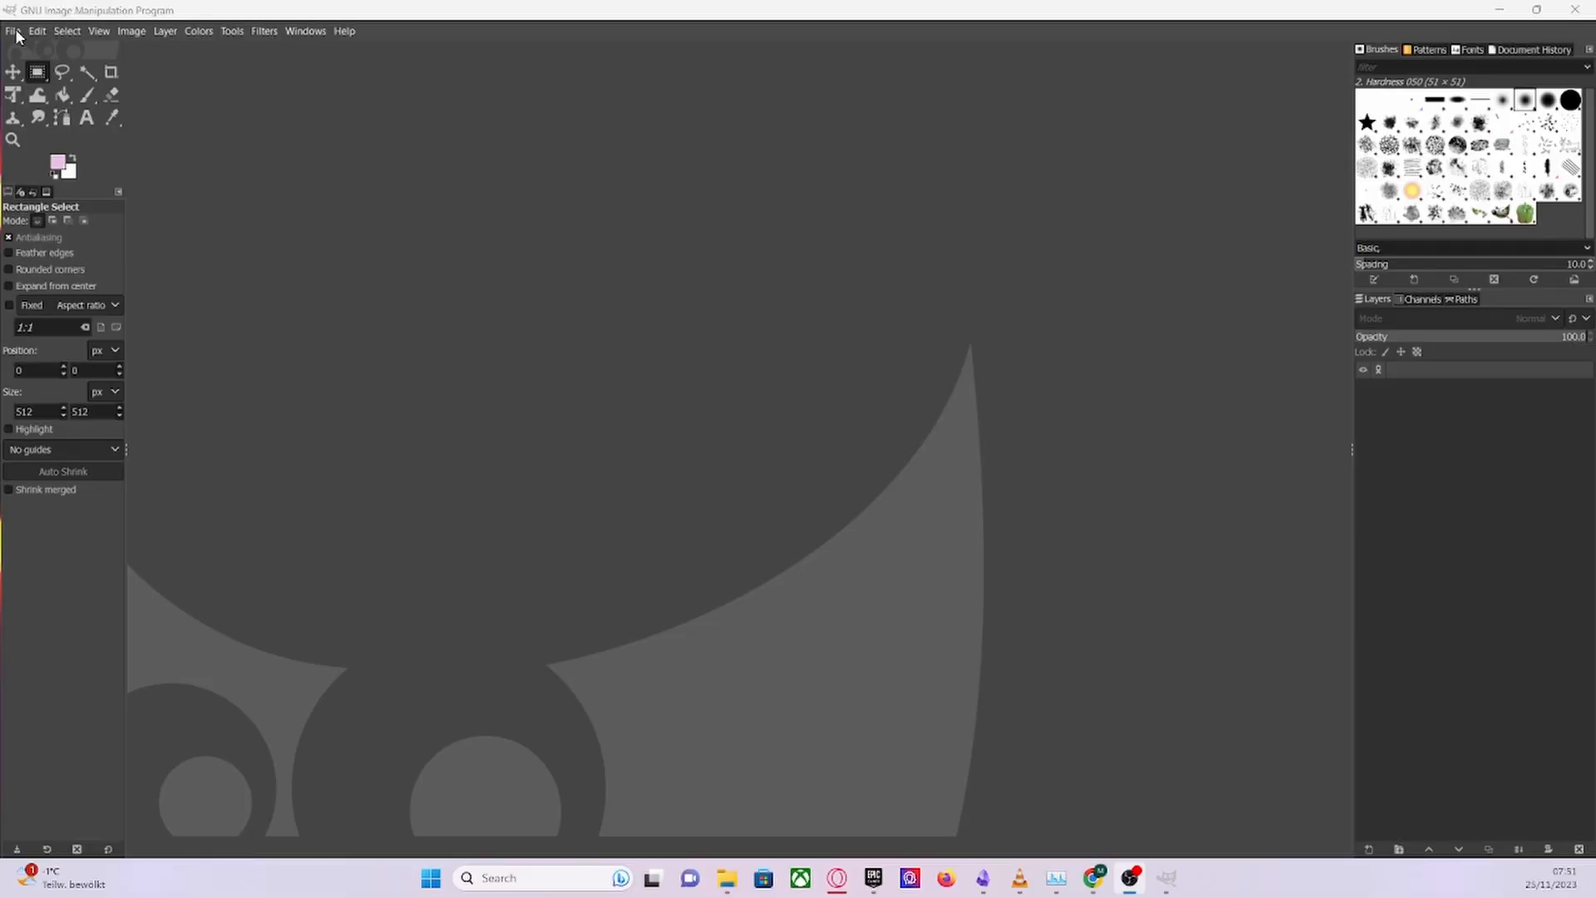
# - Create a new blank image of 512 × 512 px
pyautogui.click(14, 32)
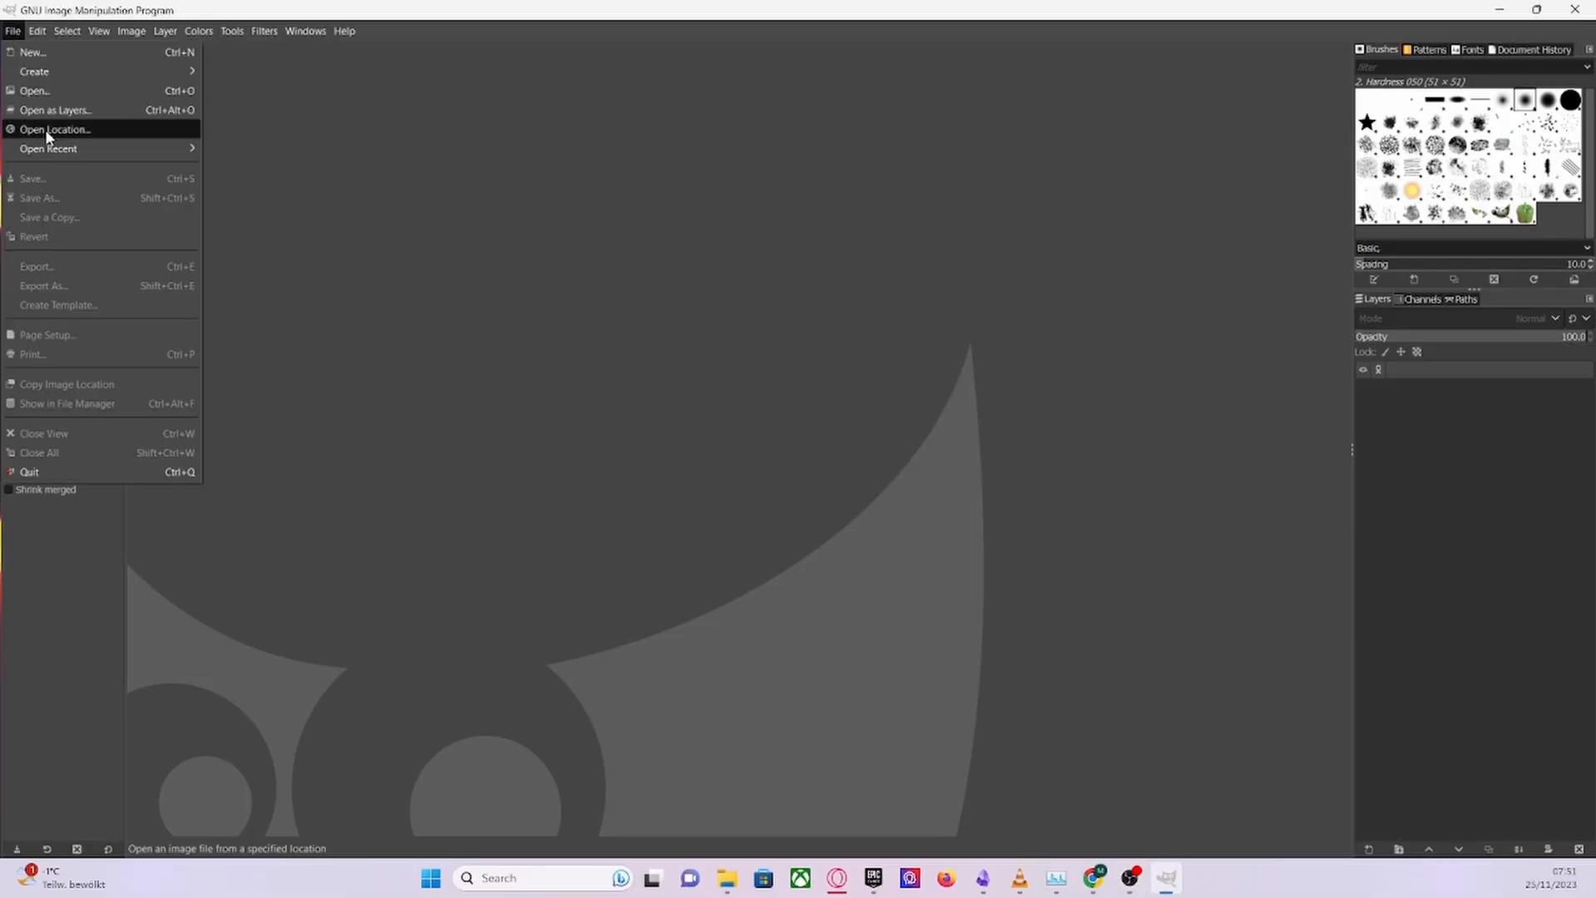
pyautogui.click(38, 53)
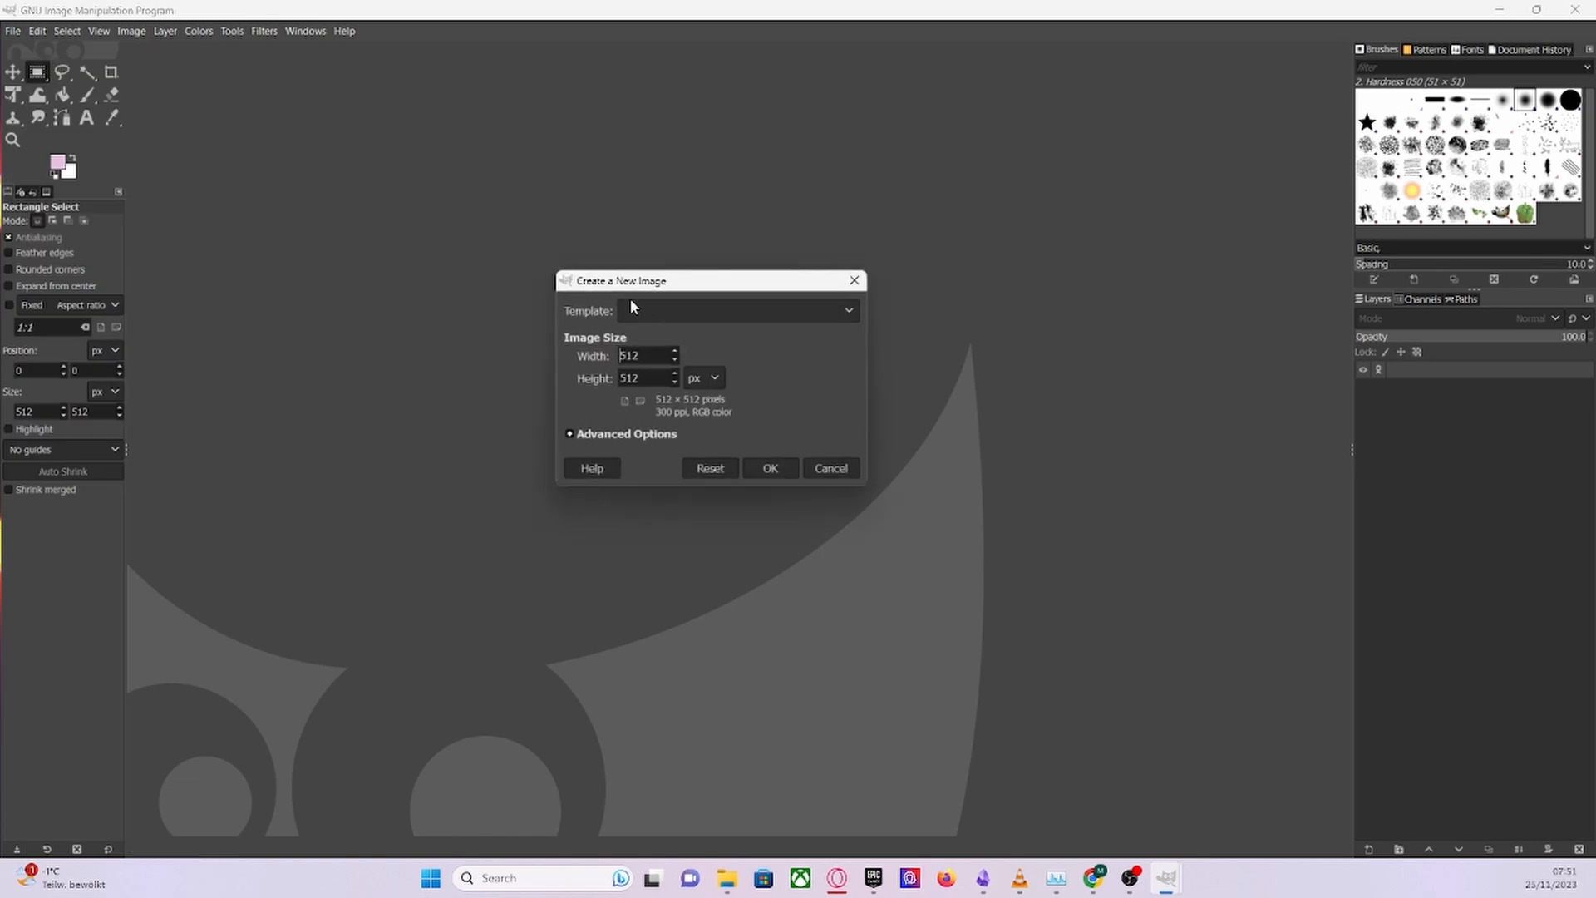
pyautogui.click(771, 468)
# - Rename the background layer to "positive"
pyautogui.doubleClick(1456, 394)
pyautogui.write('pos')
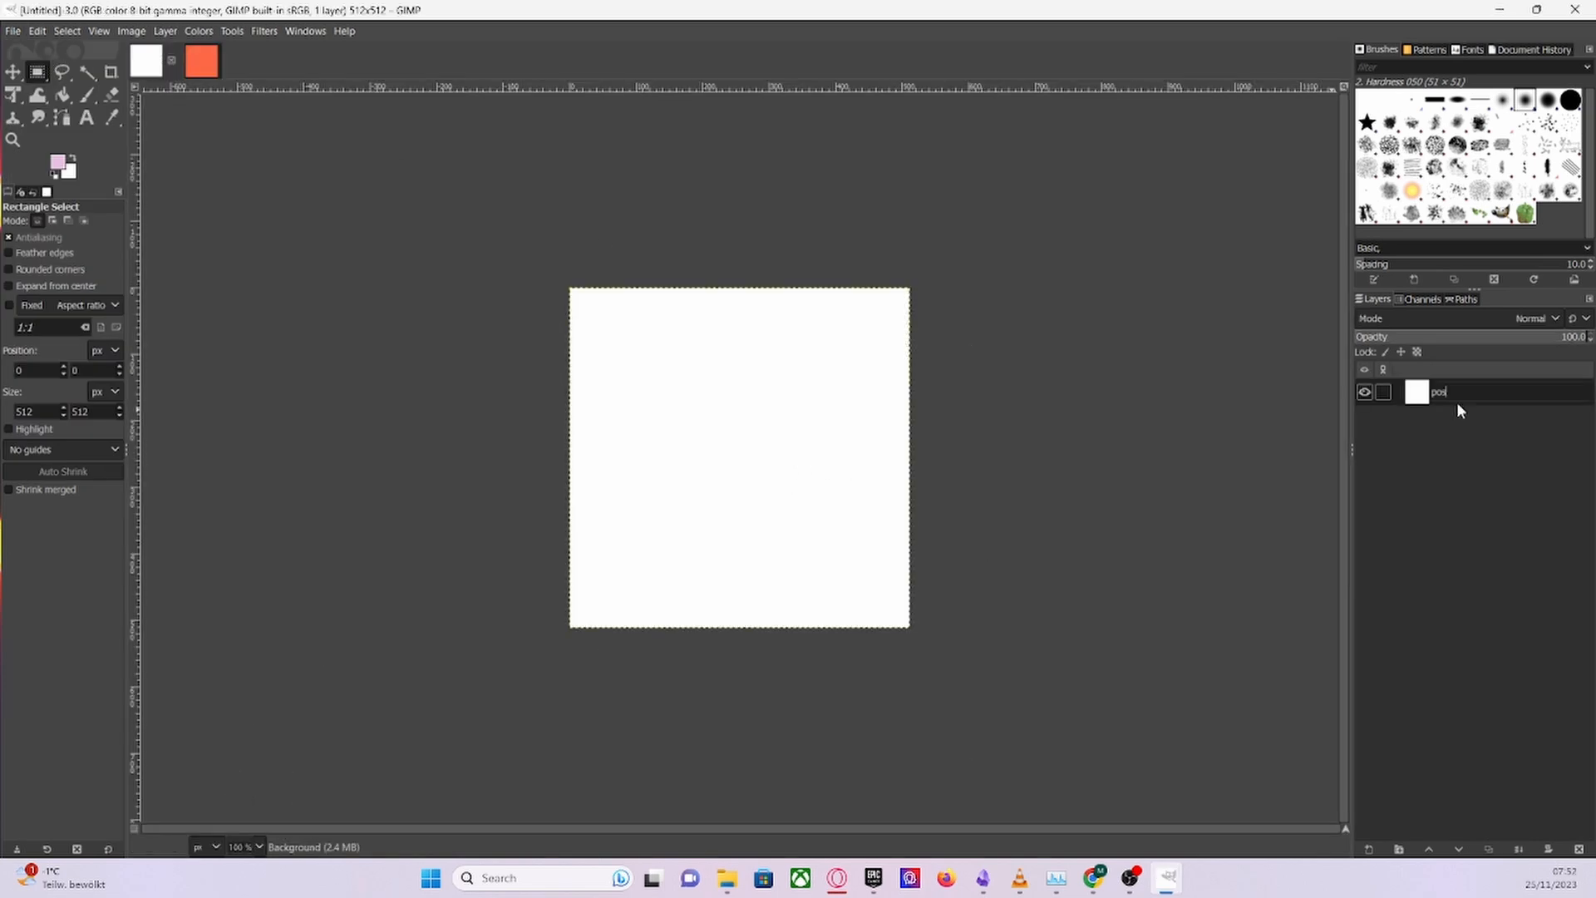
pyautogui.write('itive')
pyautogui.press('Return')
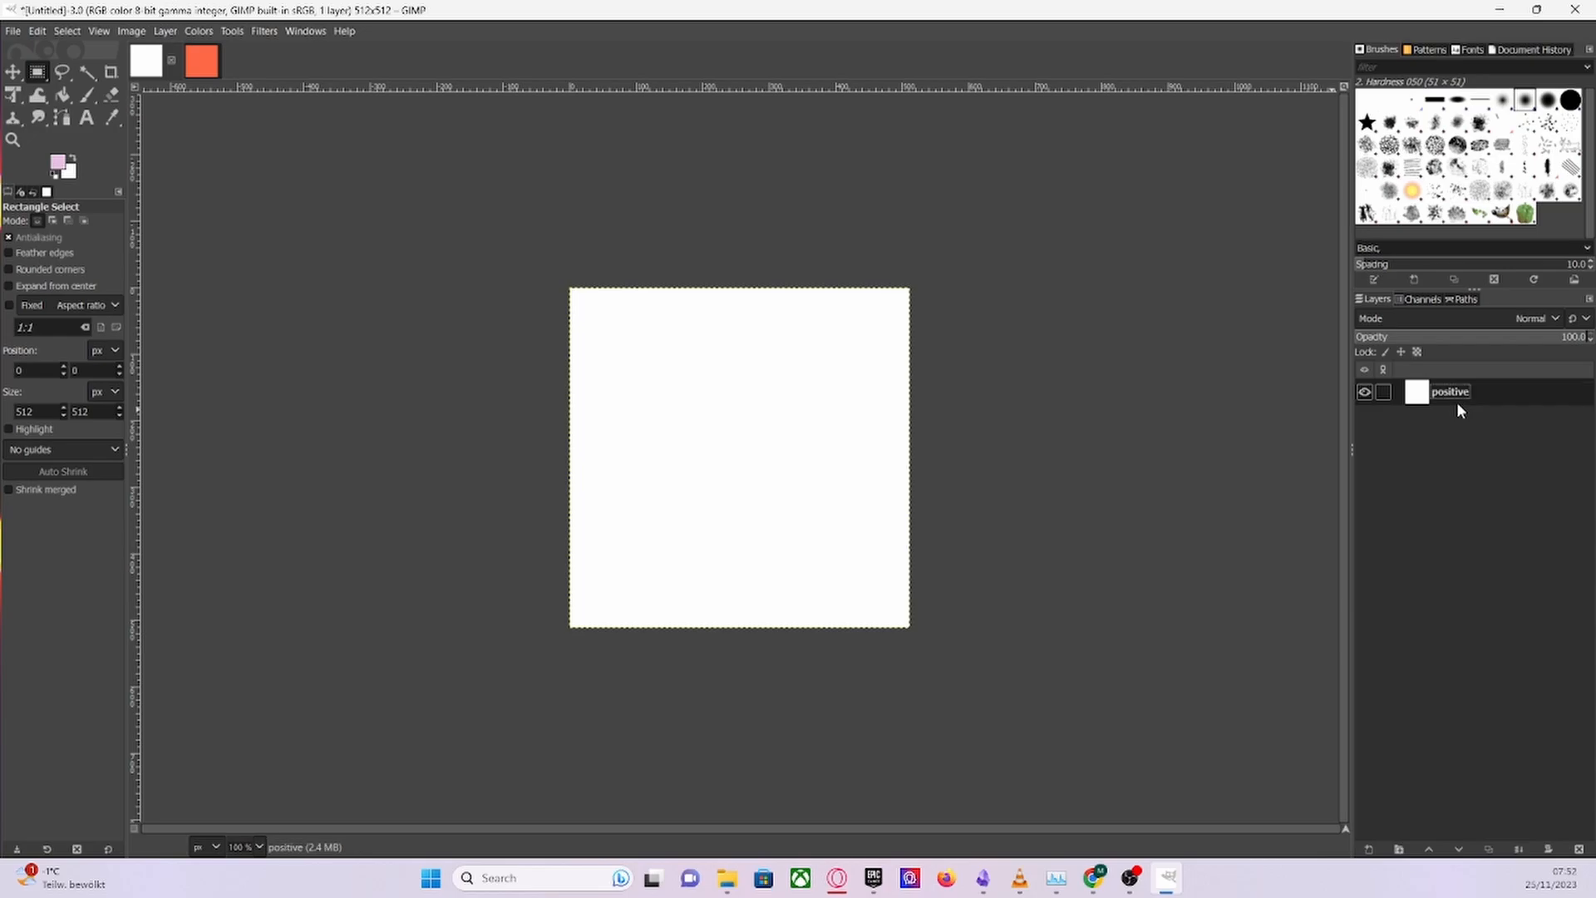
# - Duplicate the positive layer and rename the copy to "negative"
pyautogui.rightClick(1456, 401)
pyautogui.click(1476, 181)
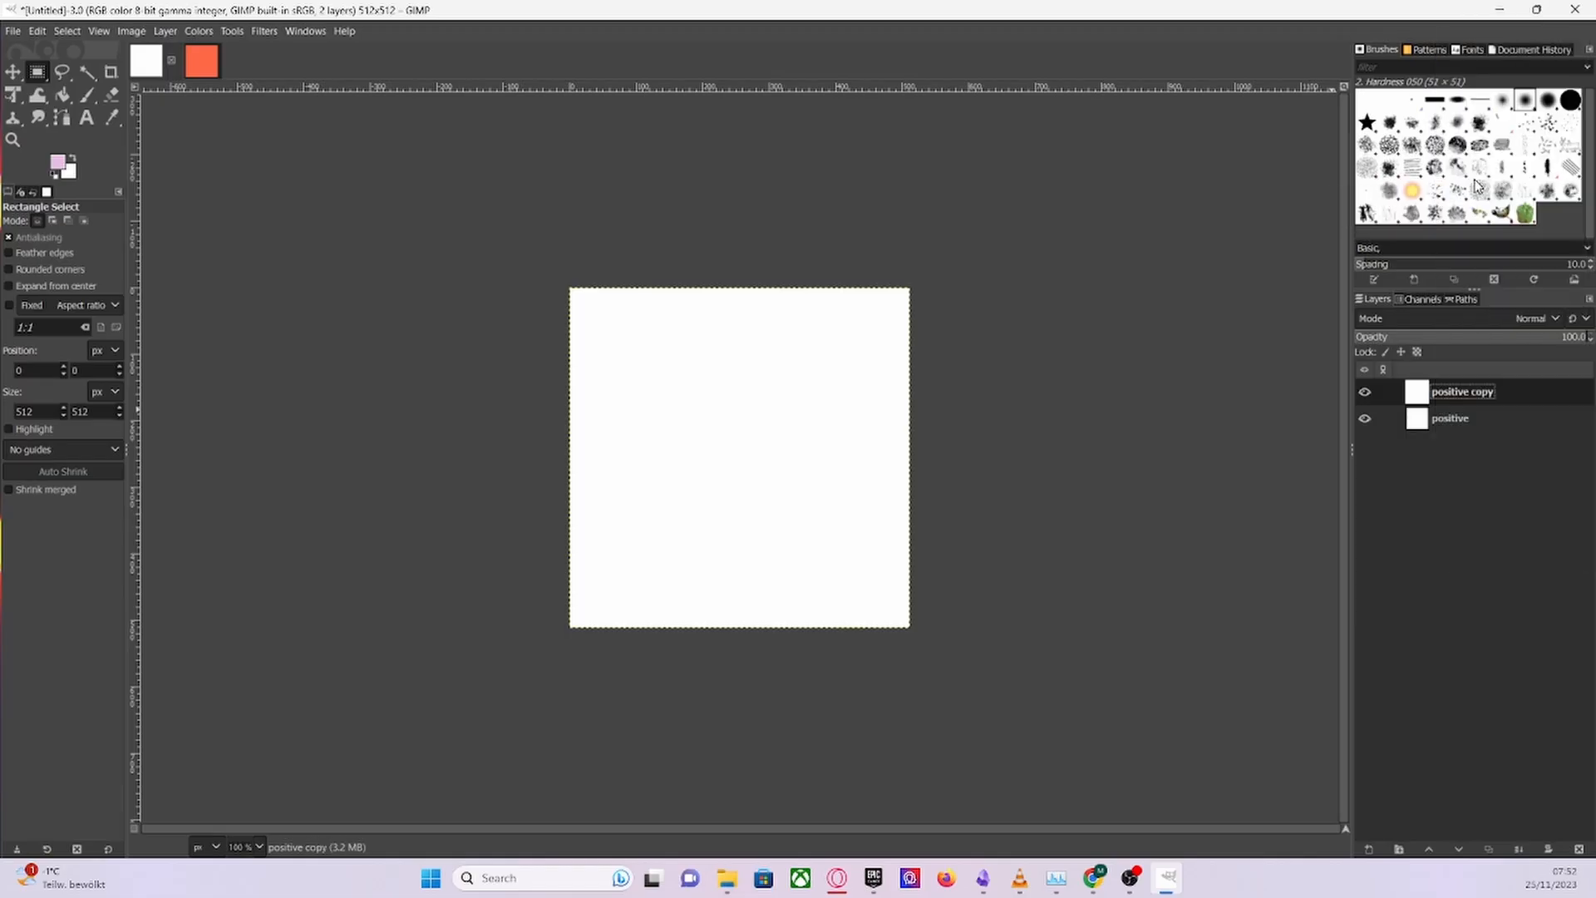
pyautogui.write('negative')
pyautogui.press('Return')
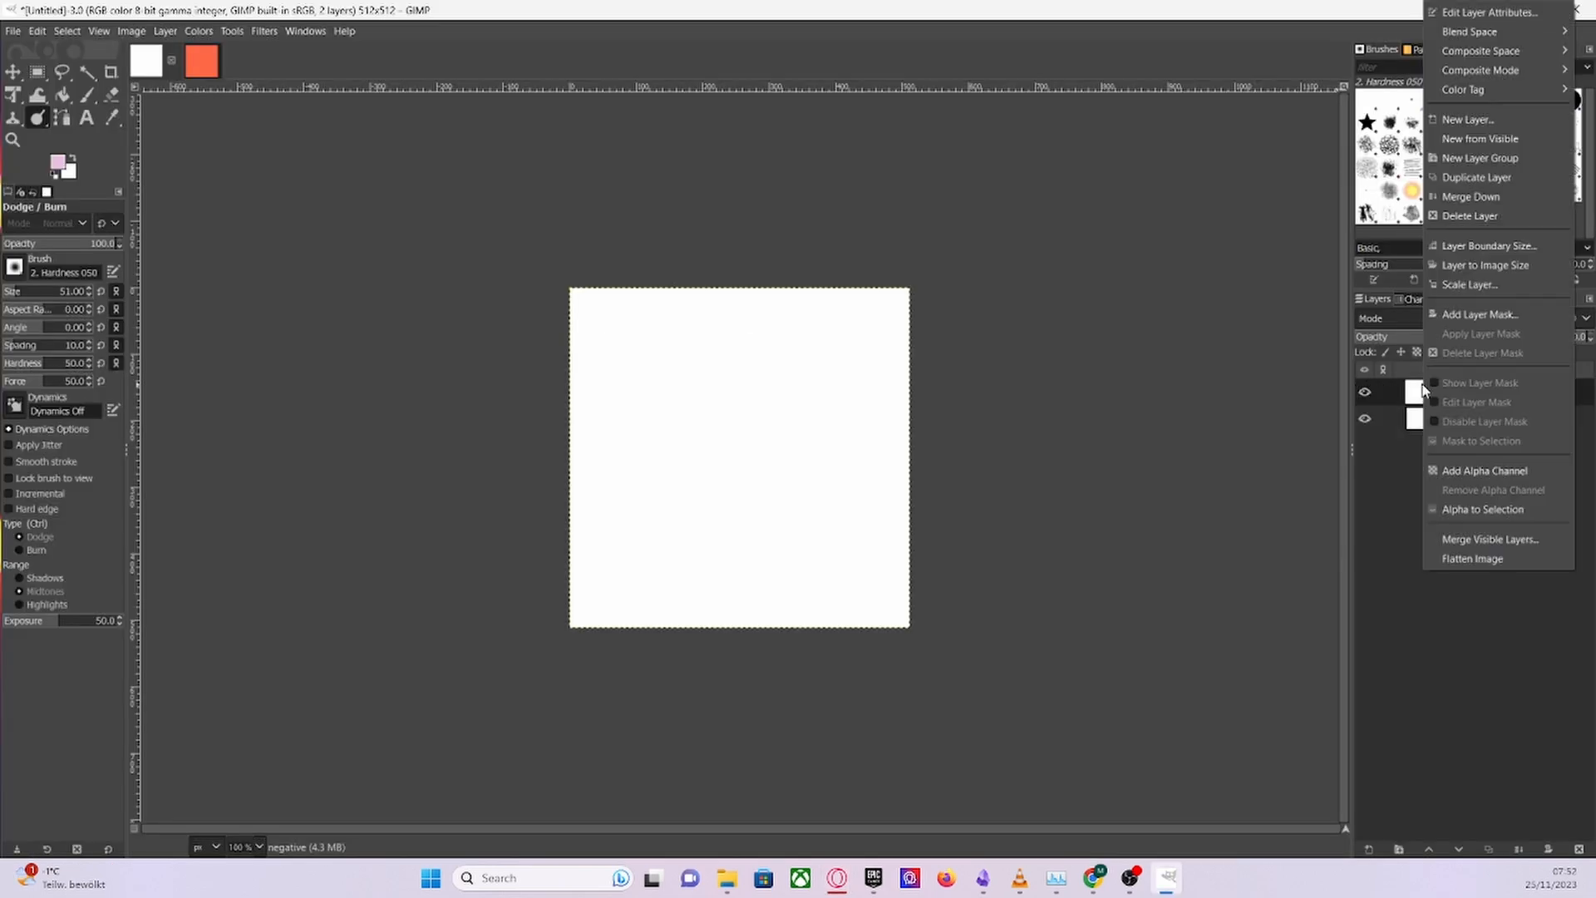
# - Duplicate the negative layer two times to get three negative layers
pyautogui.click(1487, 178)
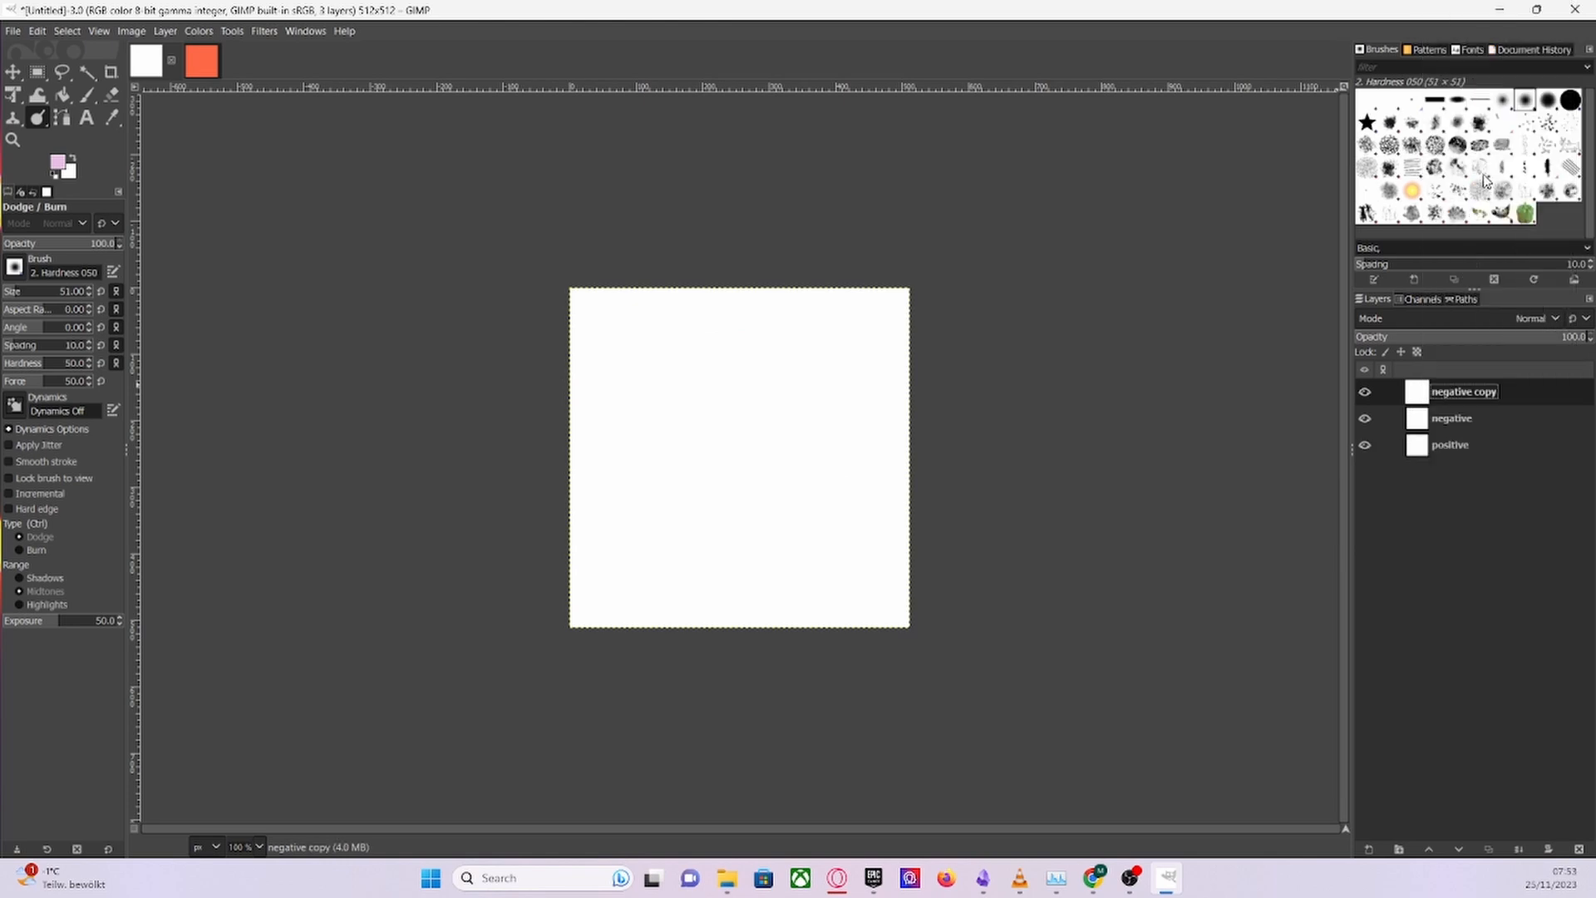
pyautogui.rightClick(1443, 405)
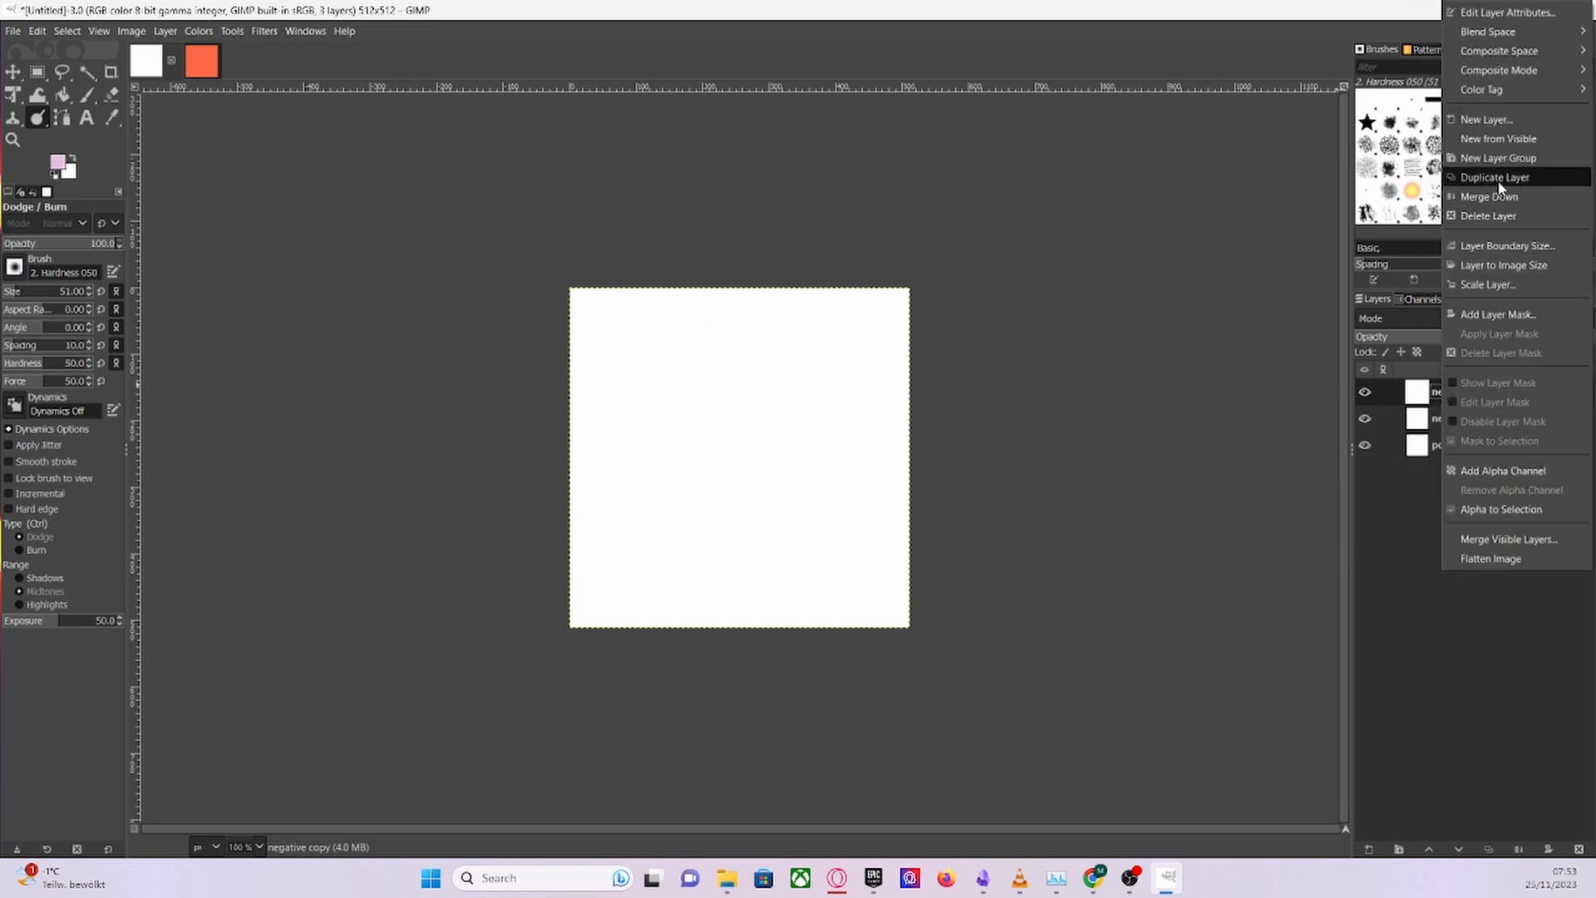
pyautogui.click(1501, 178)
pyautogui.rightClick(1456, 401)
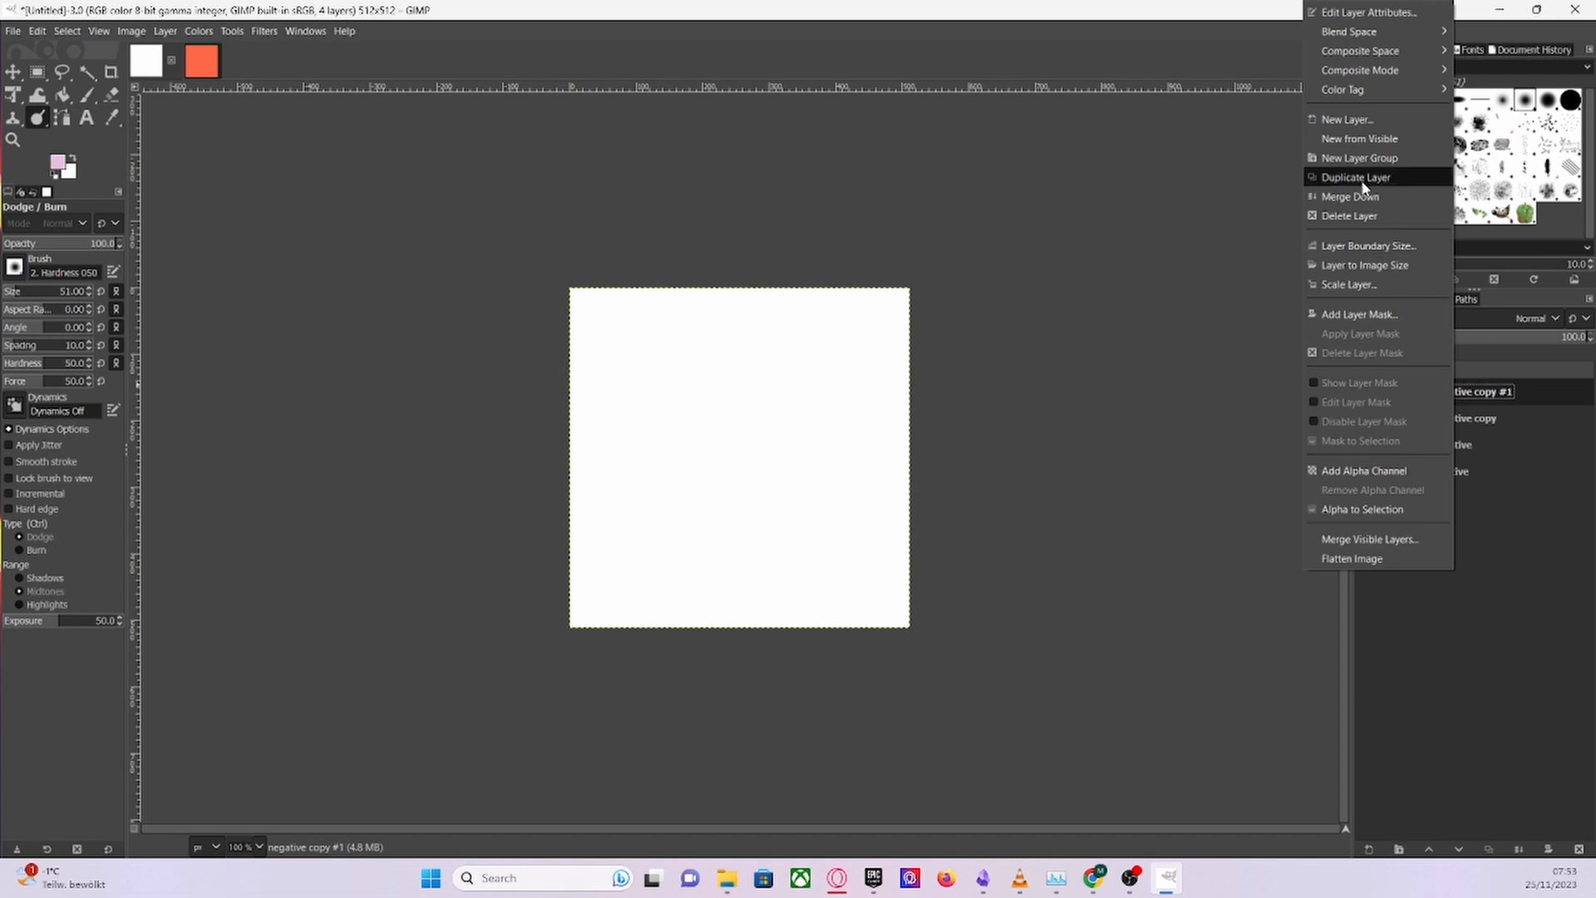
pyautogui.click(1102, 456)
# - Duplicate the positive layer two times to get three positive layers
pyautogui.click(1446, 472)
pyautogui.rightClick(1444, 472)
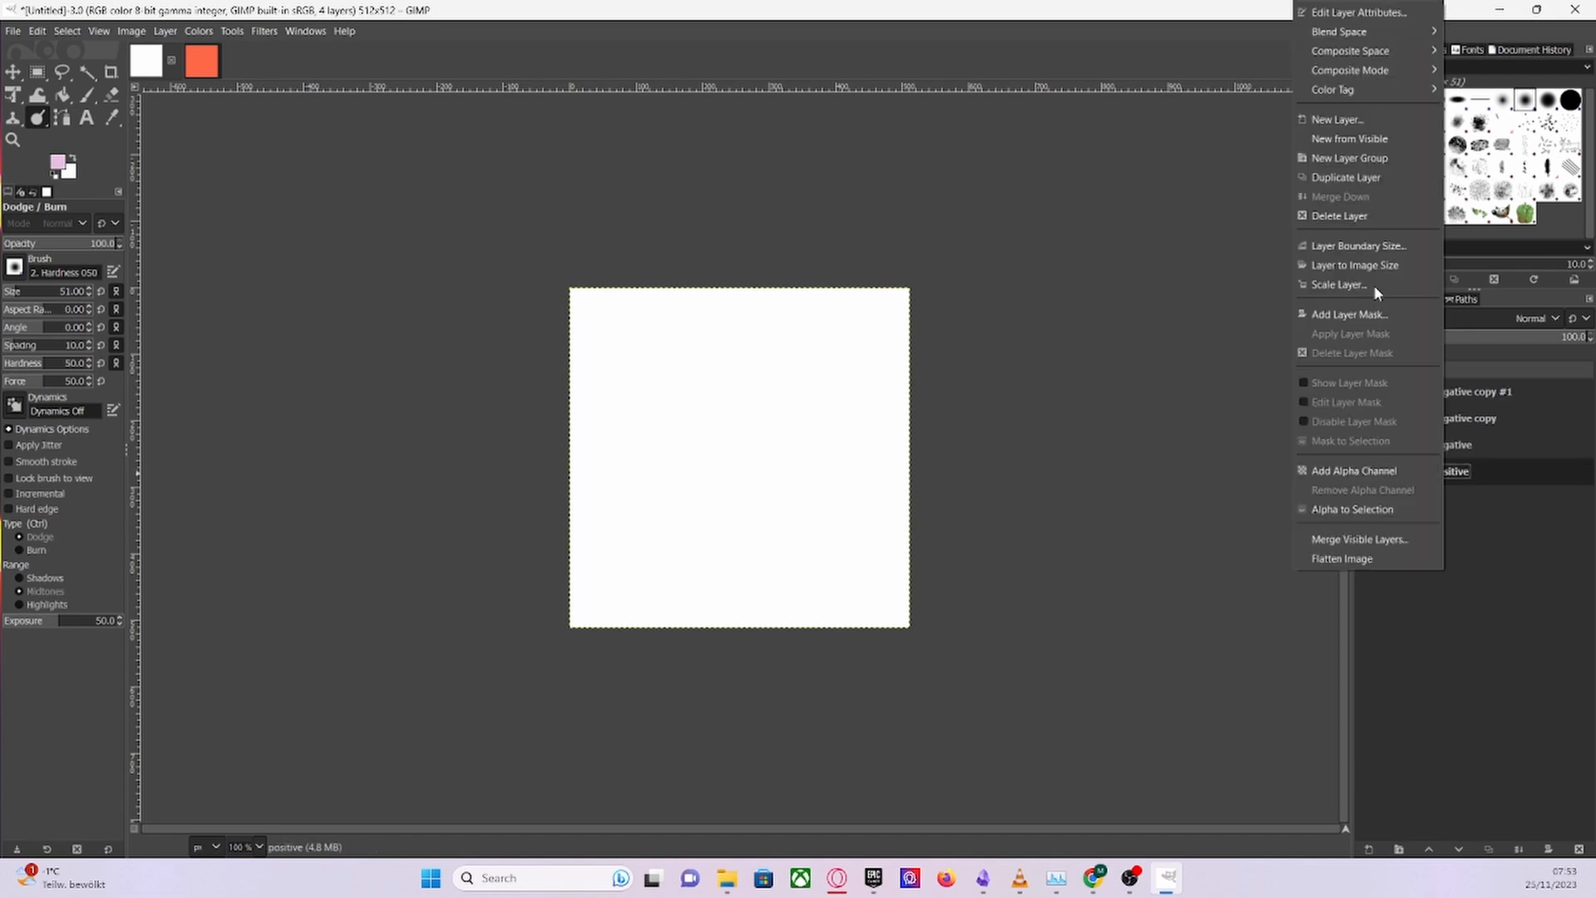
pyautogui.click(1356, 177)
pyautogui.rightClick(1446, 469)
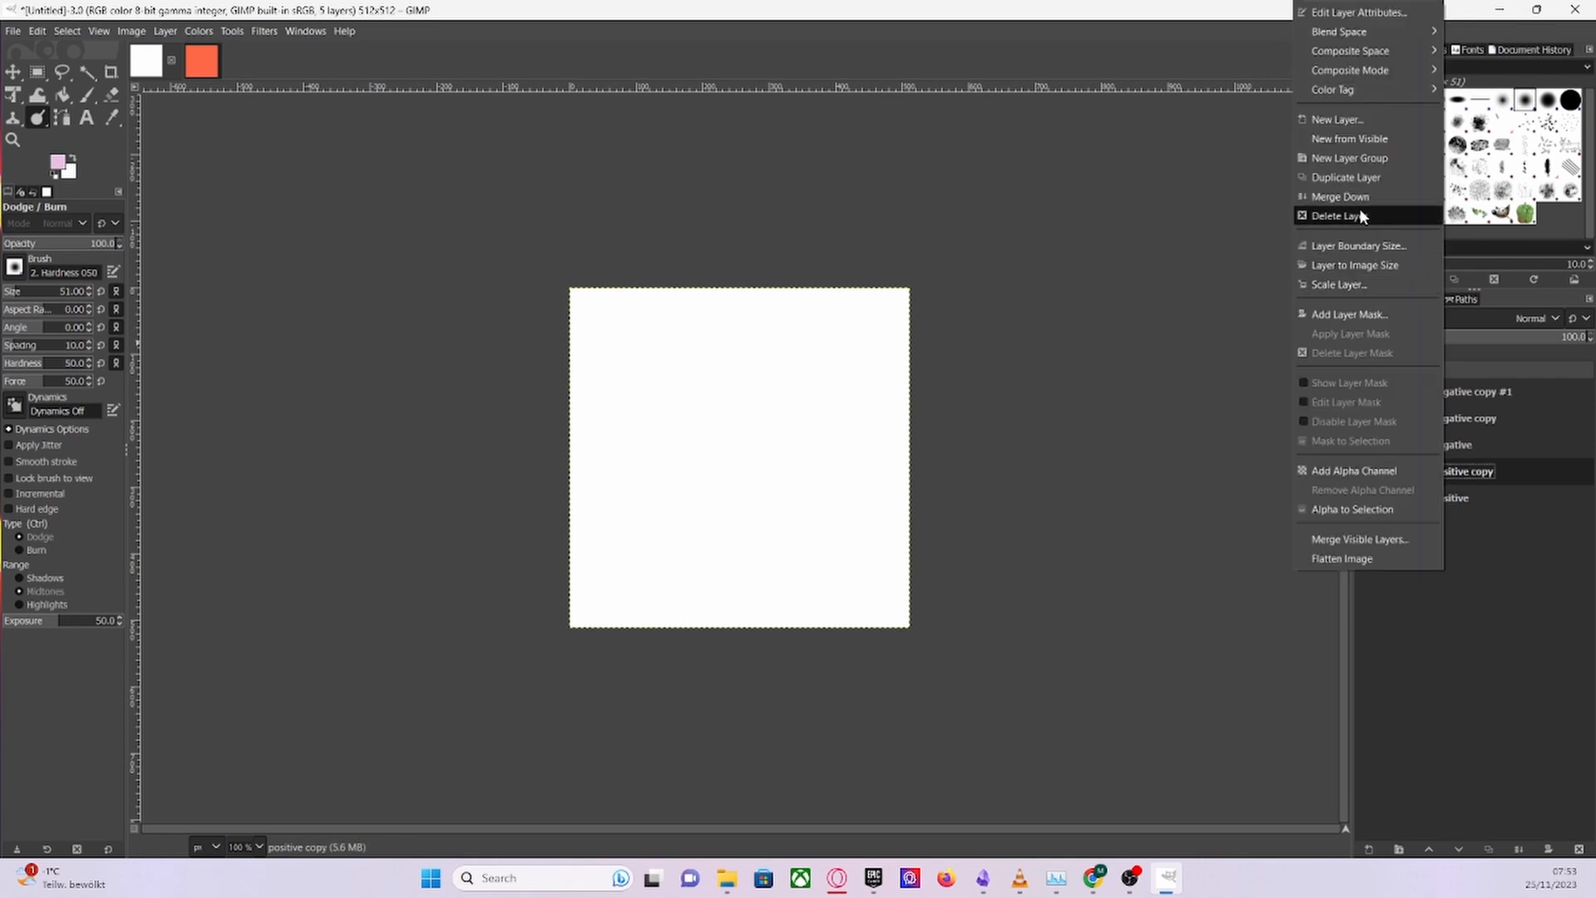
pyautogui.click(1356, 178)
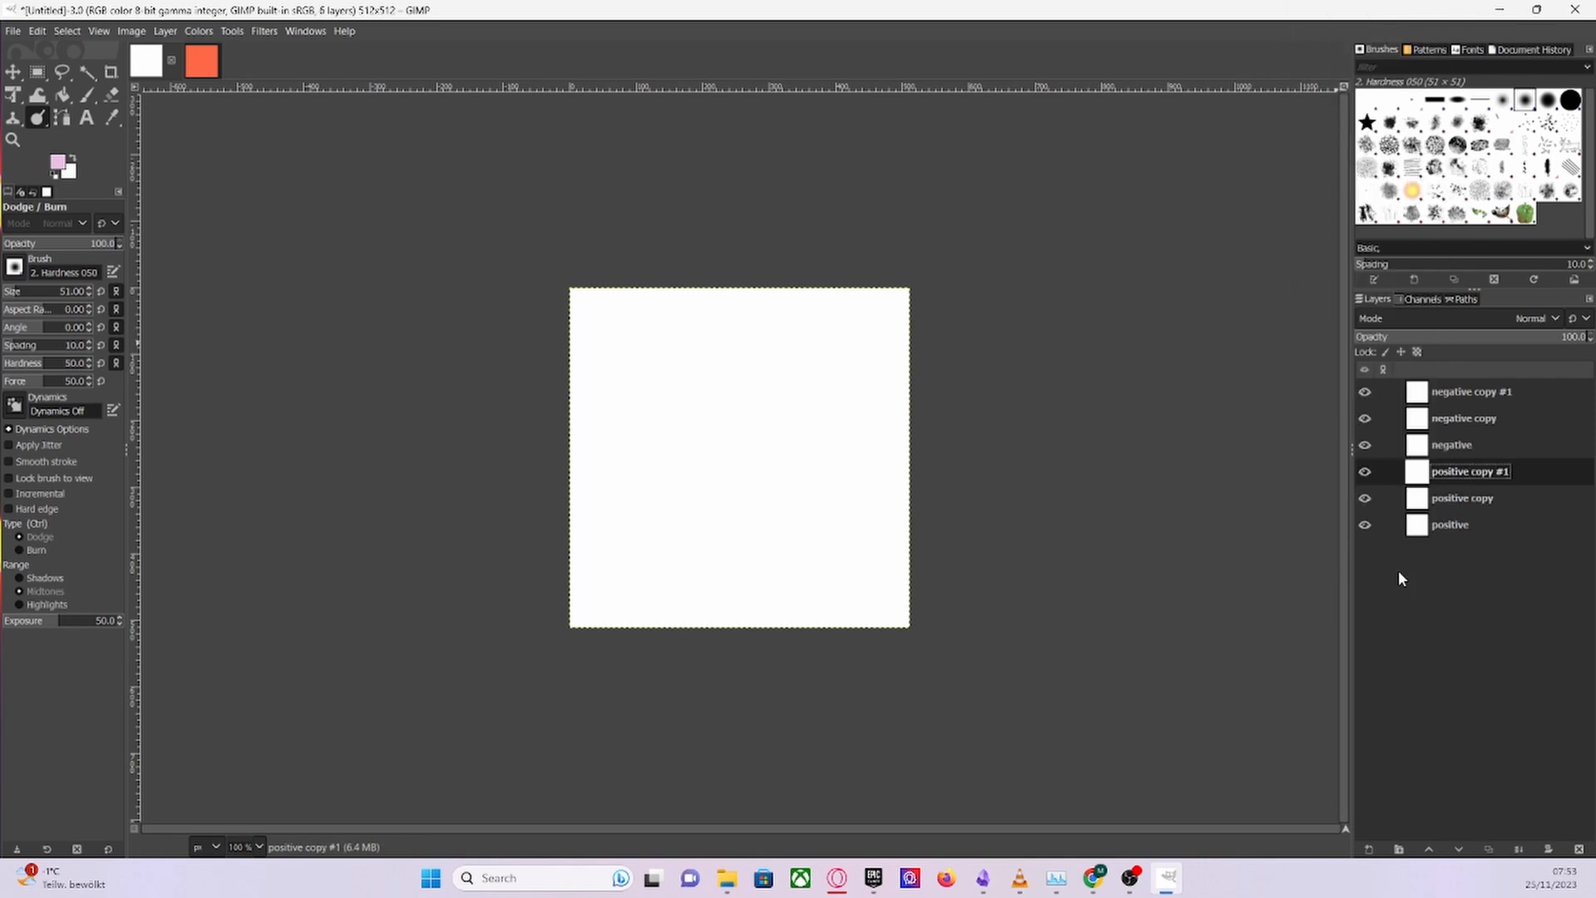
# - Rename the positive layer to "positive z" and the positive copy layer to "positive y"
pyautogui.doubleClick(1446, 523)
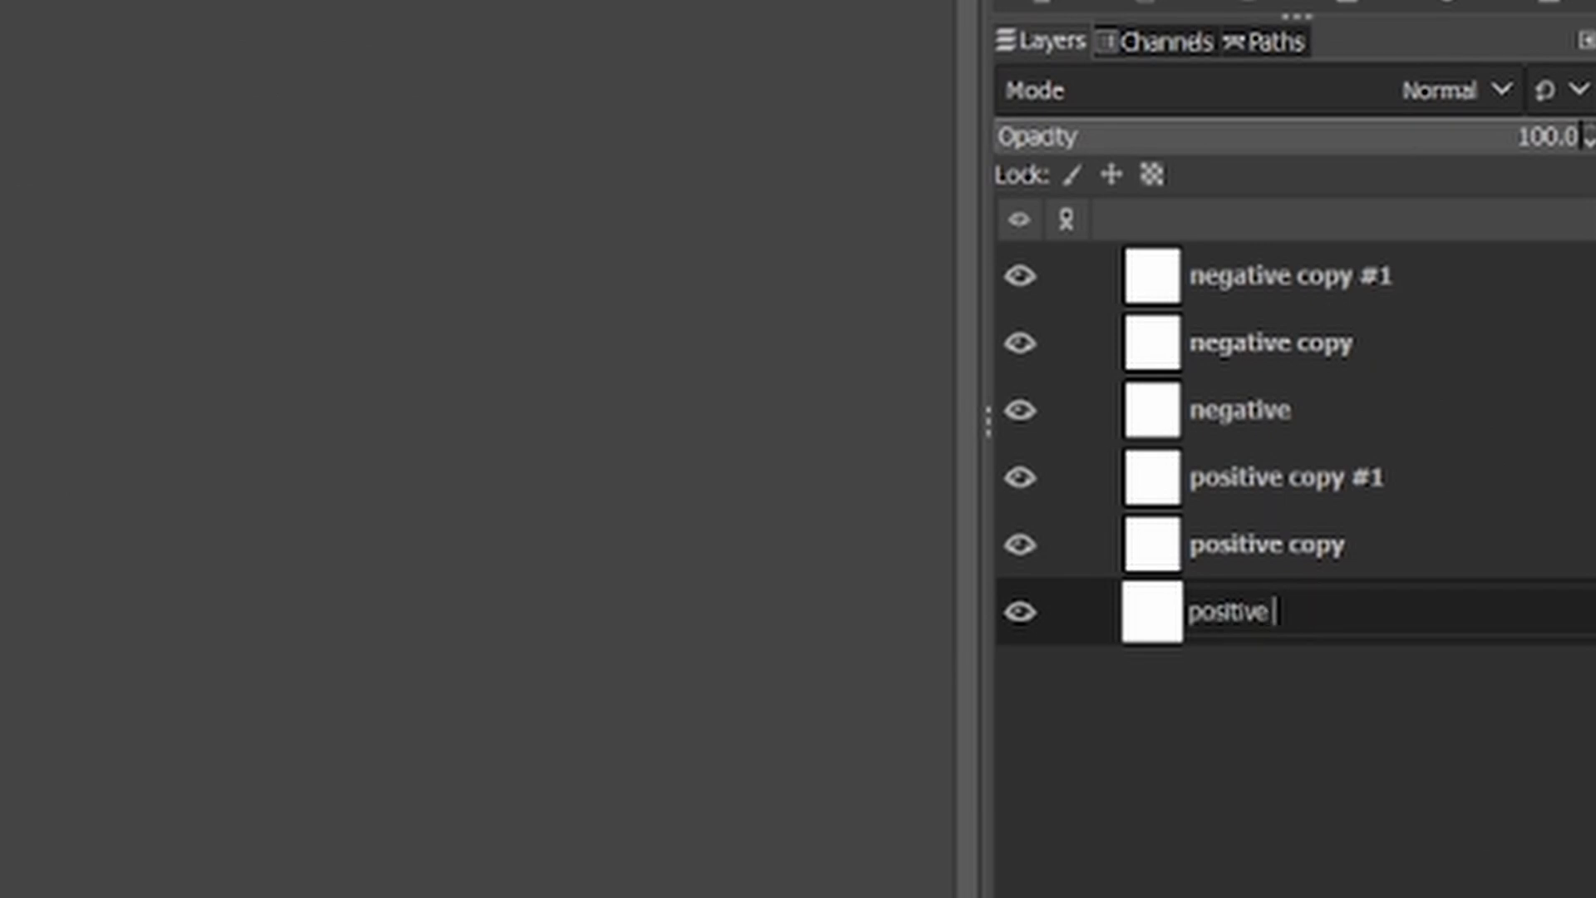
pyautogui.write('z')
pyautogui.press('Return')
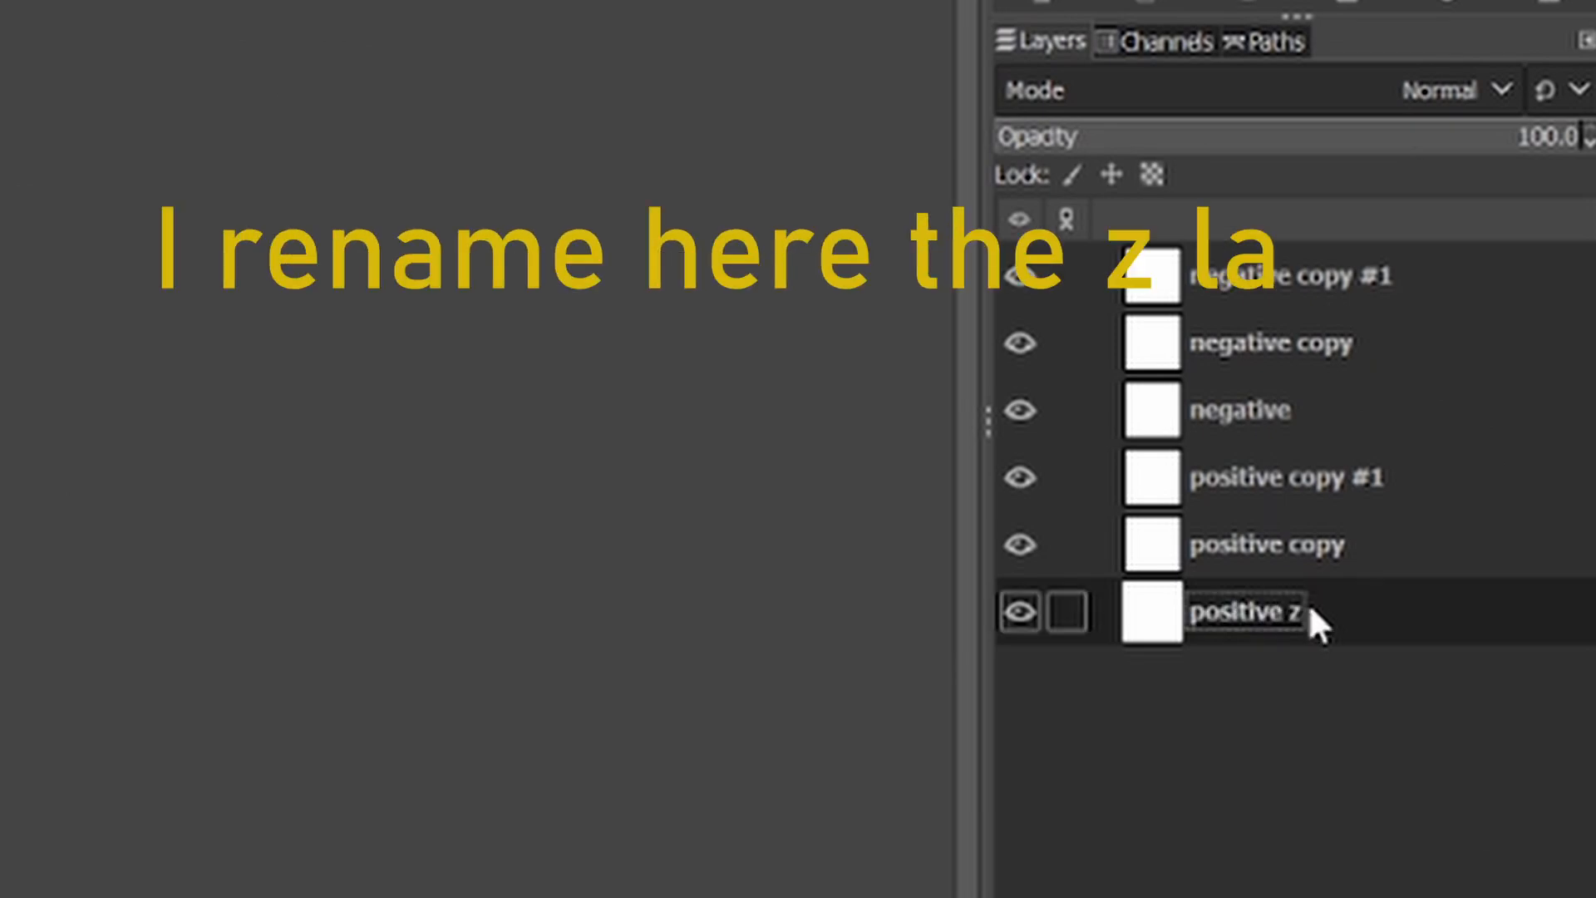
pyautogui.click(1282, 565)
pyautogui.doubleClick(1280, 557)
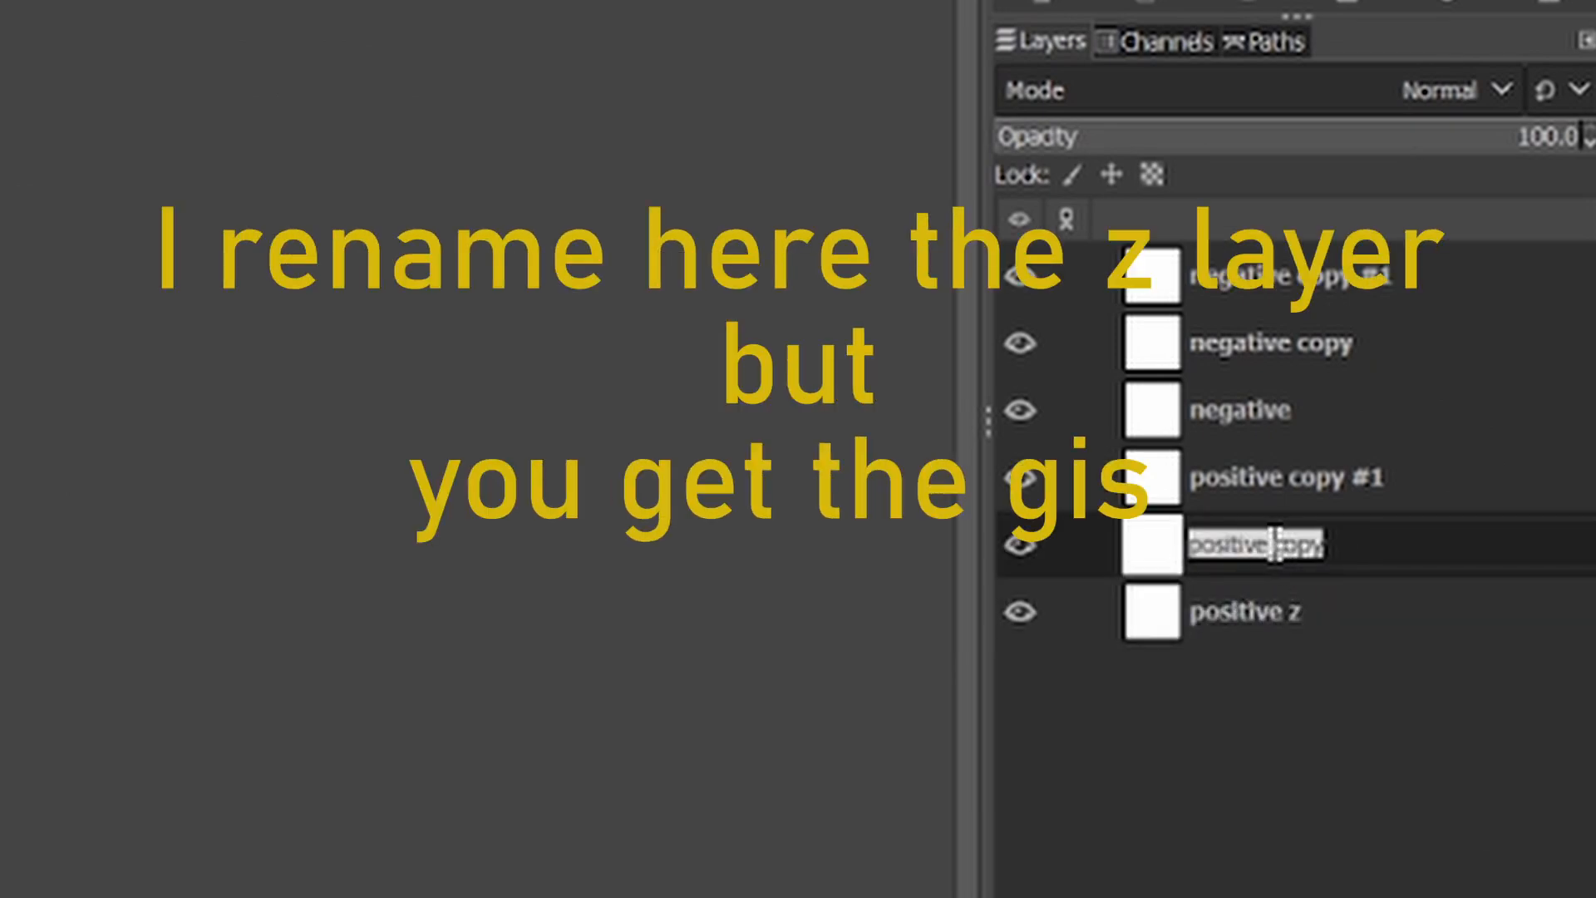
pyautogui.click(1379, 548)
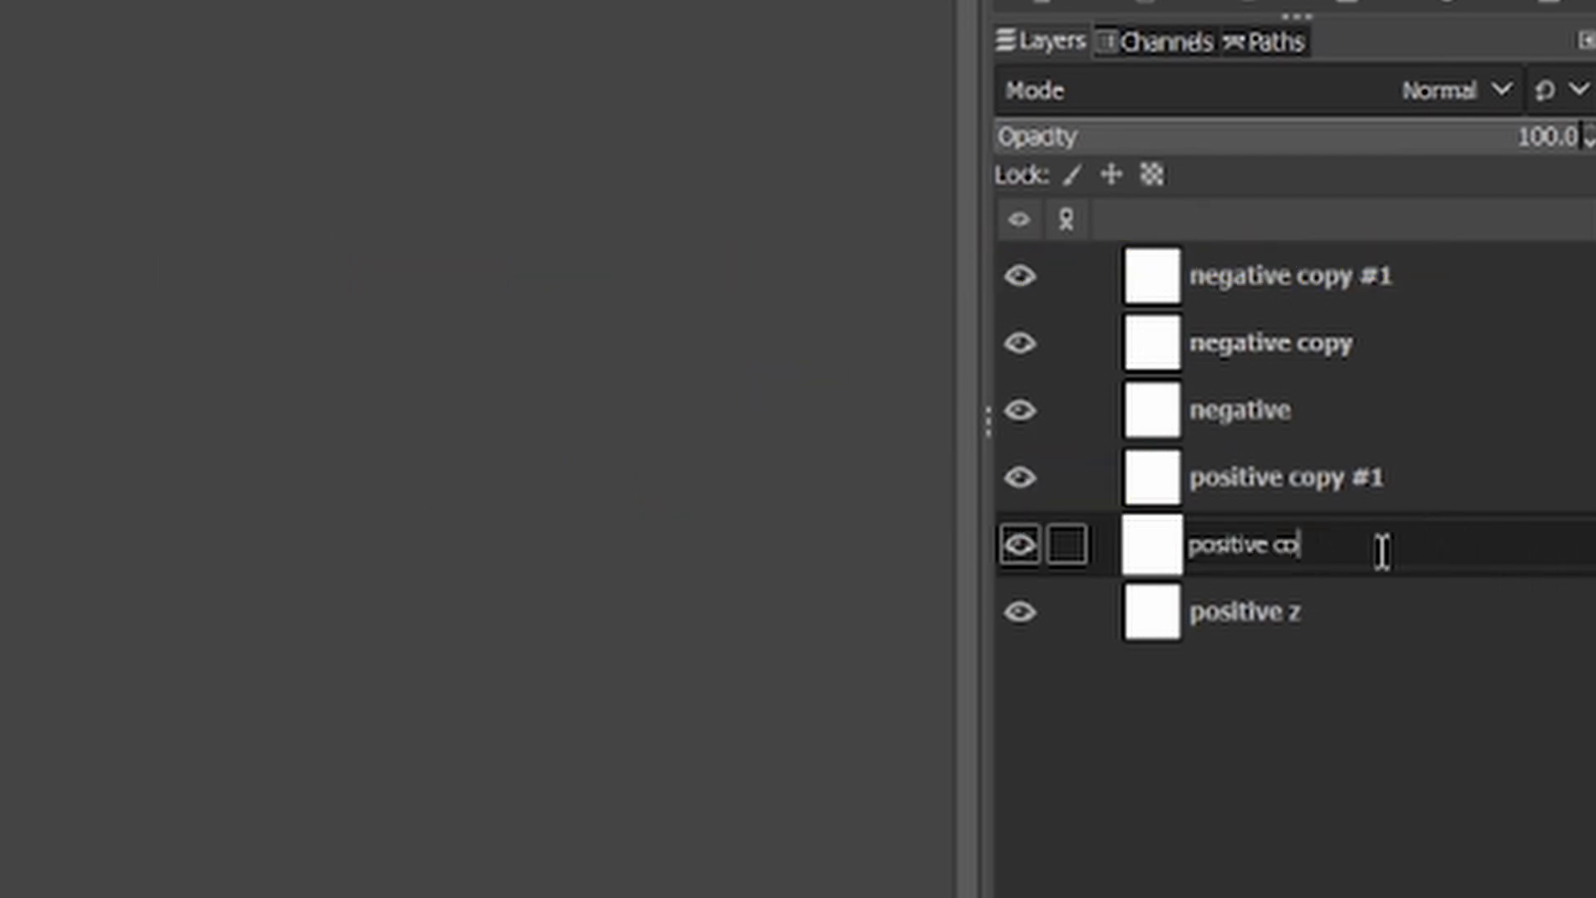
pyautogui.write('y')
pyautogui.press('Return')
# - Rename the positive copy #1 layer to "positive x"
pyautogui.doubleClick(1268, 478)
pyautogui.click(1399, 476)
pyautogui.press('BackSpace')
pyautogui.press('BackSpace')
pyautogui.press('BackSpace')
pyautogui.press('BackSpace')
pyautogui.press('BackSpace')
pyautogui.press('BackSpace')
pyautogui.press('BackSpace')
pyautogui.write('x')
pyautogui.press('Return')
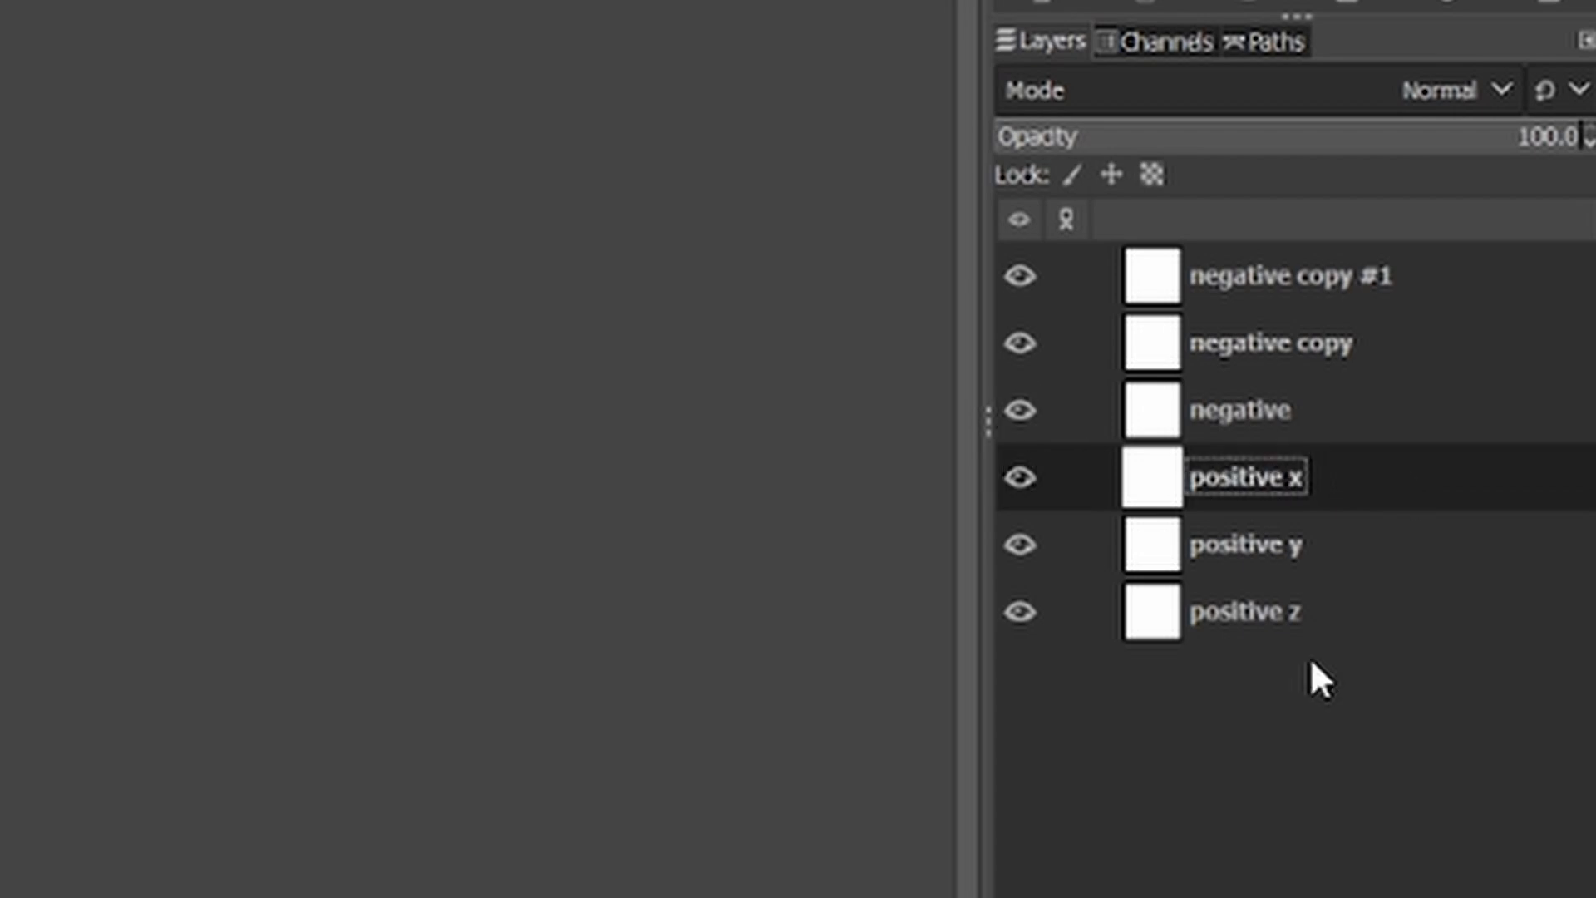
# - Rename the negative layer to "negative z" and the negative copy layer to "negative y"
pyautogui.doubleClick(1295, 414)
pyautogui.click(1331, 413)
pyautogui.write('z')
pyautogui.doubleClick(1405, 347)
pyautogui.click(1426, 349)
pyautogui.press('BackSpace')
pyautogui.press('BackSpace')
pyautogui.press('BackSpace')
pyautogui.press('BackSpace')
pyautogui.write('y')
pyautogui.press('Return')
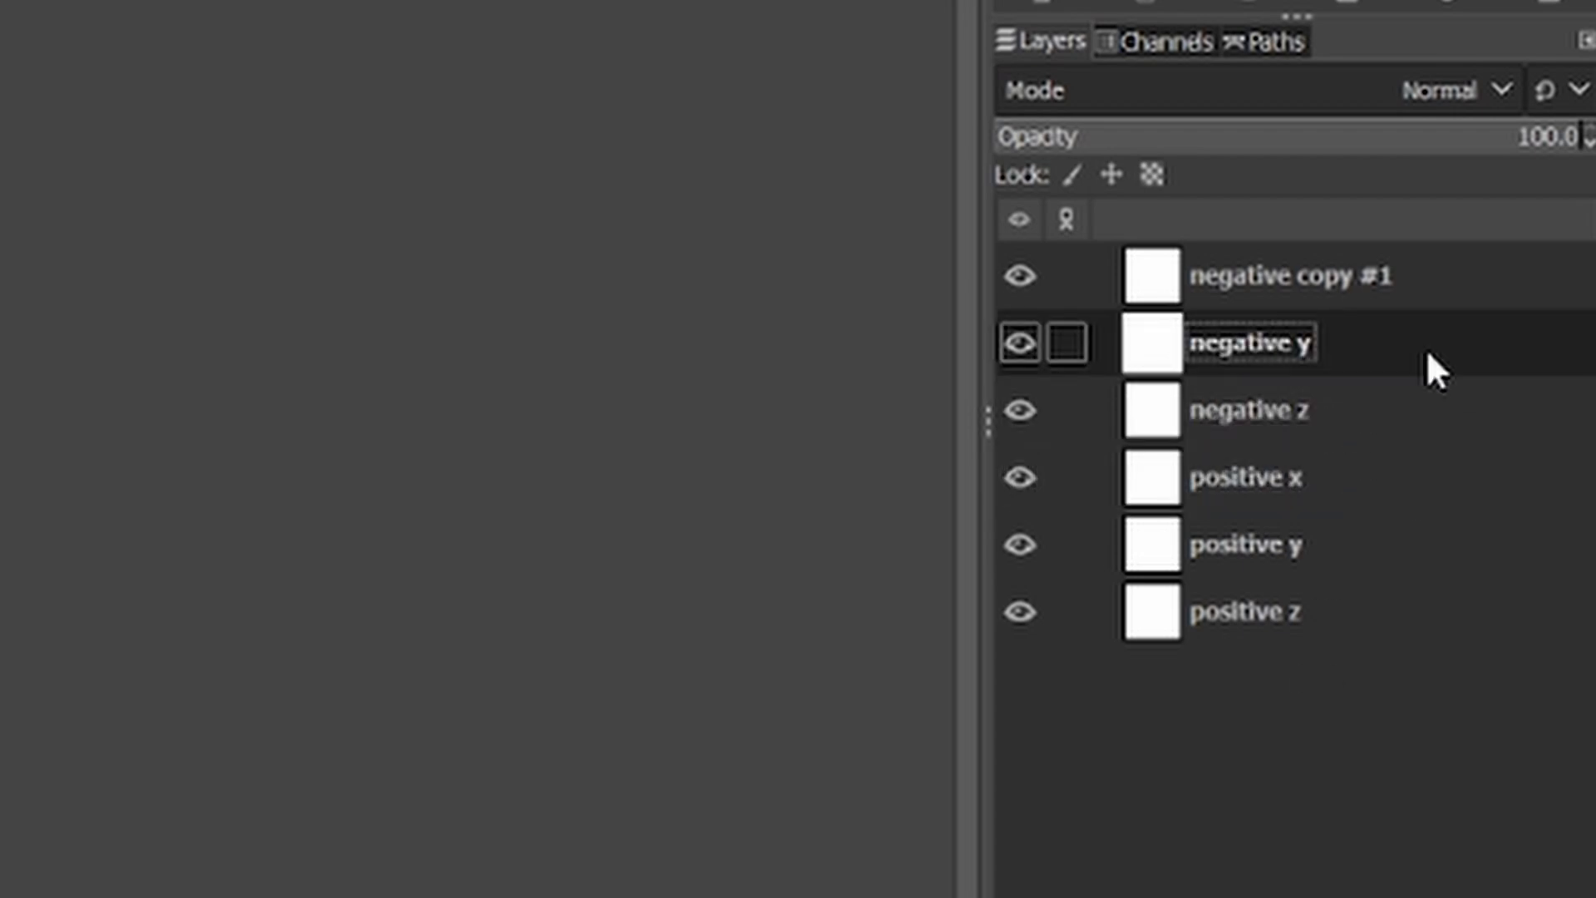
# - Rename the negative copy #1 layer to "negative x"
pyautogui.click(1364, 264)
pyautogui.doubleClick(1403, 274)
pyautogui.click(1403, 274)
pyautogui.press('BackSpace')
pyautogui.press('BackSpace')
pyautogui.press('BackSpace')
pyautogui.press('BackSpace')
pyautogui.press('BackSpace')
pyautogui.press('BackSpace')
pyautogui.press('BackSpace')
pyautogui.write('x')
pyautogui.press('Return')
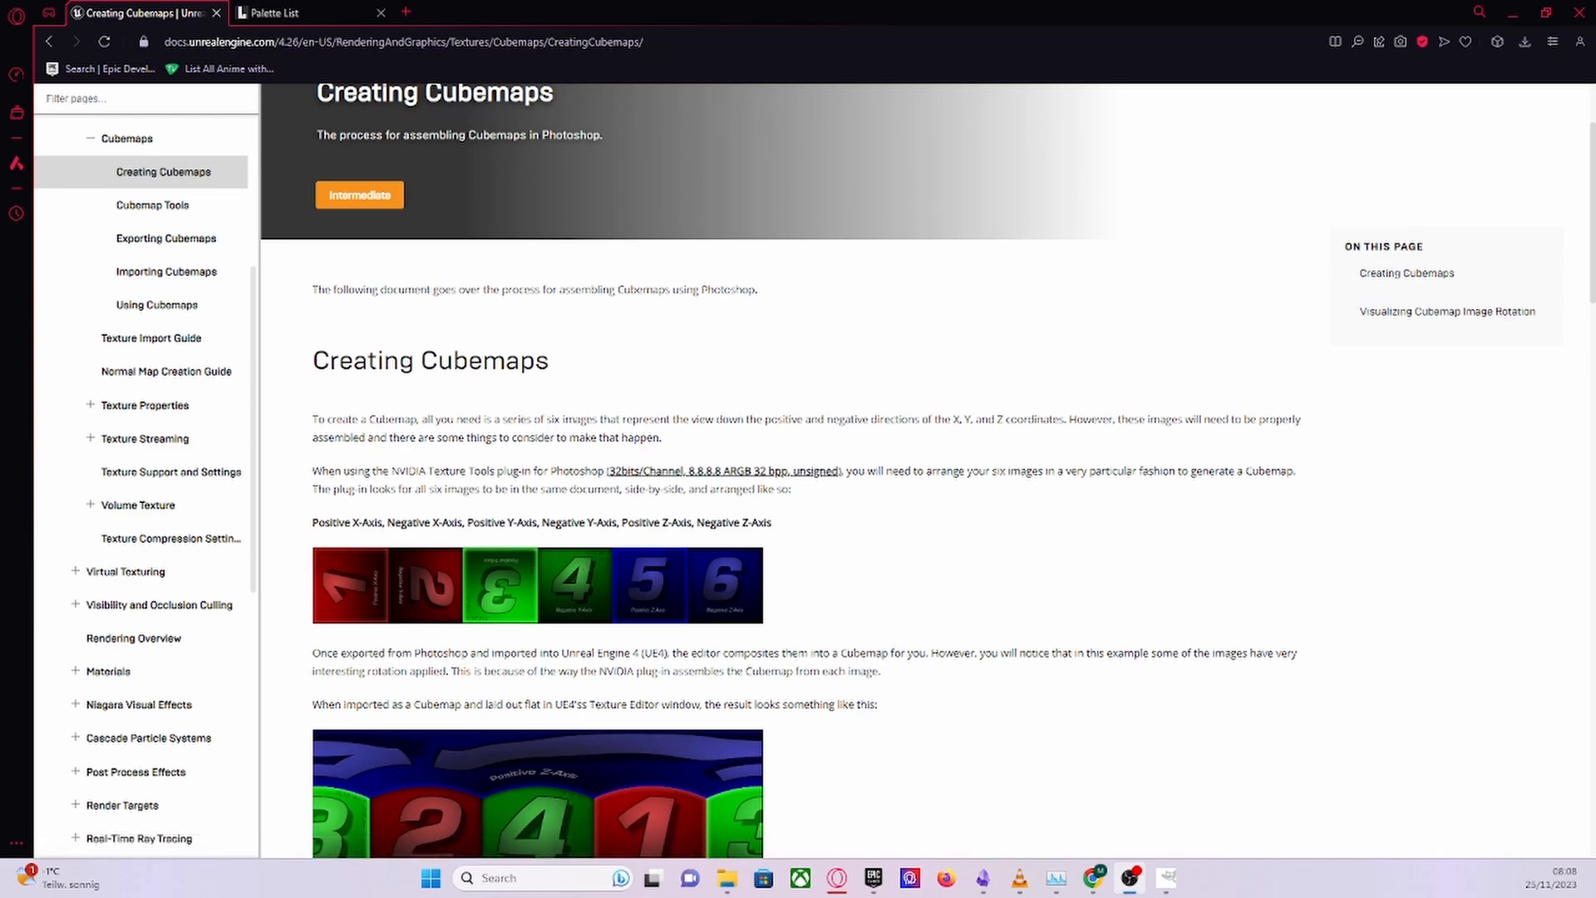
# - Read the Creating Cubemaps page of the Unreal Engine documentation in the browser for the required axis order of the six images
pyautogui.scroll(-2, 752, 505)
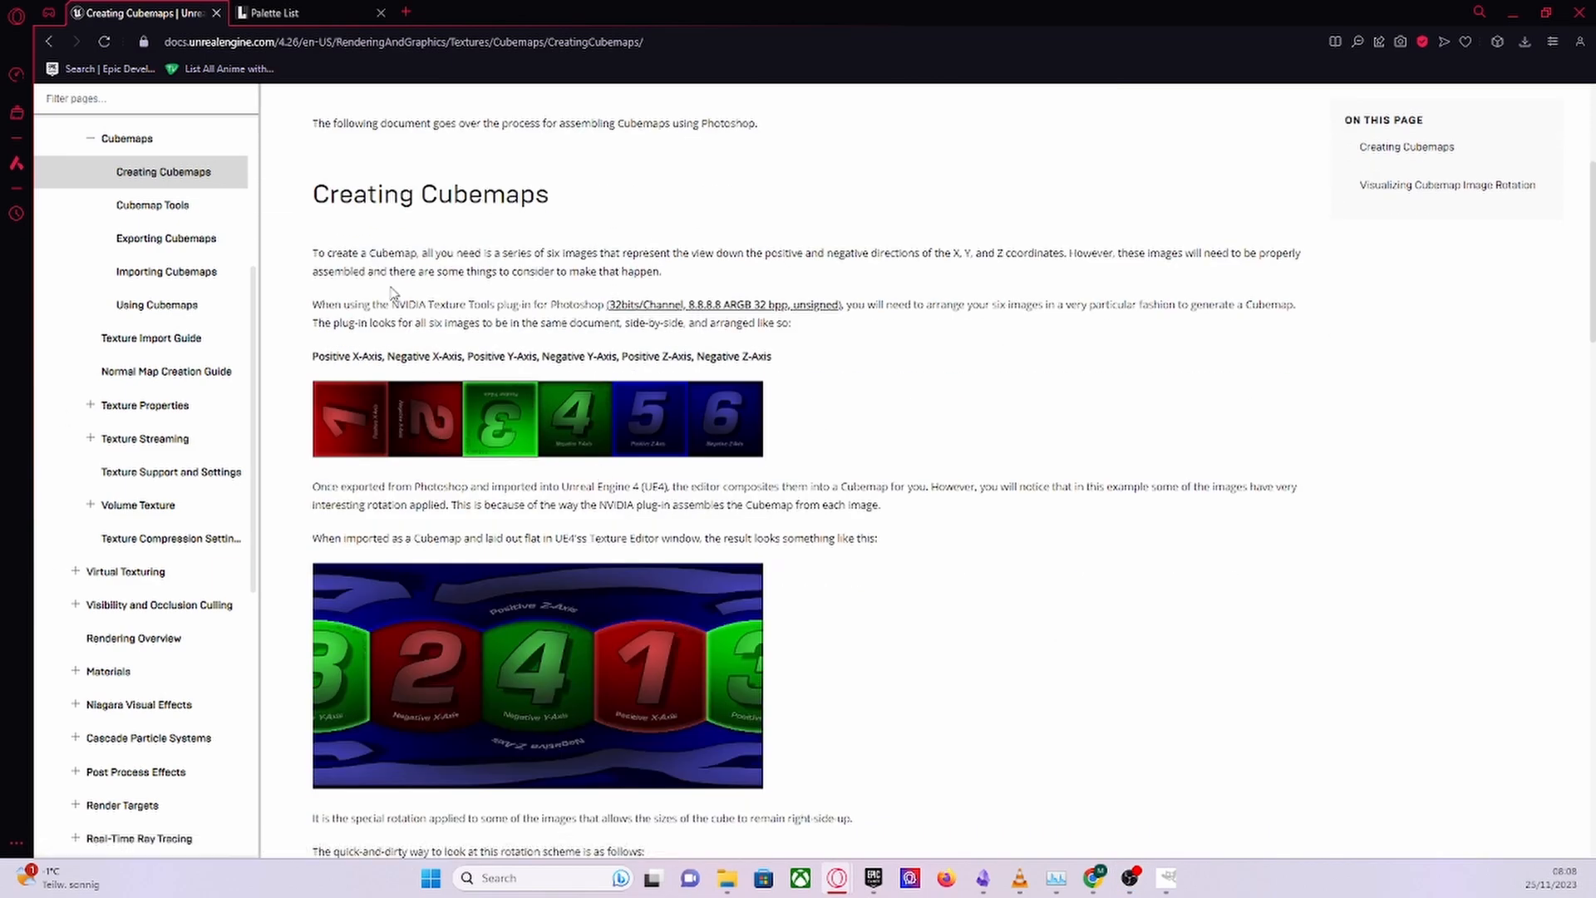
pyautogui.scroll(-1, 517, 338)
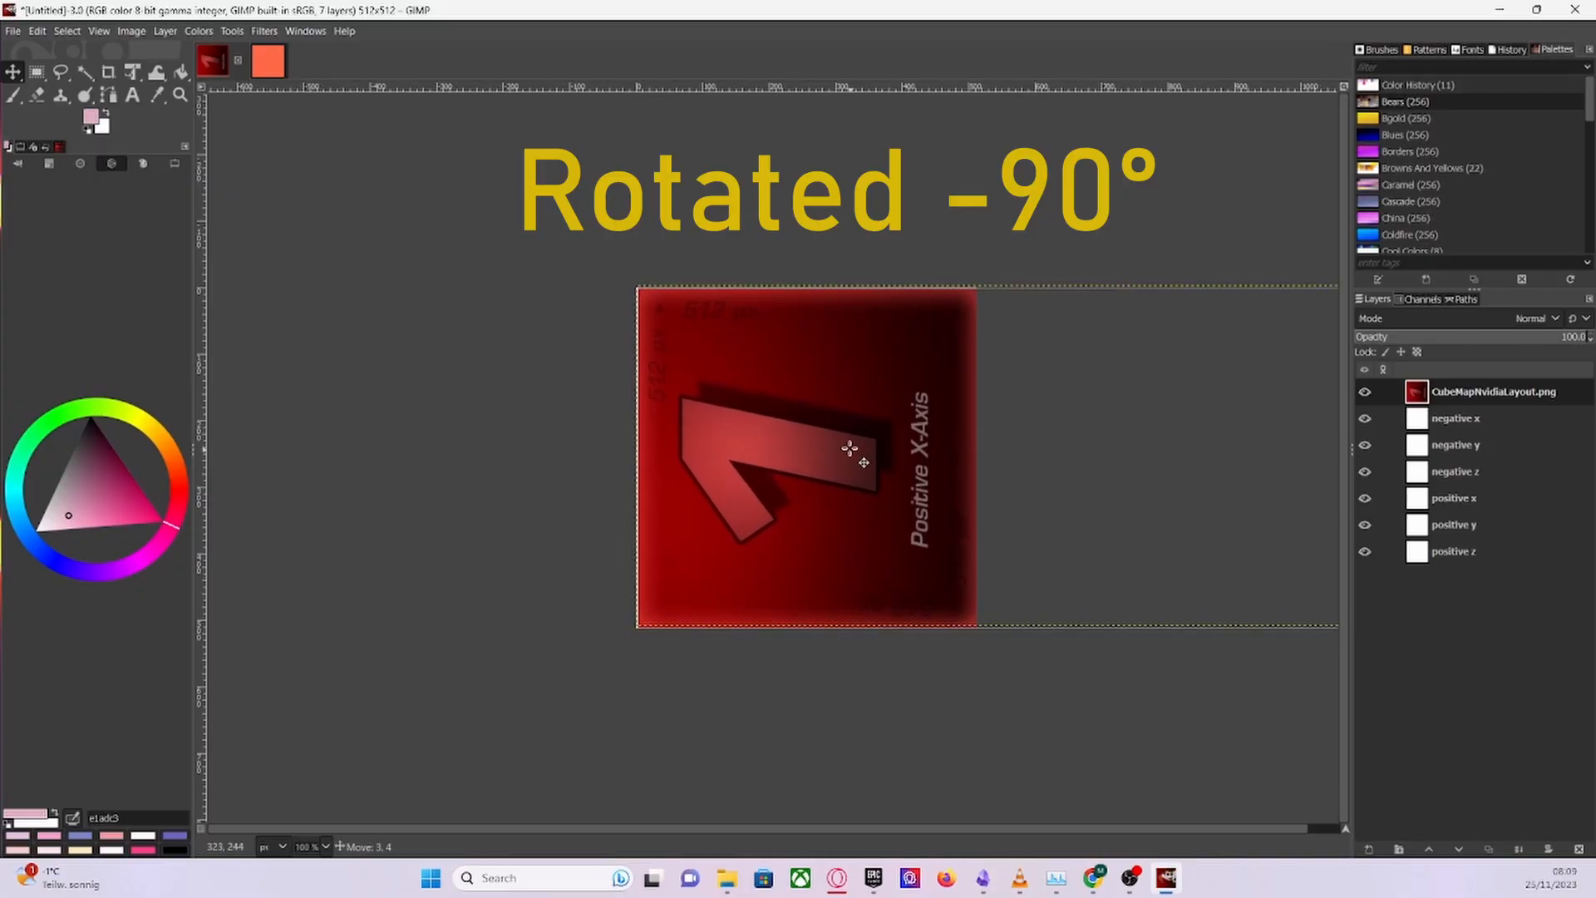
# - In GIMP, shift the CubeMapNvidiaLayout.png reference layer horizontally across the canvas to inspect how each cube face is rotated
pyautogui.moveTo(849, 449)
pyautogui.mouseDown()
pyautogui.moveTo(955, 498)
pyautogui.moveTo(906, 453)
pyautogui.moveTo(903, 476)
pyautogui.moveTo(705, 470)
pyautogui.mouseUp()
pyautogui.moveTo(889, 464)
pyautogui.mouseDown()
pyautogui.moveTo(556, 457)
pyautogui.moveTo(797, 449)
pyautogui.moveTo(570, 446)
pyautogui.mouseUp()
pyautogui.moveTo(1040, 446); pyautogui.dragTo(812, 452)
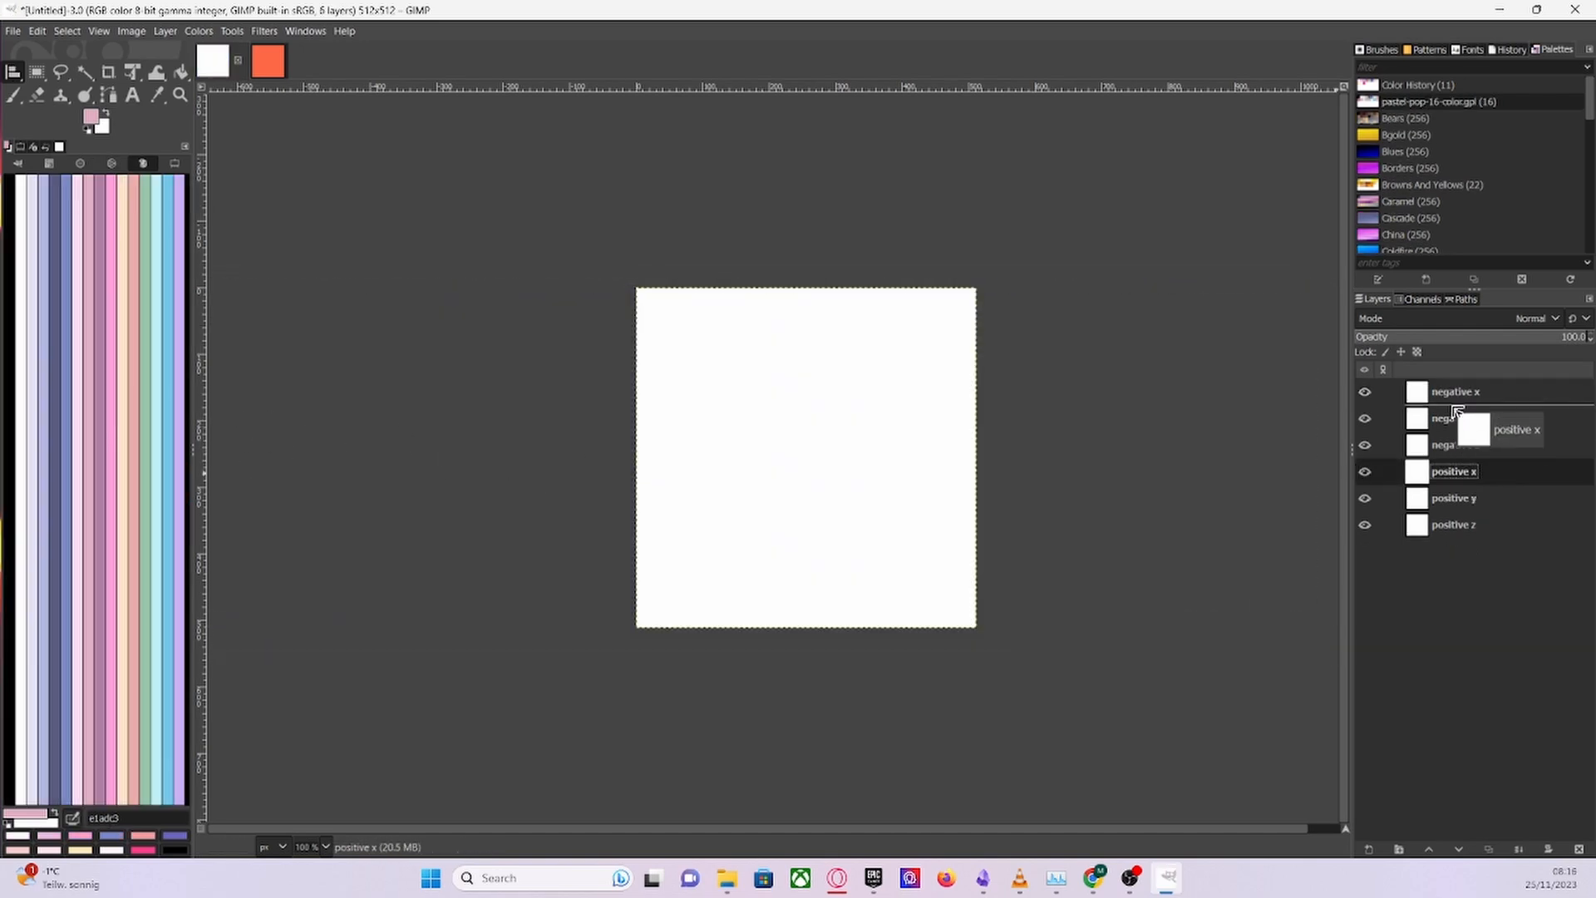
# - Move the positive x layer to the top of the stack and rearrange the y and z layers to follow the cubemap axis order
pyautogui.moveTo(1460, 425); pyautogui.dragTo(1453, 394)
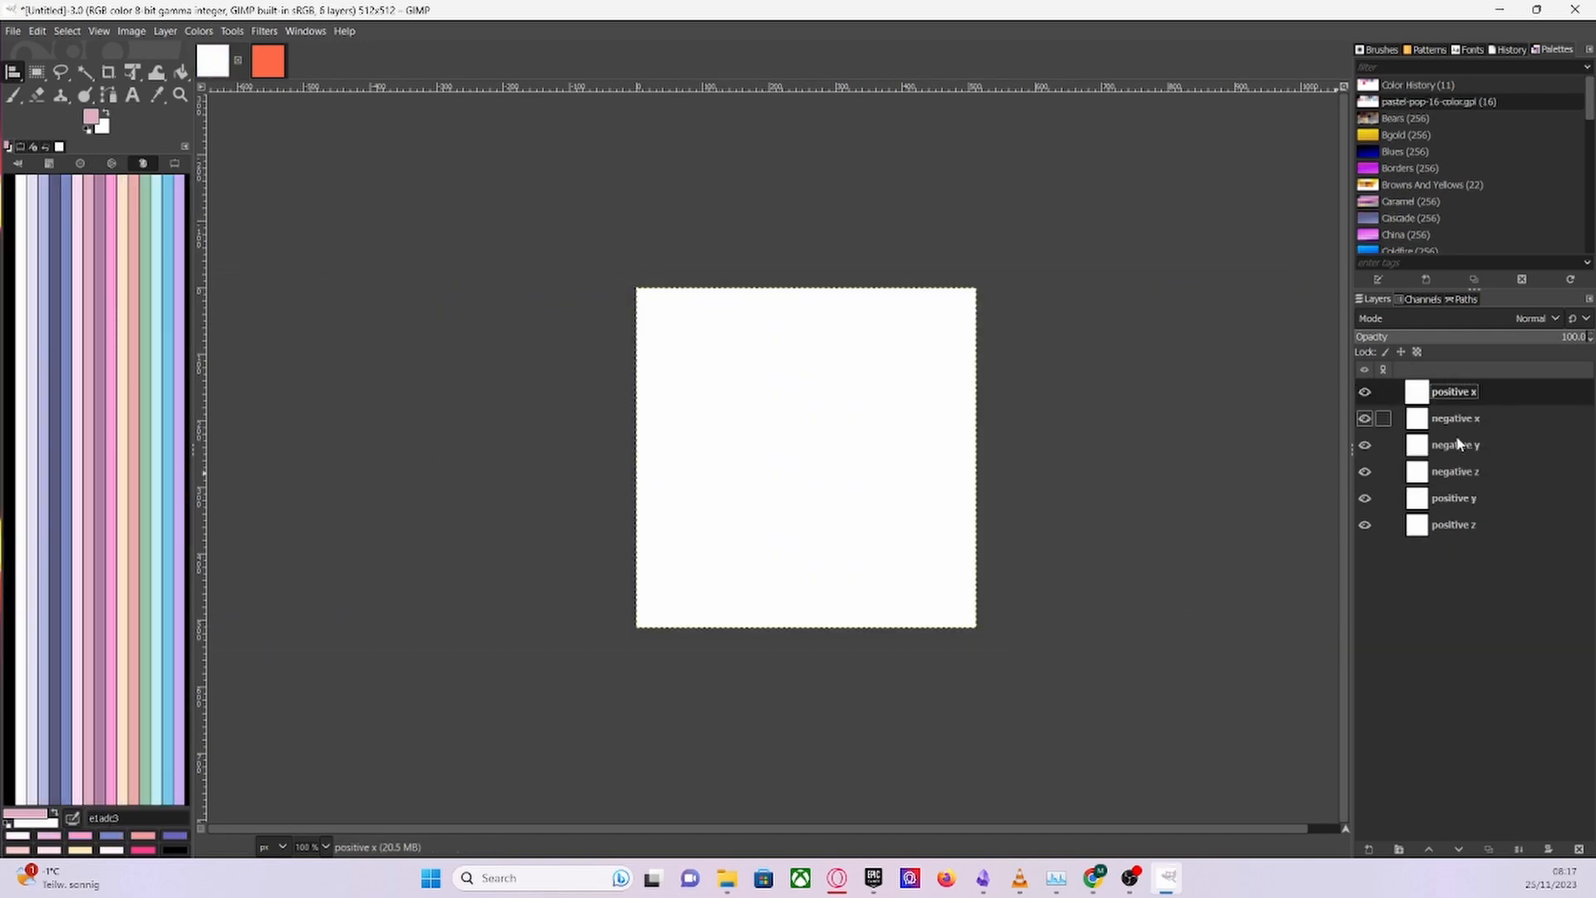
pyautogui.moveTo(1448, 524)
pyautogui.mouseDown()
pyautogui.moveTo(1449, 488)
pyautogui.moveTo(1456, 533)
pyautogui.mouseUp()
pyautogui.moveTo(1458, 477); pyautogui.dragTo(1459, 441)
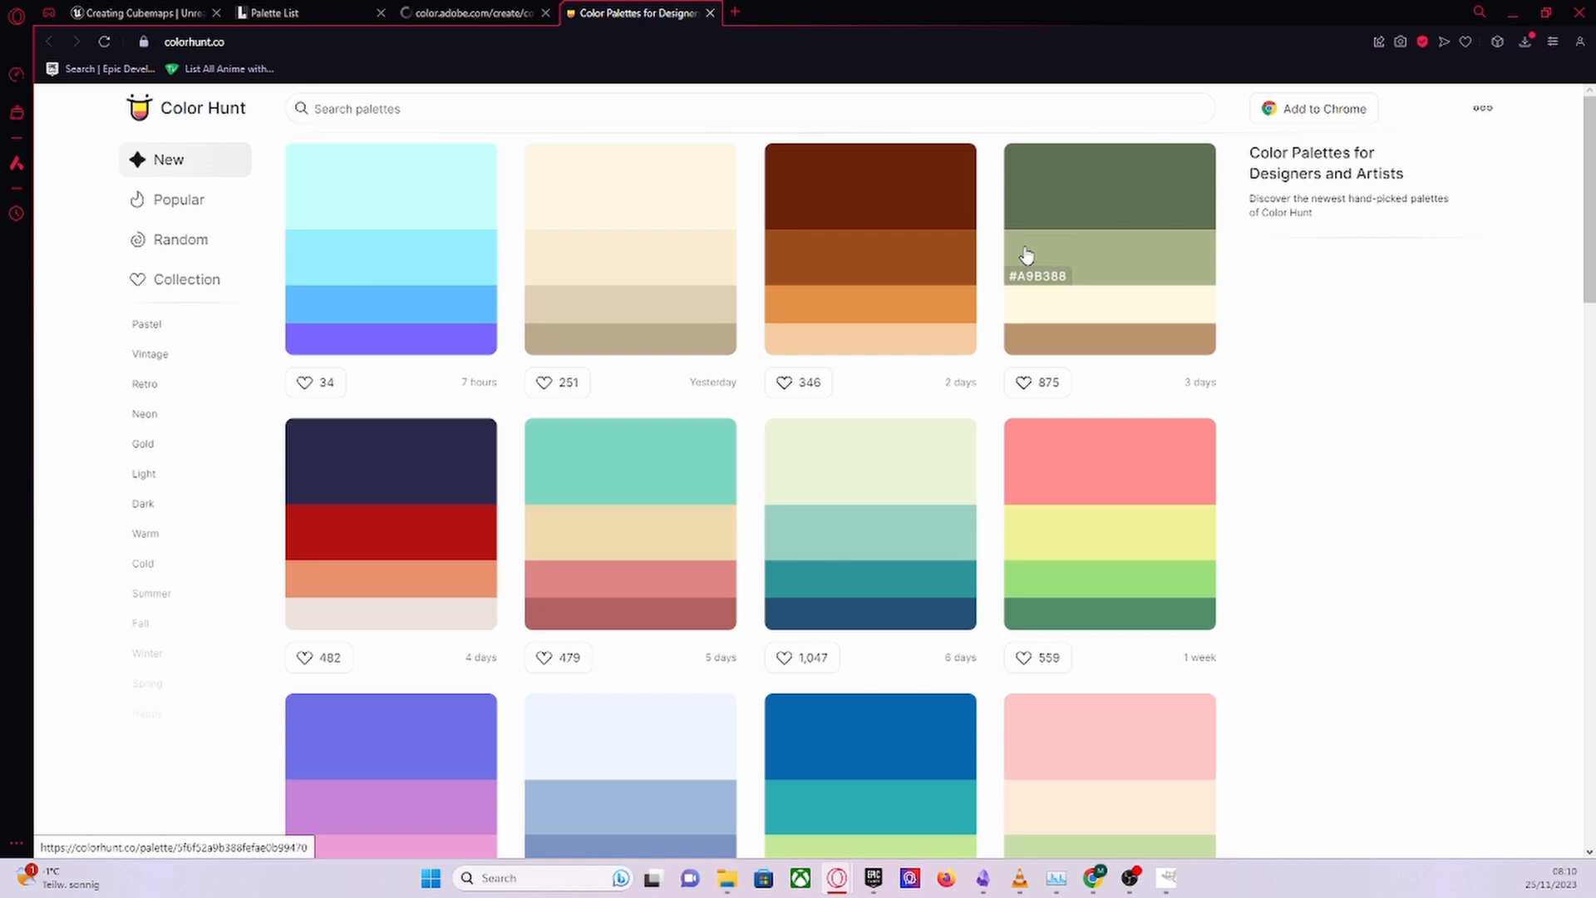
# - Switch to the browser and look through the newest colour palettes on Color Hunt
pyautogui.scroll(-3, 730, 463)
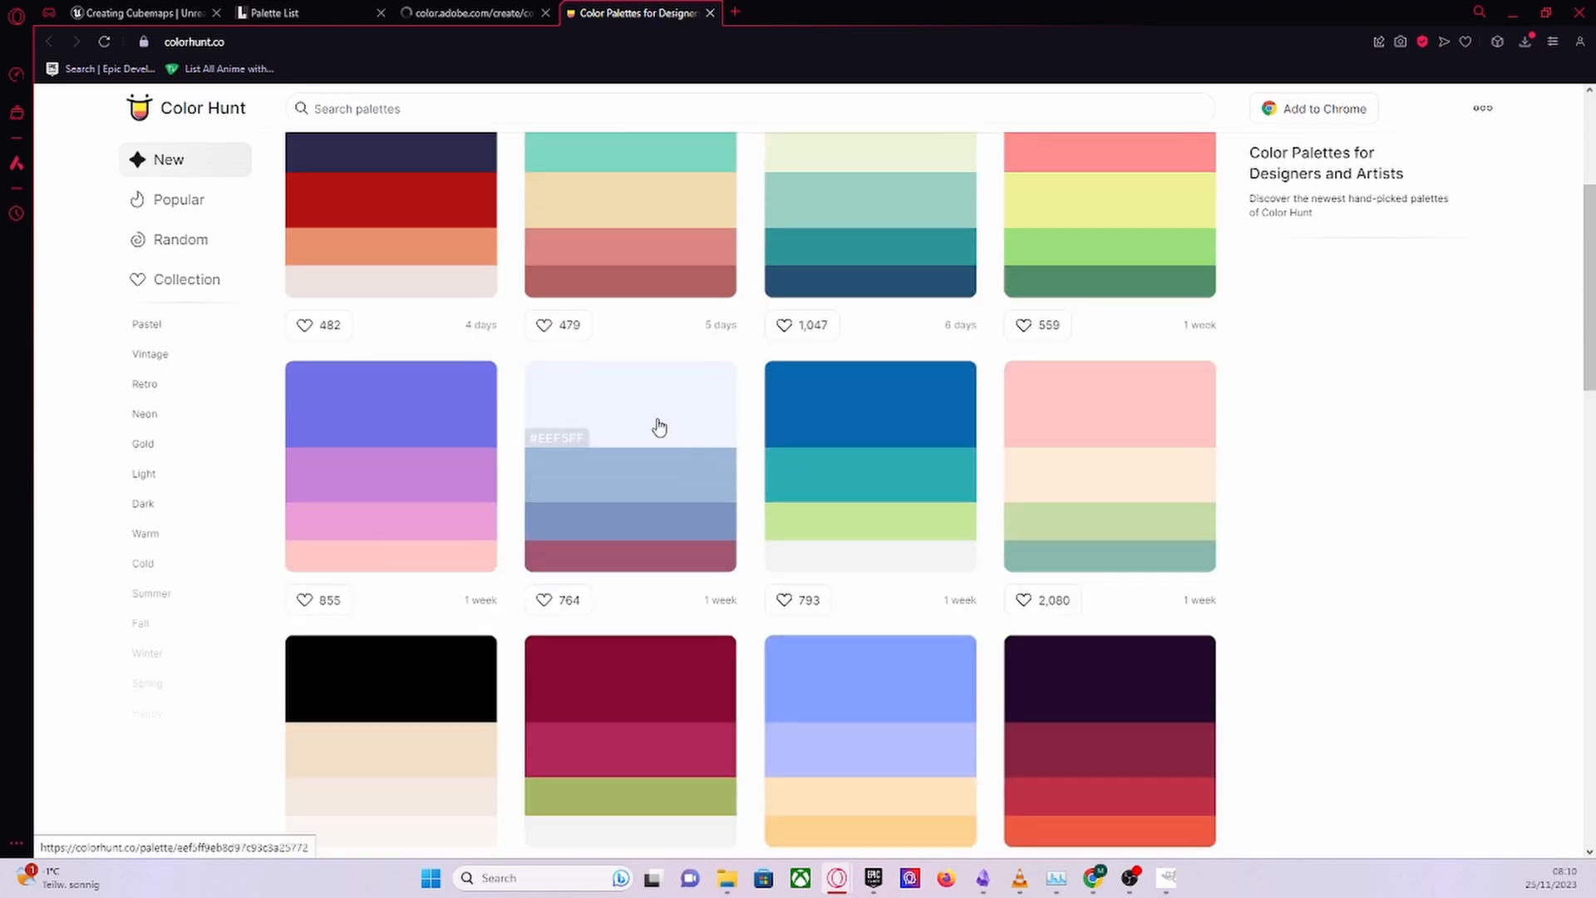
pyautogui.scroll(-3, 658, 420)
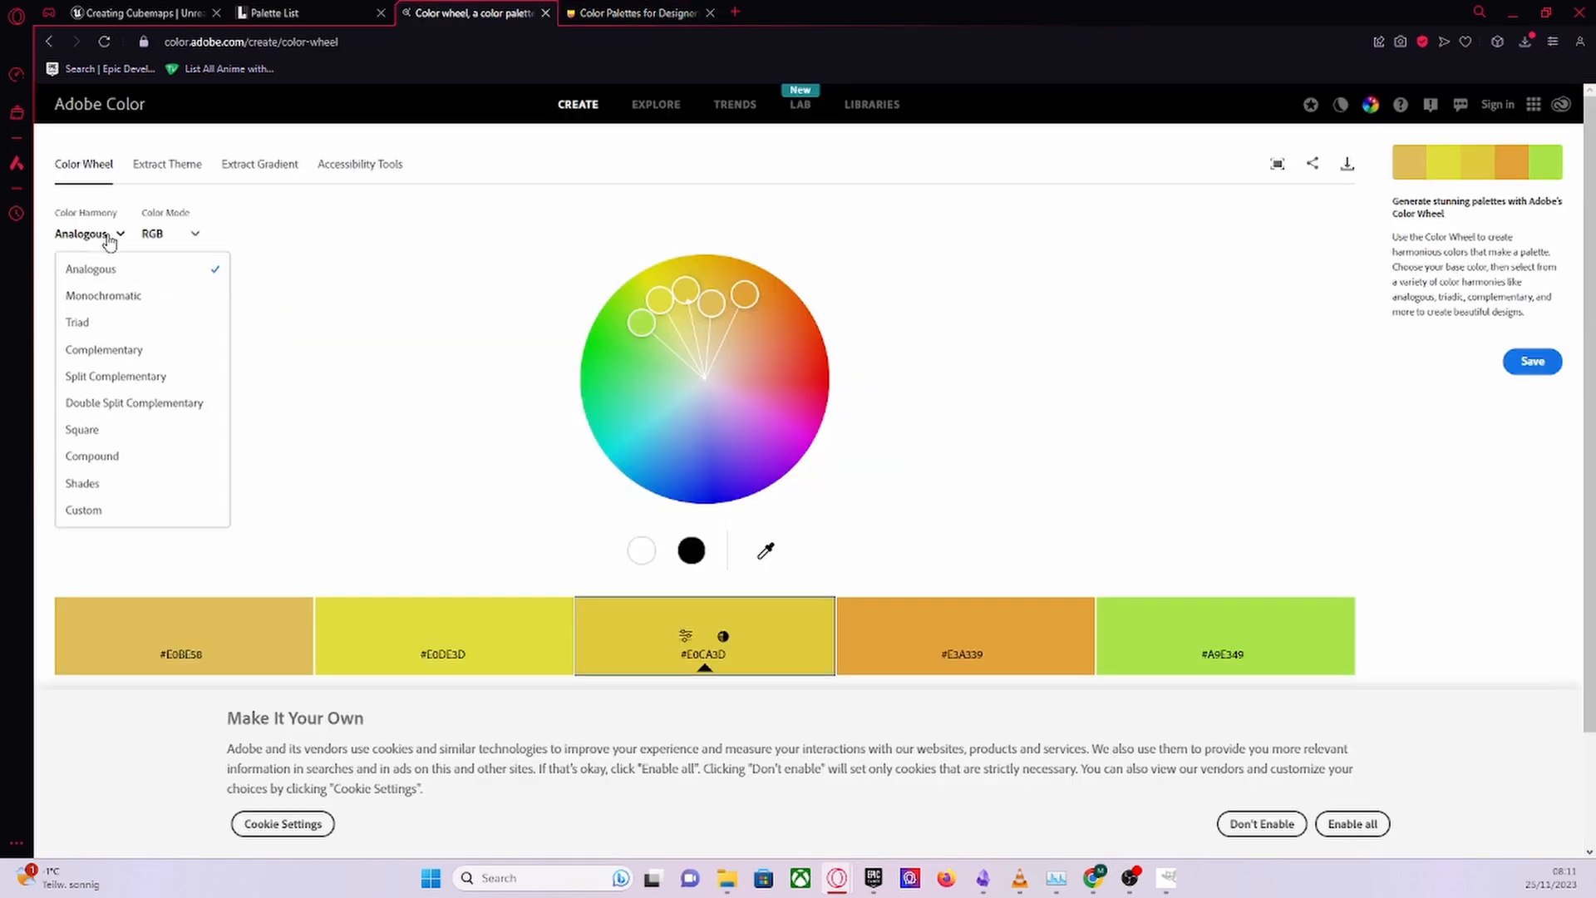
# - On Adobe Color, set the colour harmony to Monochromatic and move the base colour to blue #011BE0
pyautogui.click(106, 235)
pyautogui.click(107, 235)
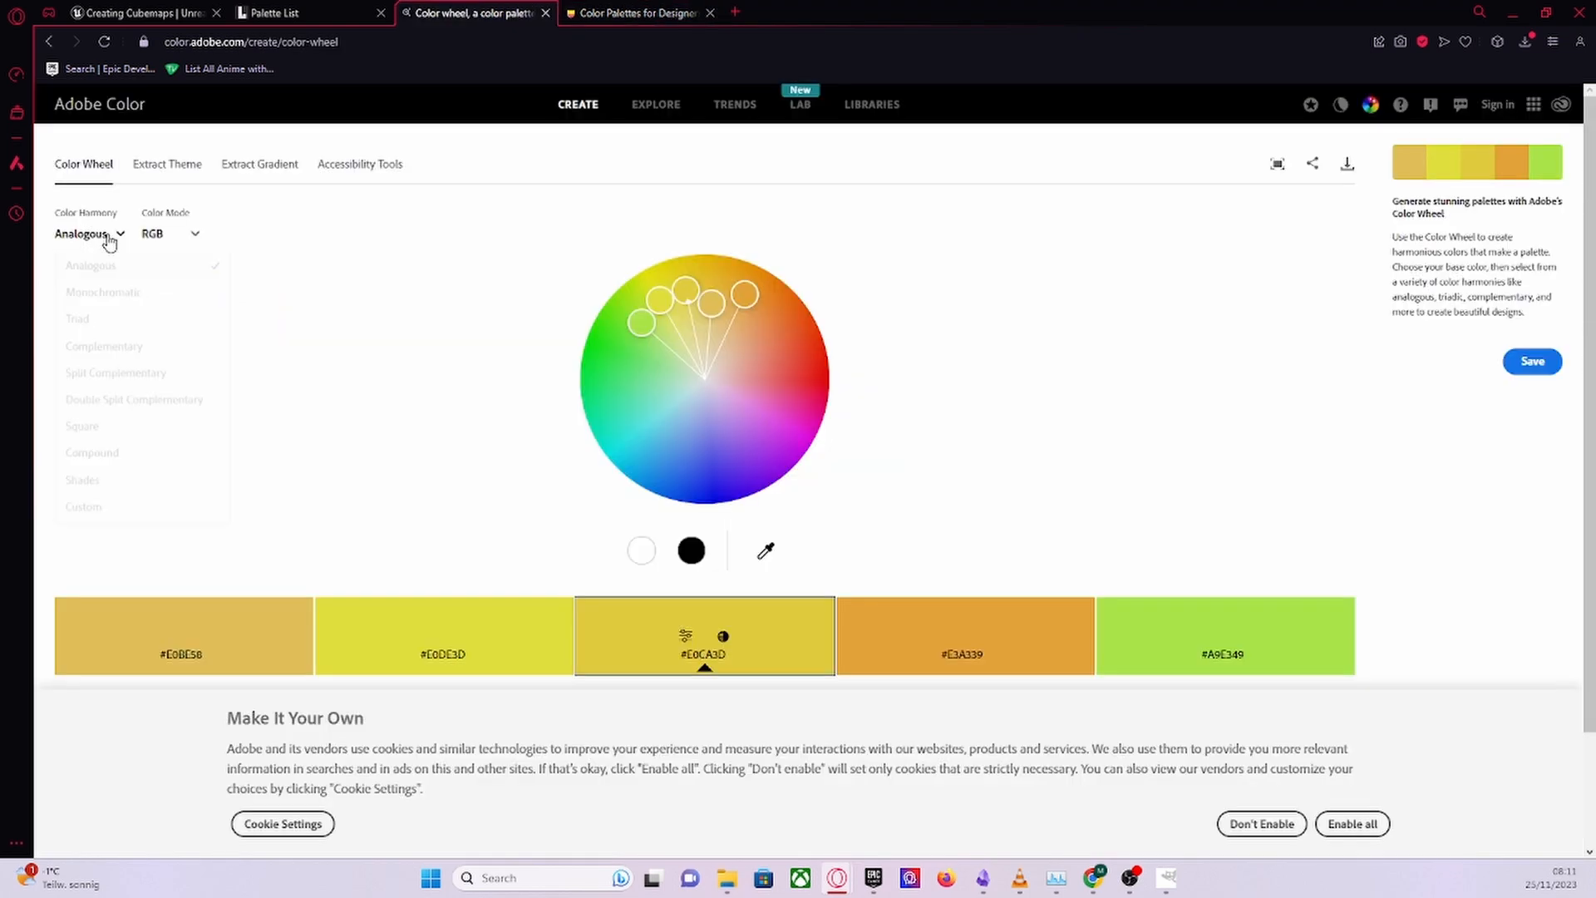
pyautogui.click(114, 295)
pyautogui.moveTo(686, 290); pyautogui.dragTo(701, 503)
# - Set the Adobe Color harmony to Triad and shift its colours around the wheel
pyautogui.click(125, 236)
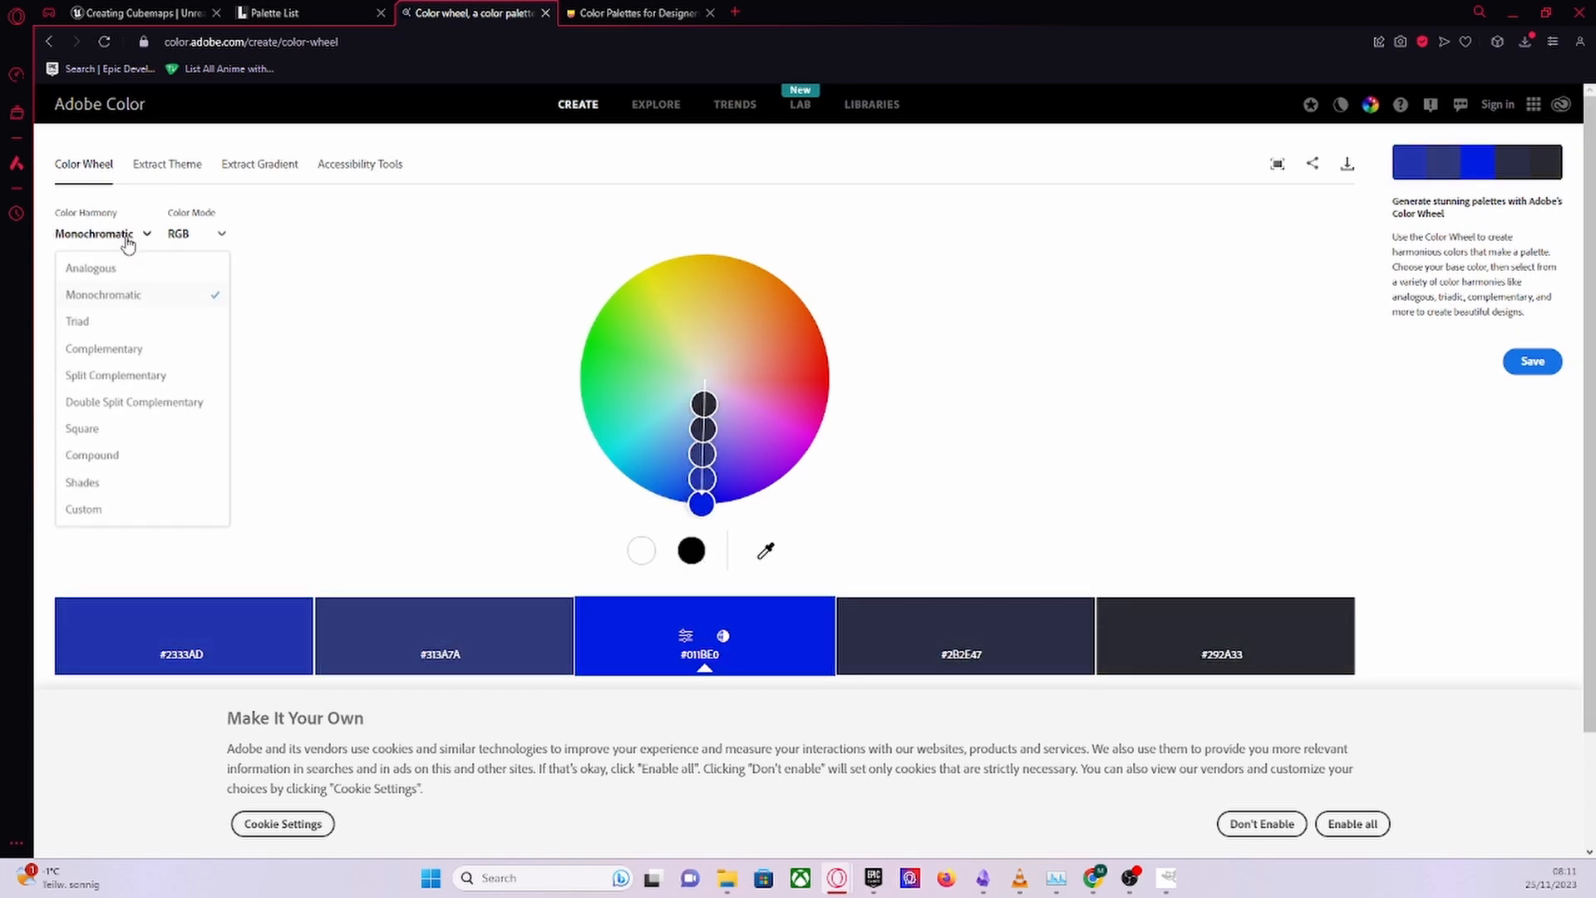
pyautogui.click(121, 321)
pyautogui.moveTo(597, 307); pyautogui.dragTo(730, 283)
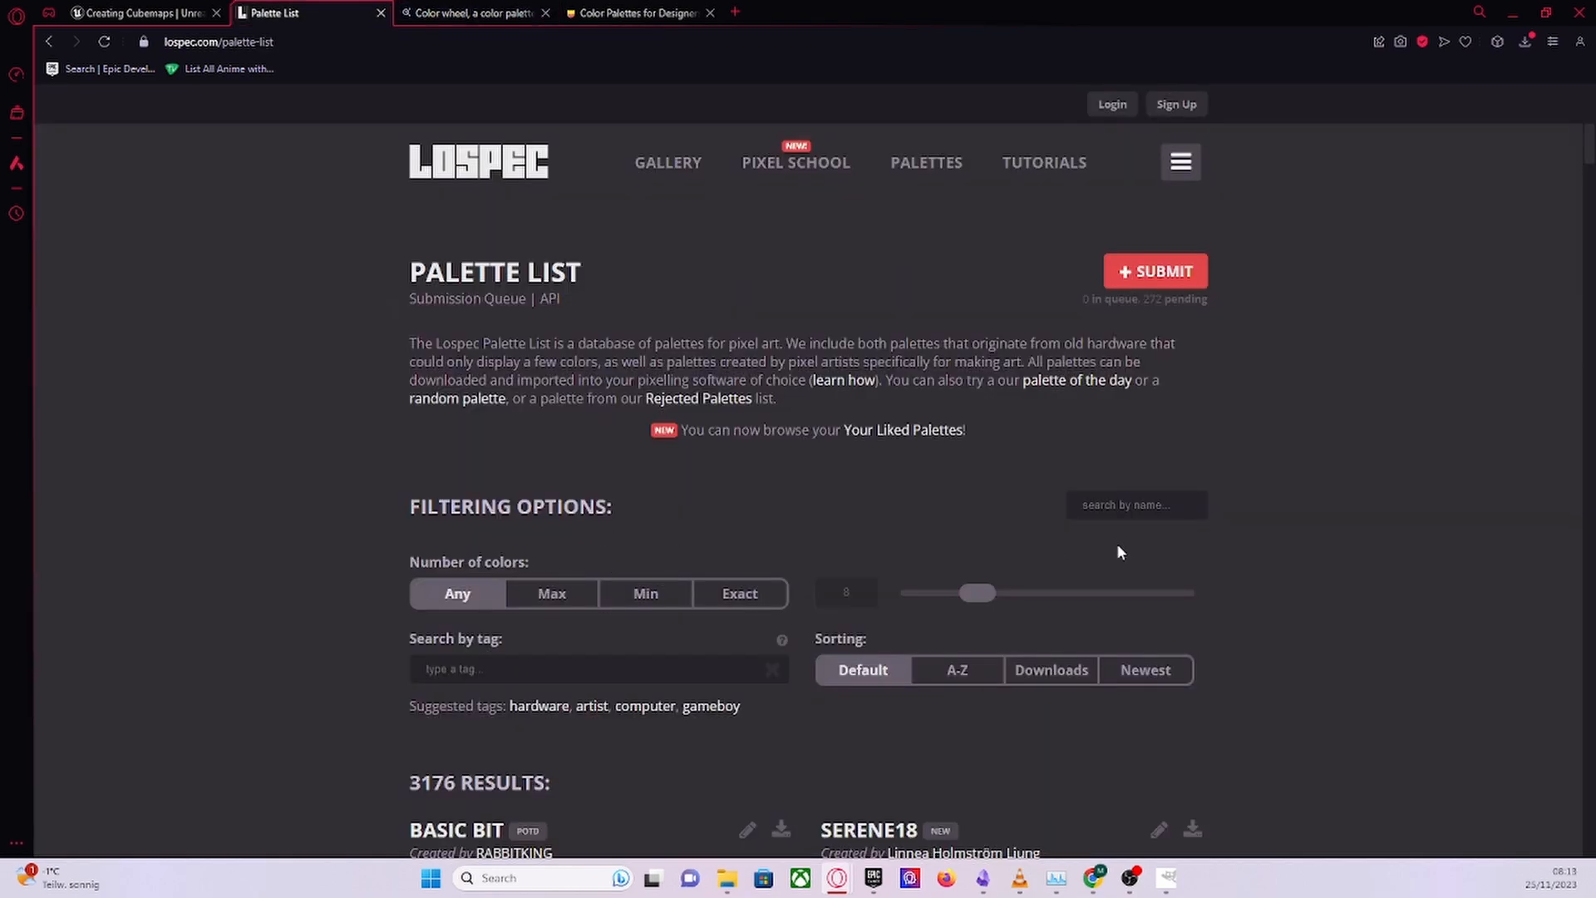
# - Look through the Lospec palette list for a suitable pixel-art colour palette
pyautogui.scroll(-9, 1118, 551)
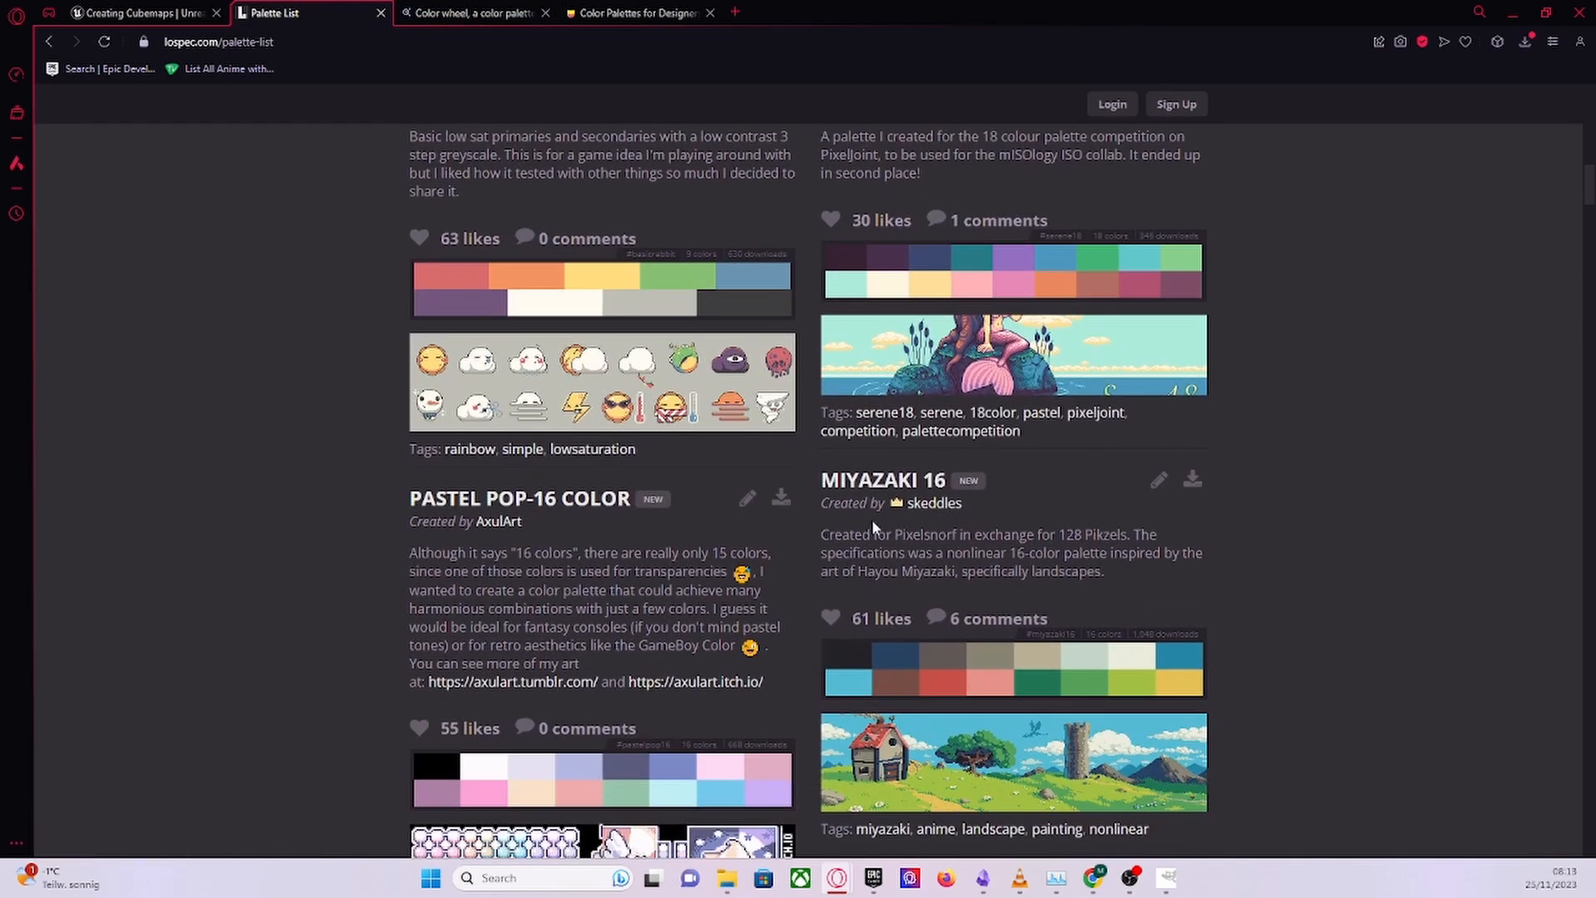
pyautogui.scroll(-4, 881, 517)
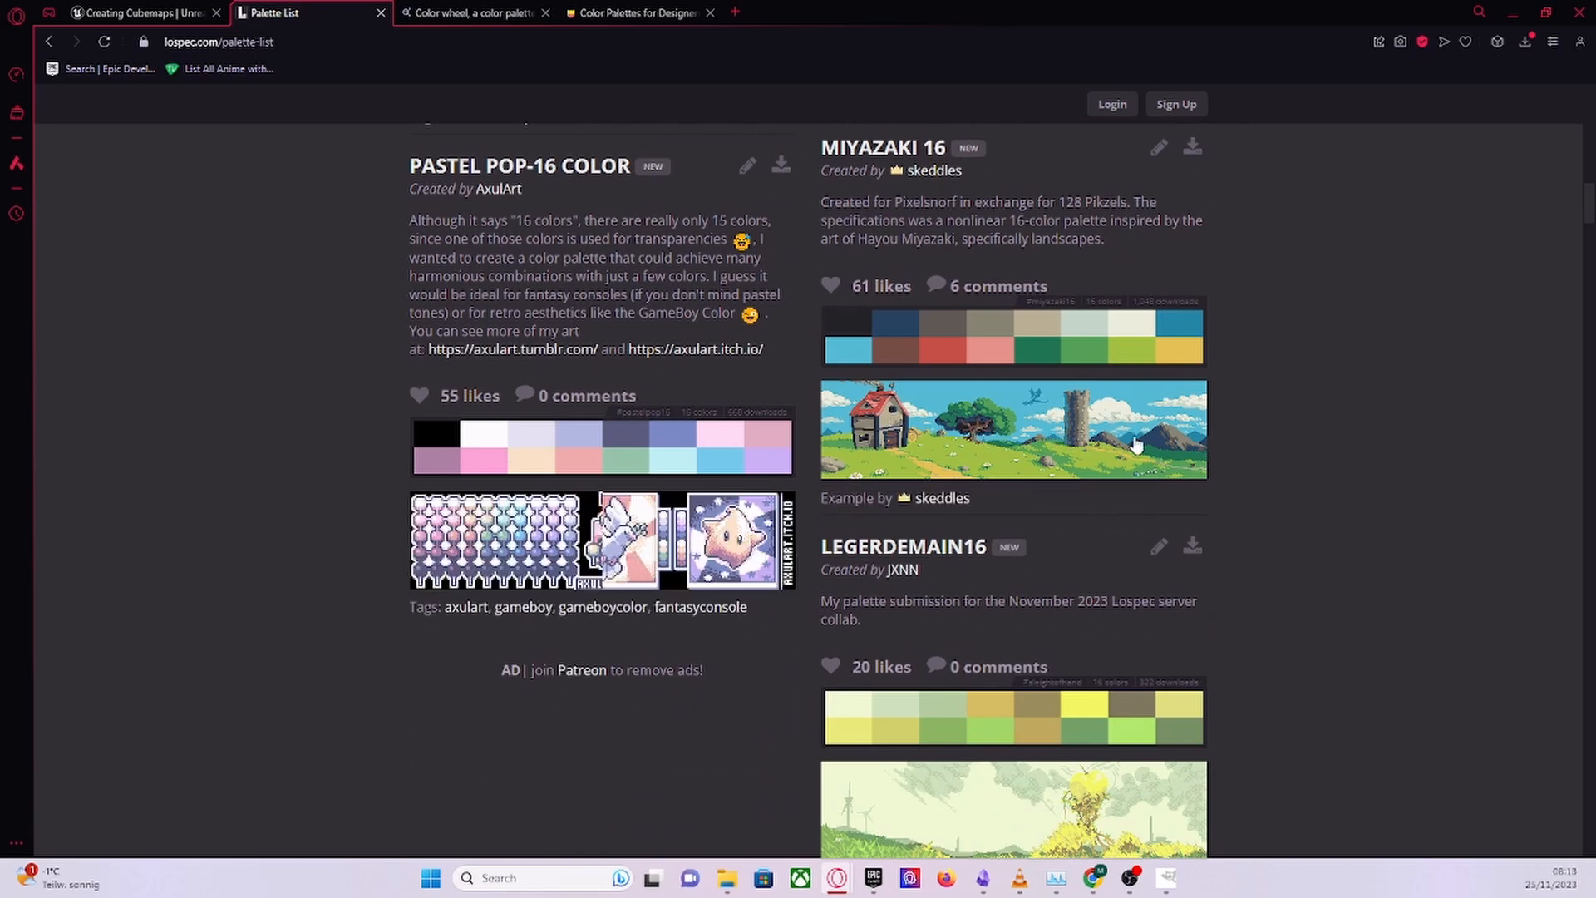
pyautogui.scroll(-4, 1131, 444)
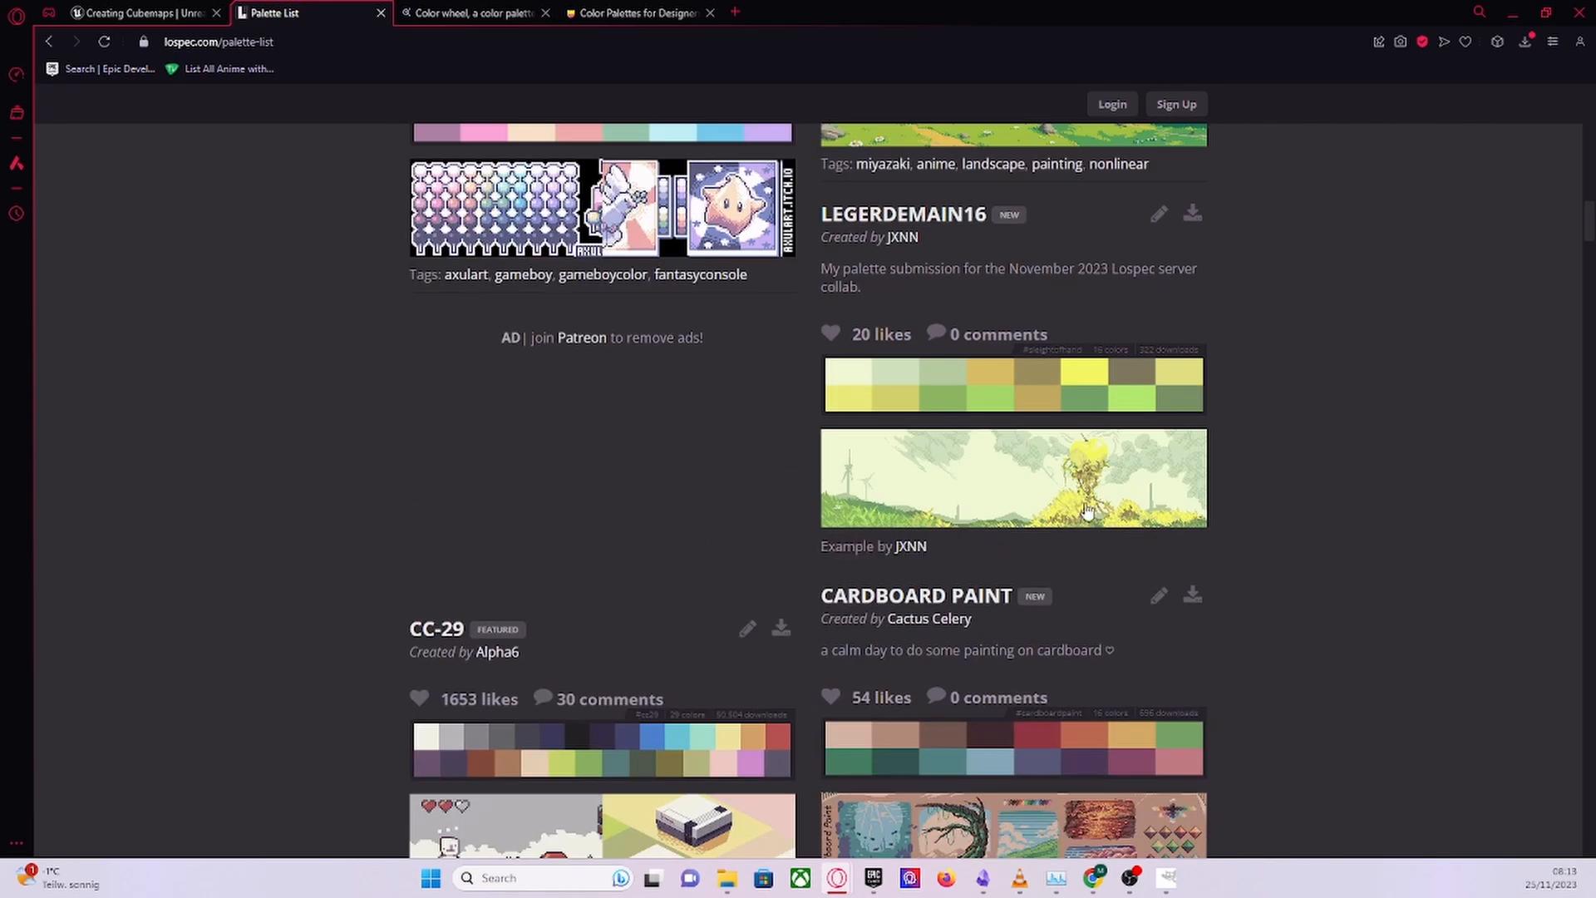
pyautogui.scroll(-6, 1062, 511)
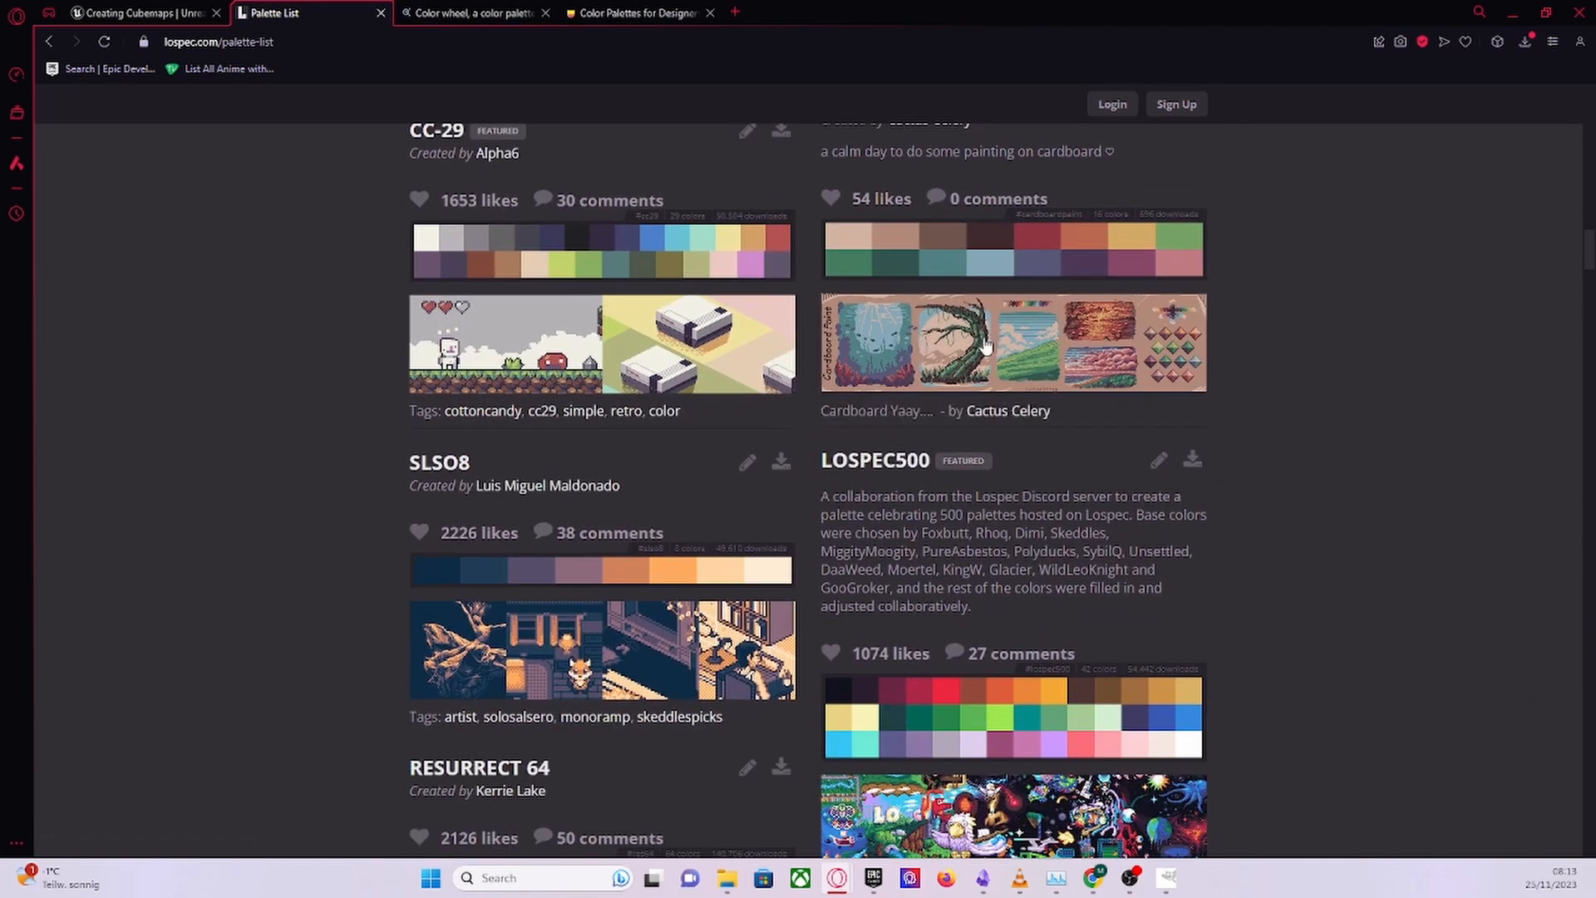
pyautogui.scroll(-3, 951, 347)
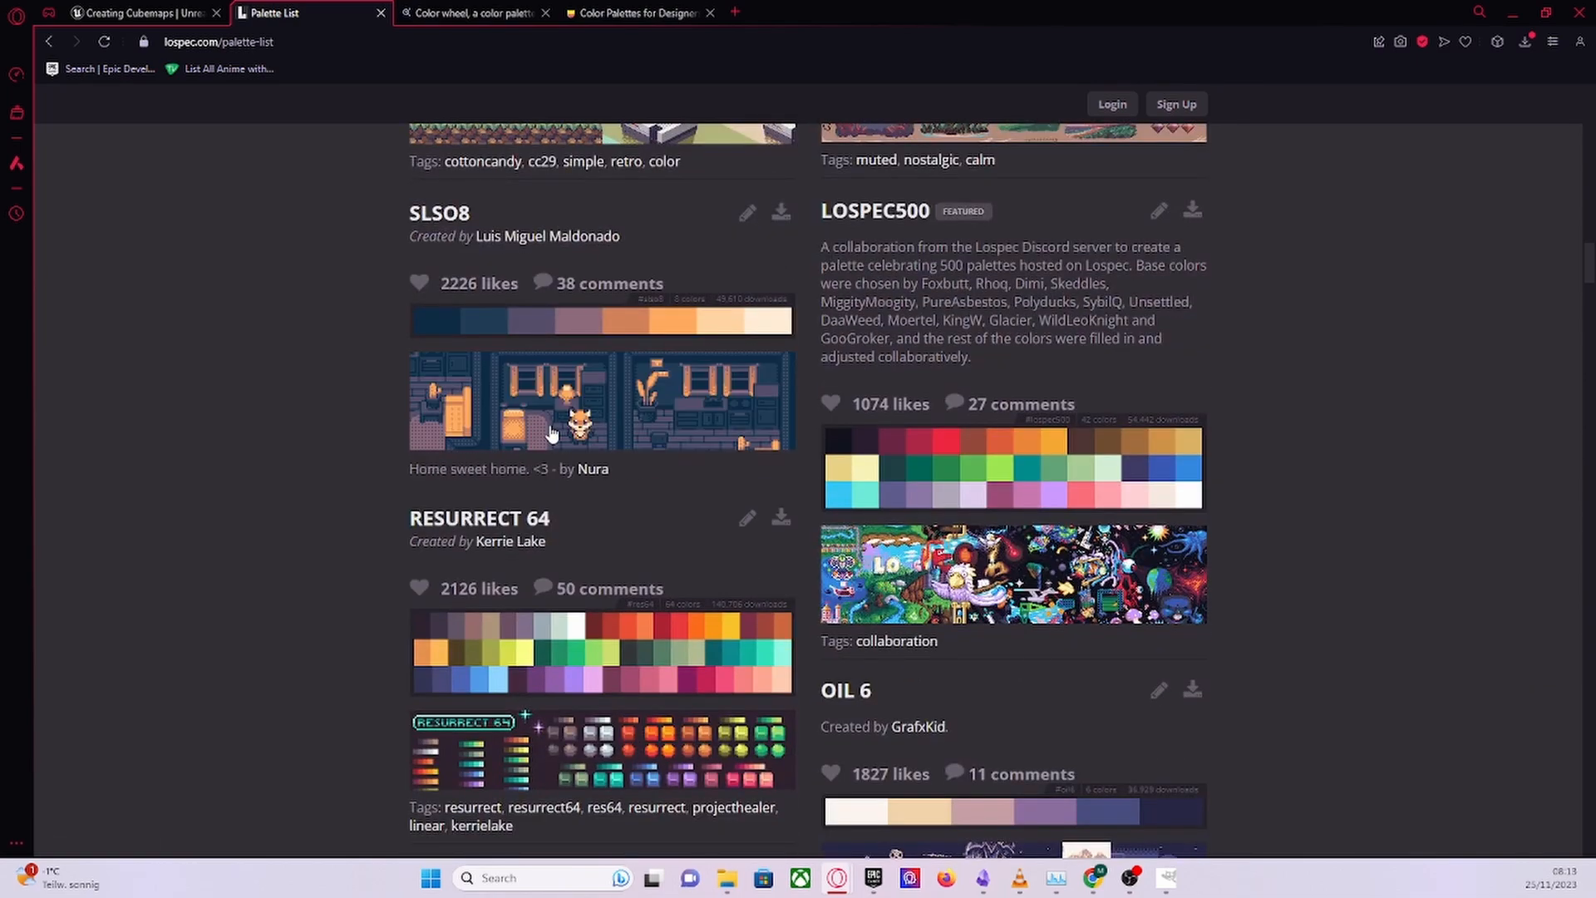
pyautogui.scroll(-4, 748, 465)
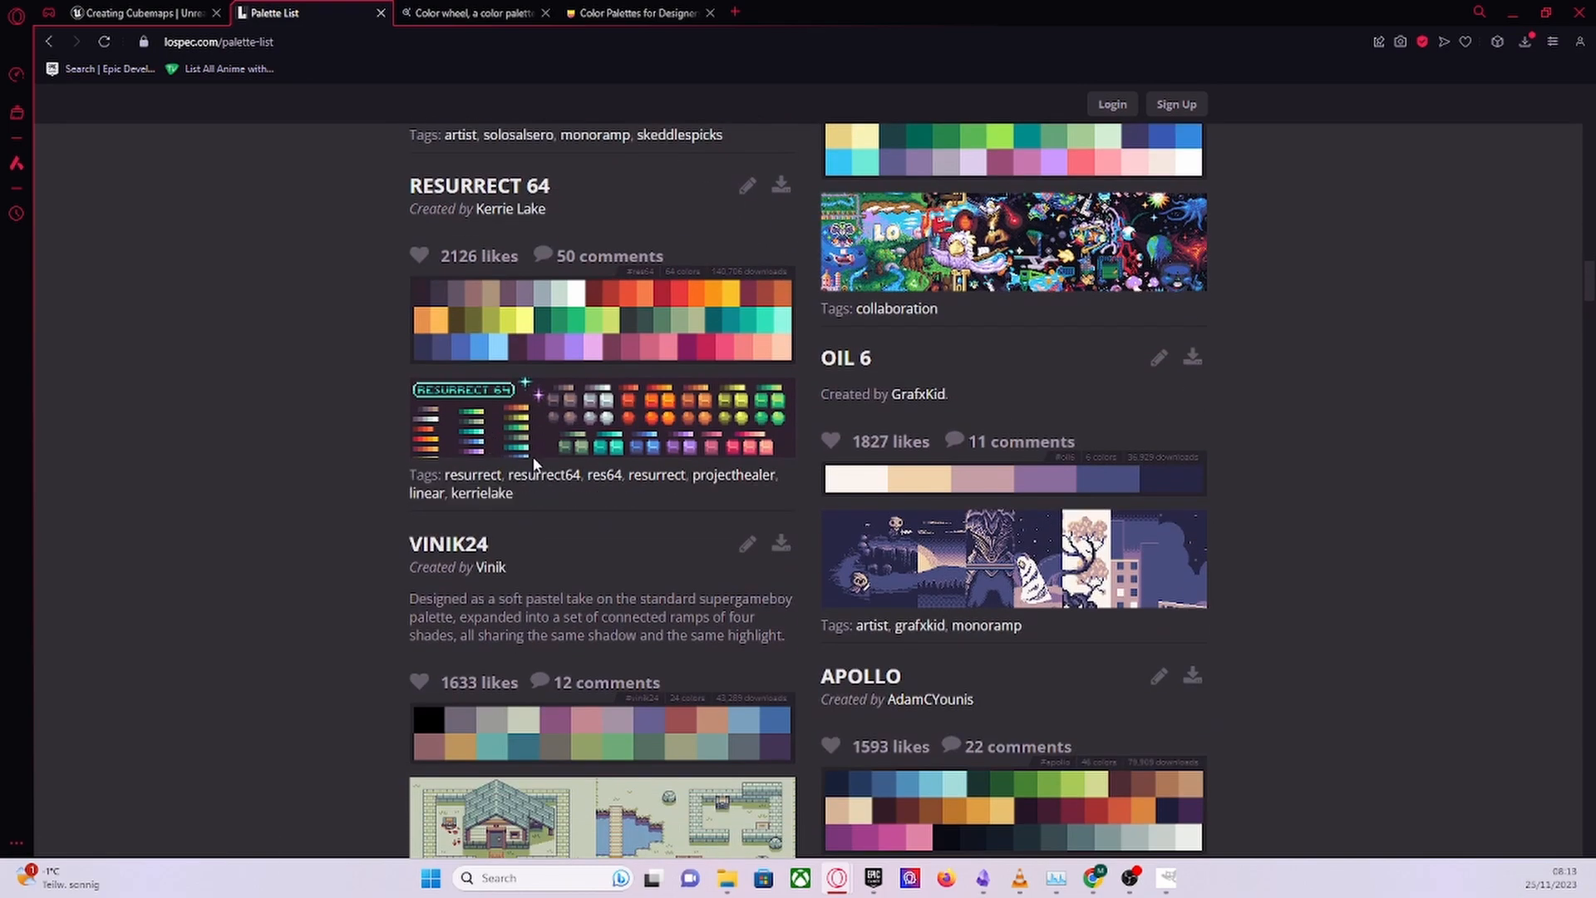
# - Look further through the Lospec palette list, open the Pastel Pop-16 Color palette and review its swatches and download options
pyautogui.scroll(-3, 515, 452)
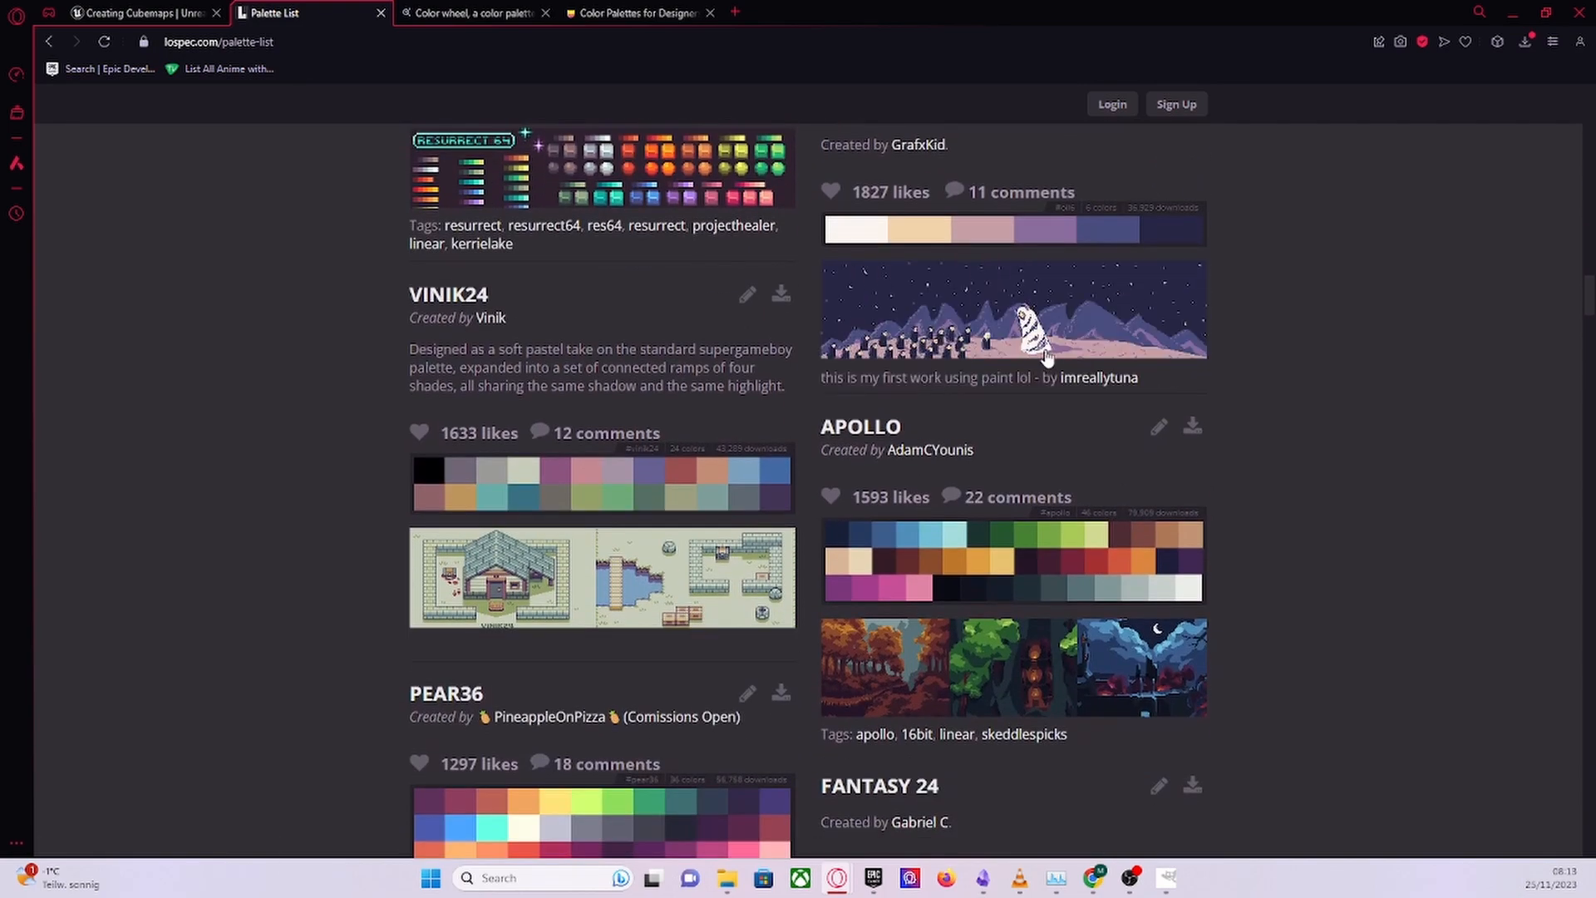
pyautogui.scroll(-4, 1255, 461)
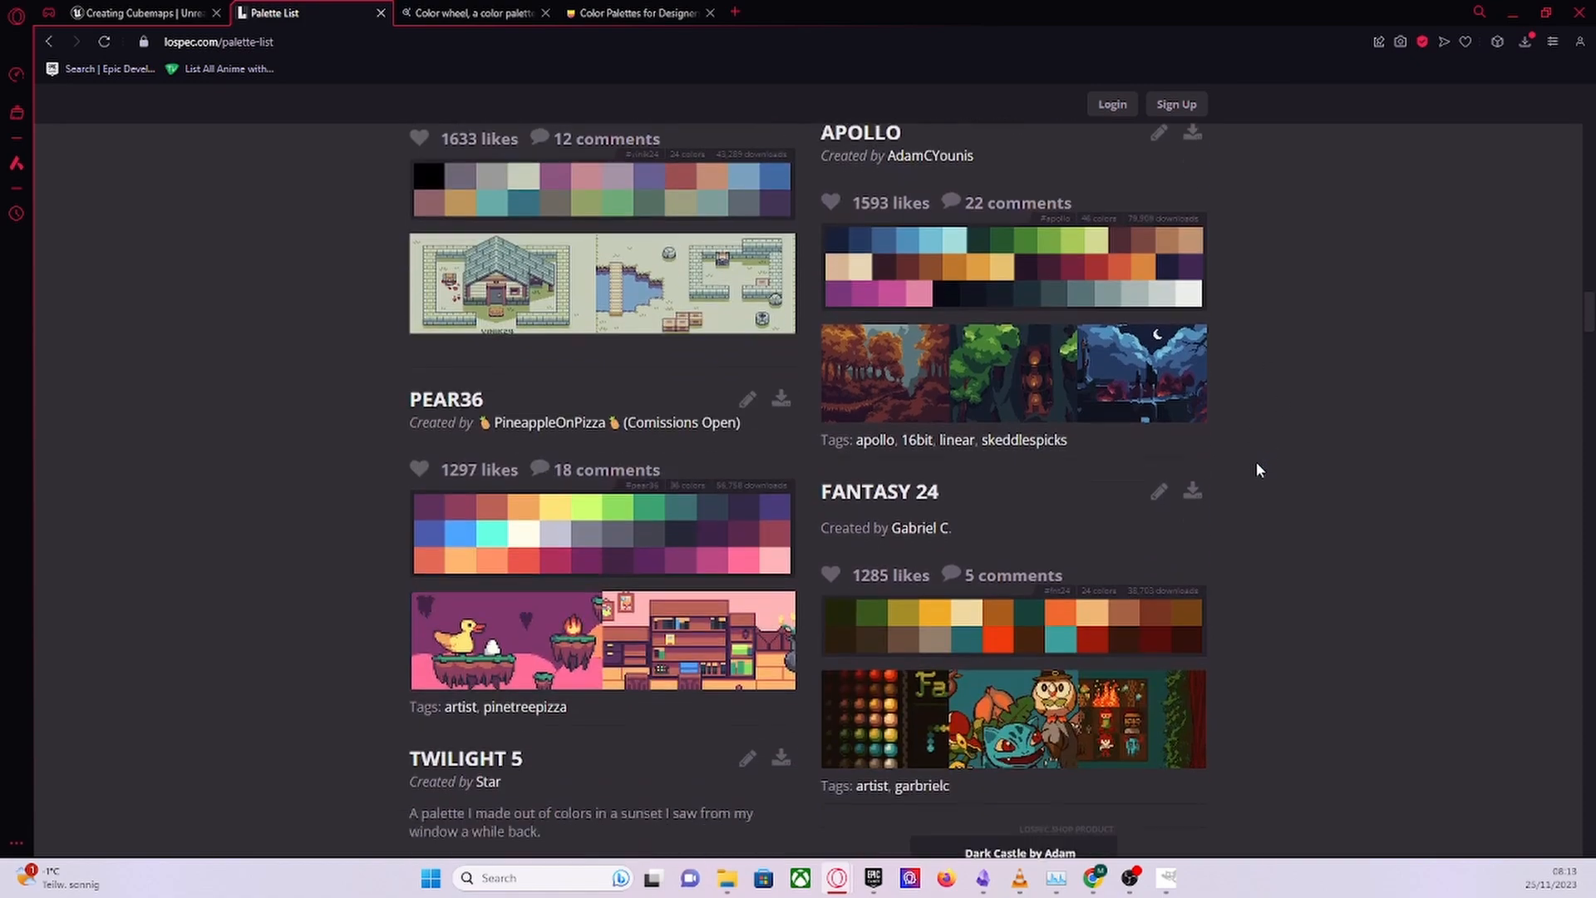
pyautogui.scroll(-1, 536, 640)
pyautogui.scroll(-15, 582, 615)
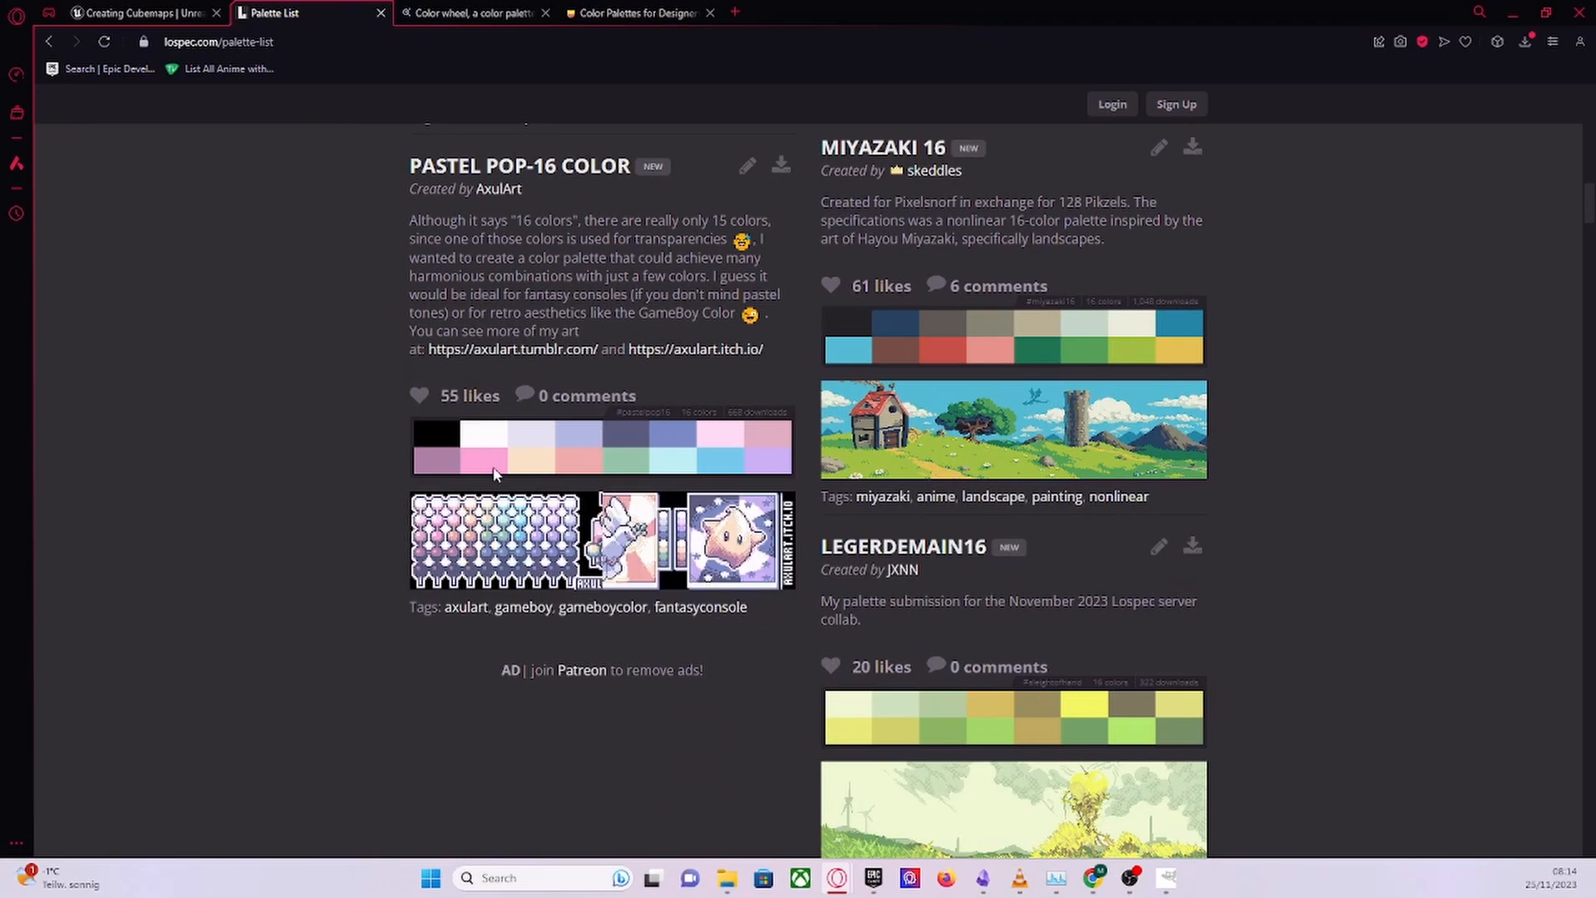
pyautogui.scroll(5, 482, 511)
pyautogui.scroll(-1, 496, 518)
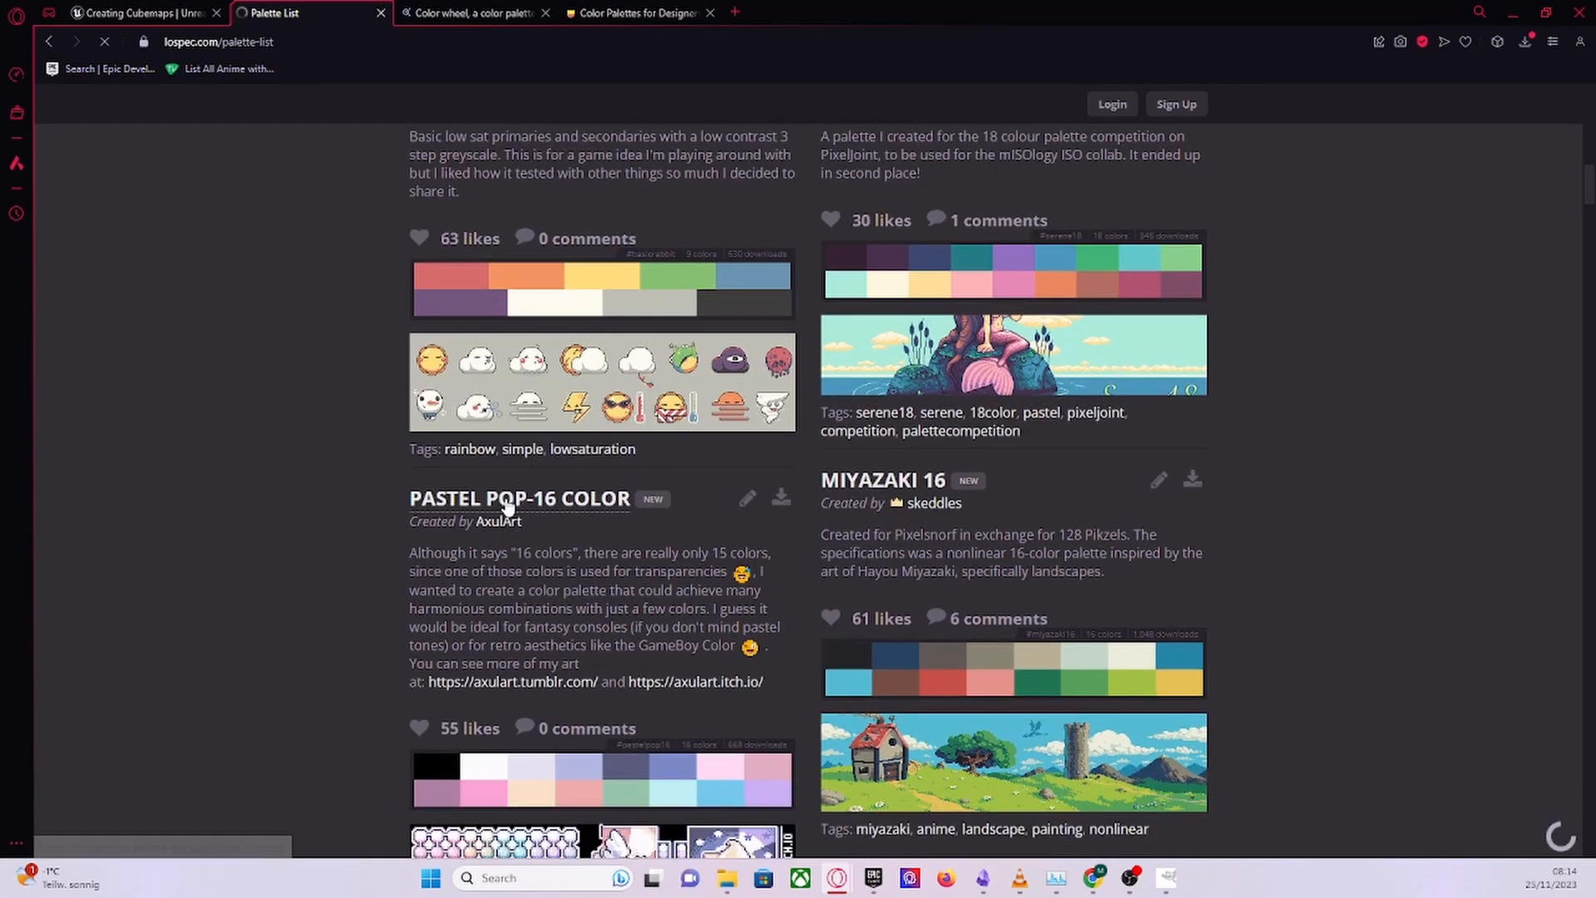
pyautogui.click(509, 504)
pyautogui.scroll(-2, 713, 399)
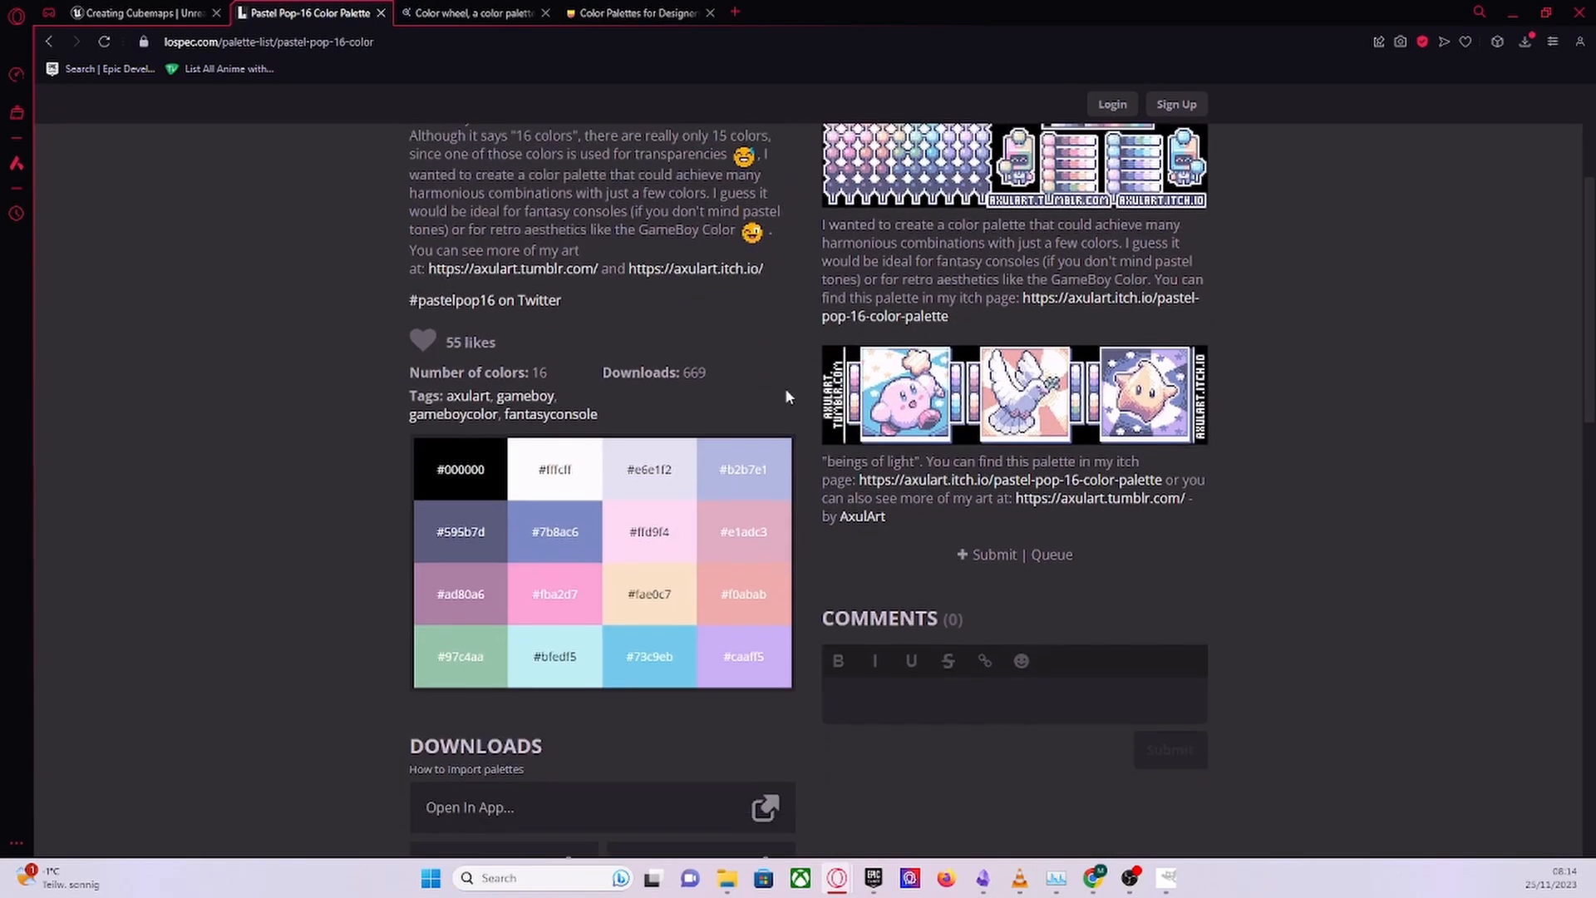
pyautogui.scroll(2, 748, 391)
pyautogui.scroll(-4, 565, 466)
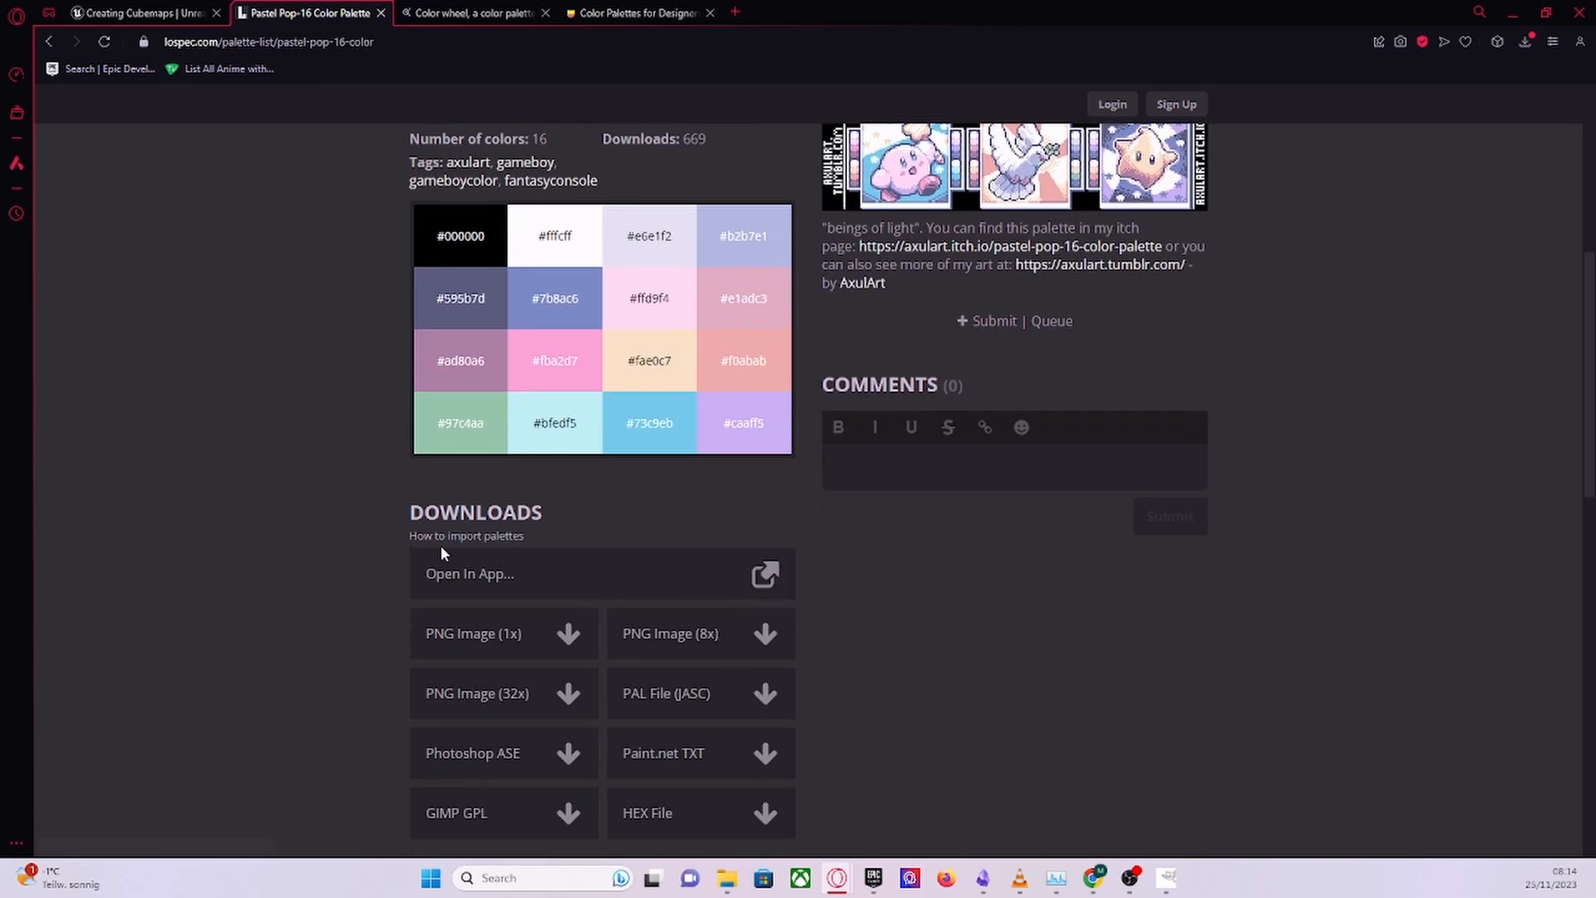
pyautogui.click(550, 625)
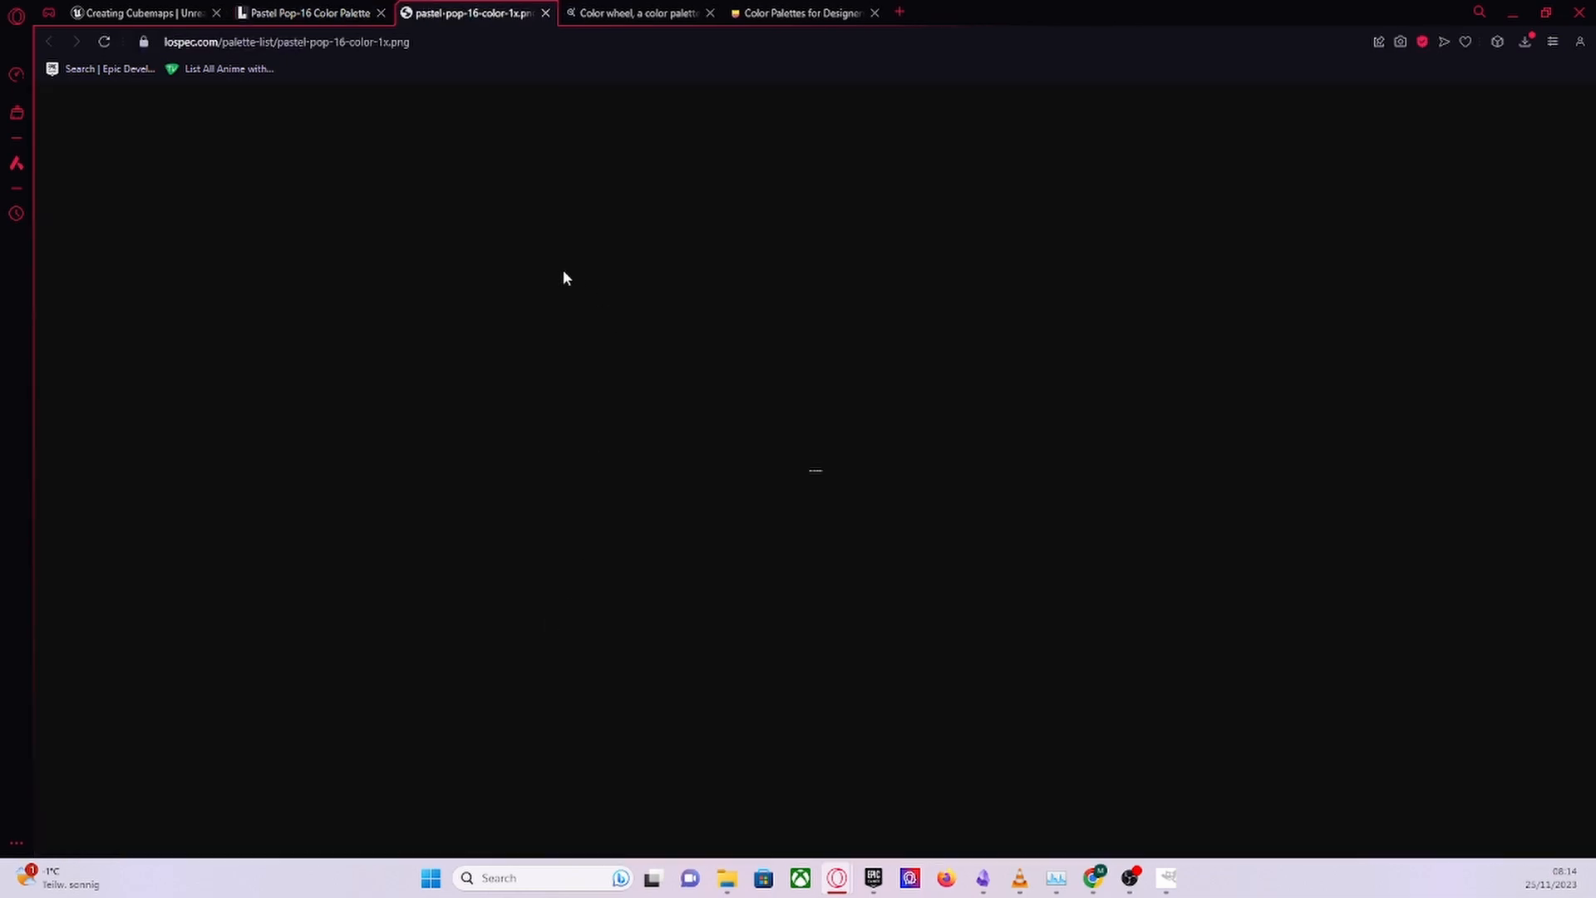
pyautogui.rightClick(811, 481)
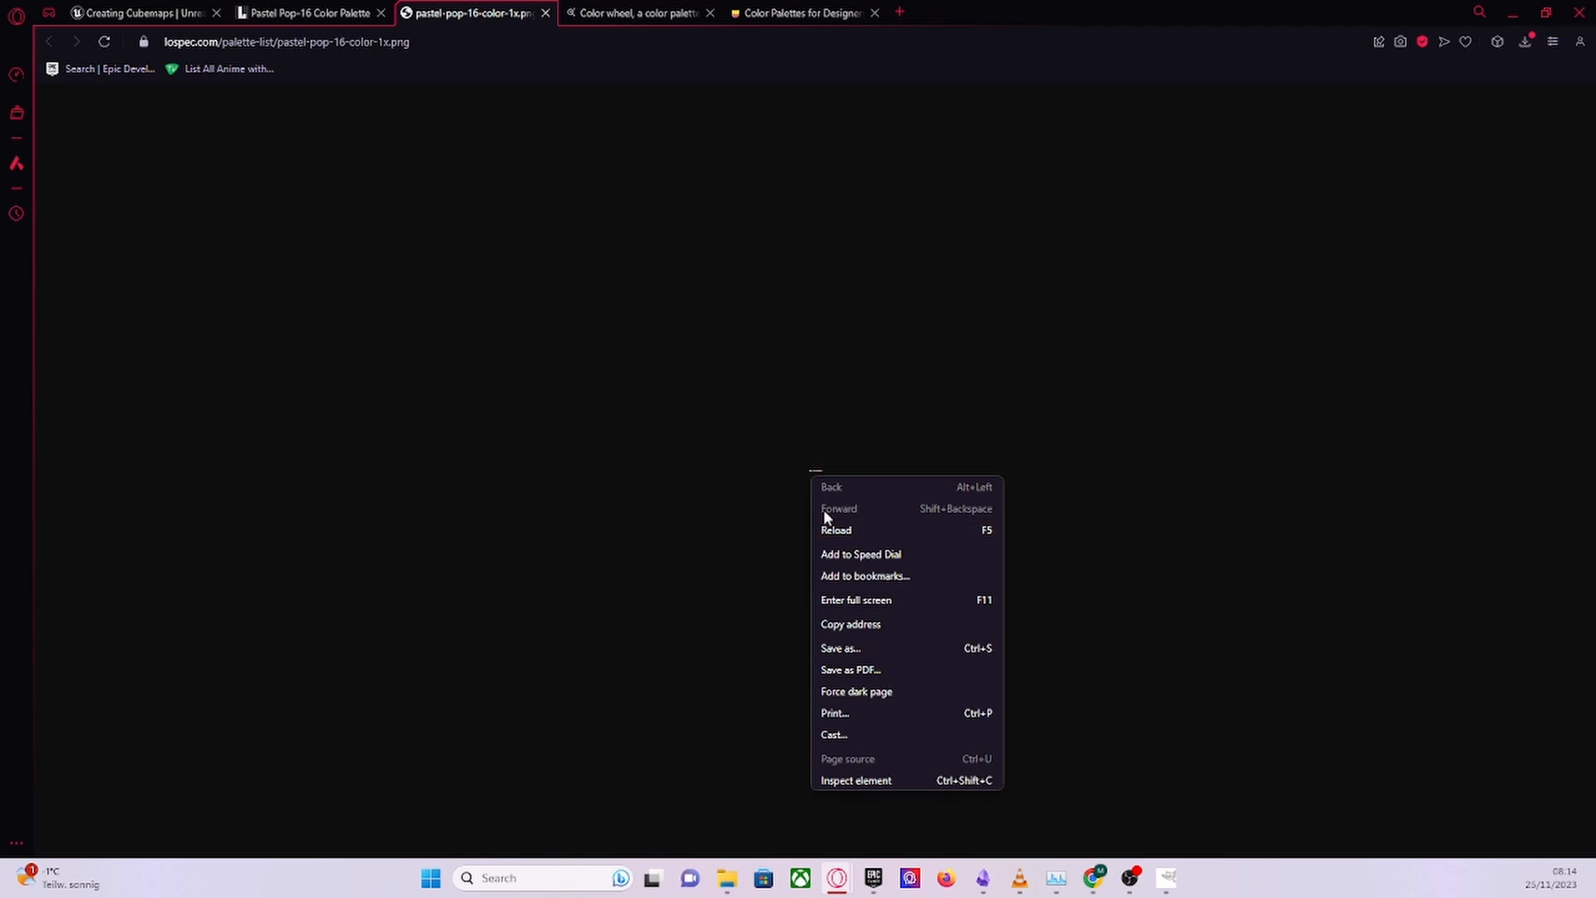
pyautogui.click(545, 12)
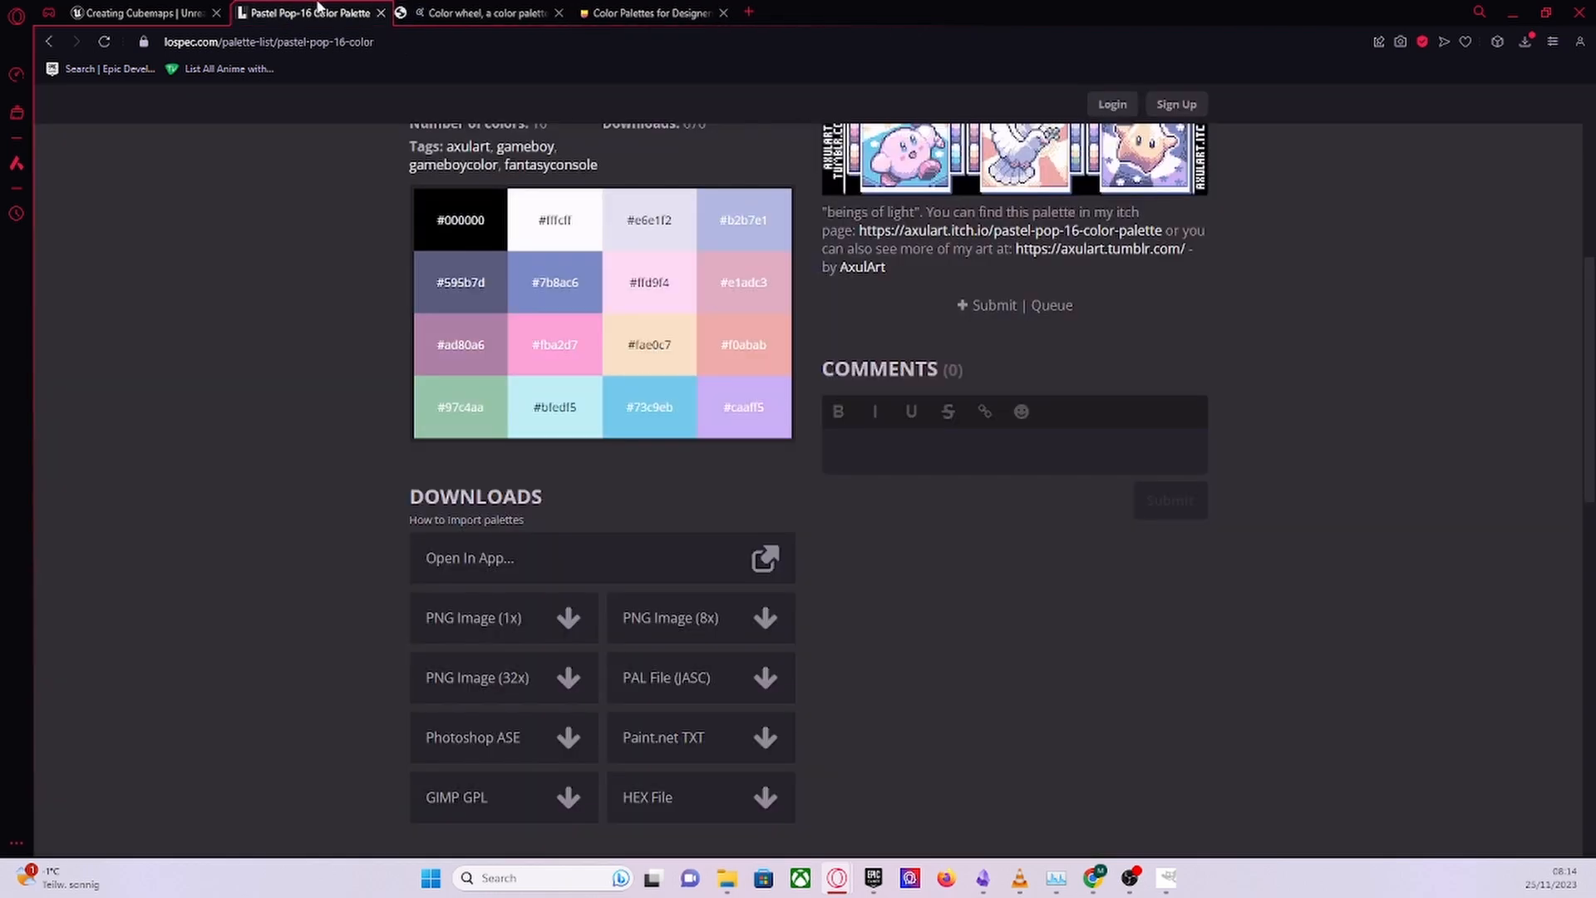
# - Download the Pastel Pop-16 Color palette in GIMP GPL format
pyautogui.scroll(-1, 450, 614)
pyautogui.scroll(-1, 450, 614)
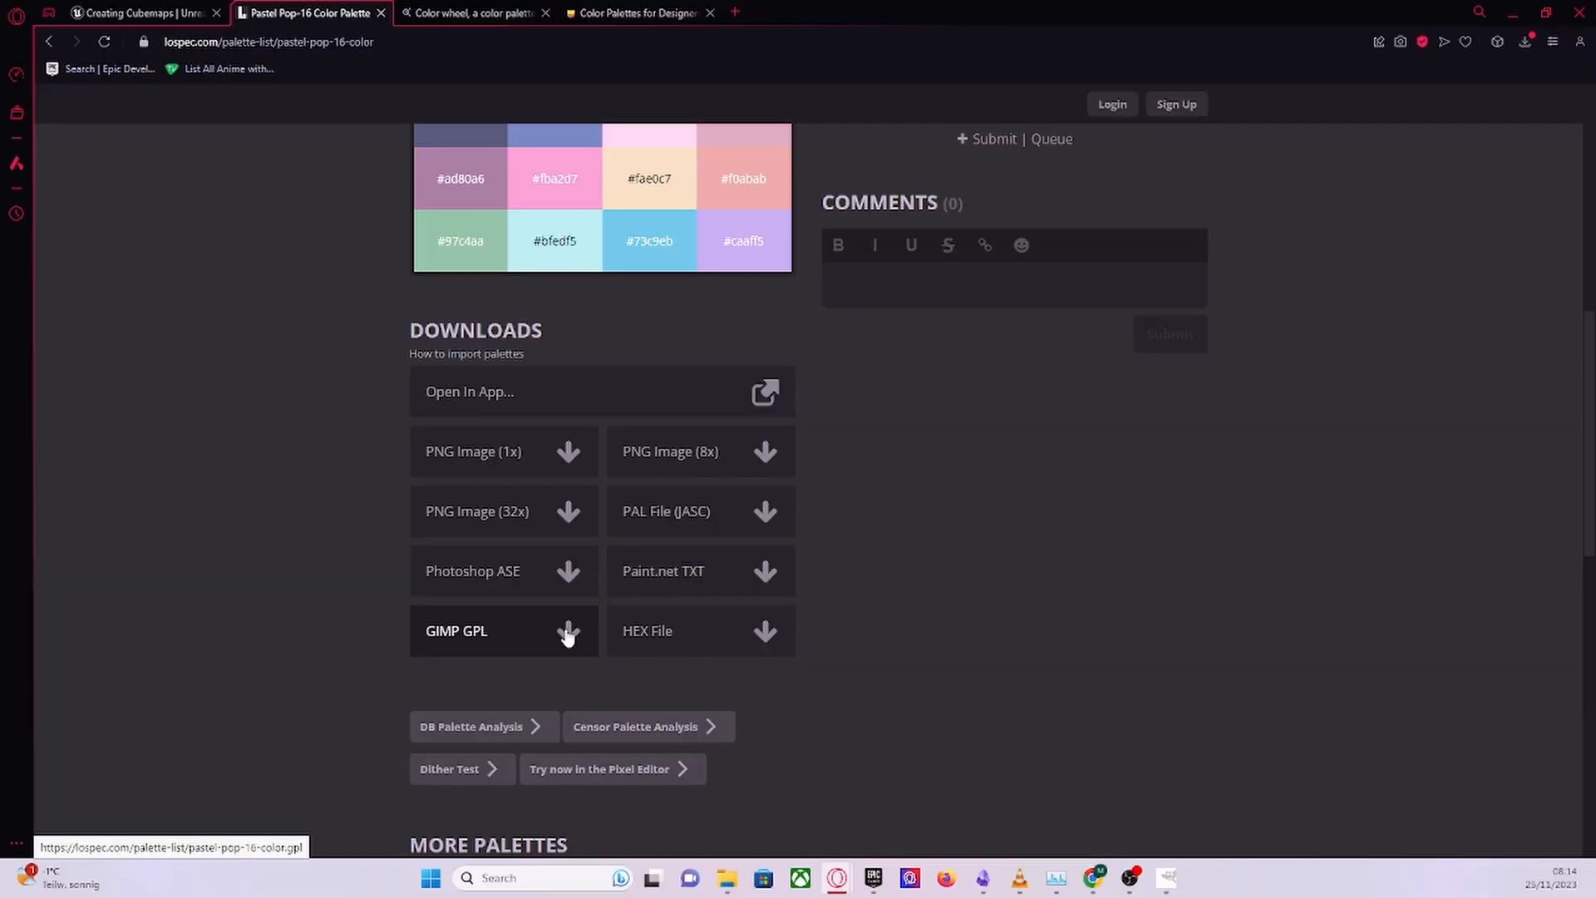
pyautogui.click(565, 630)
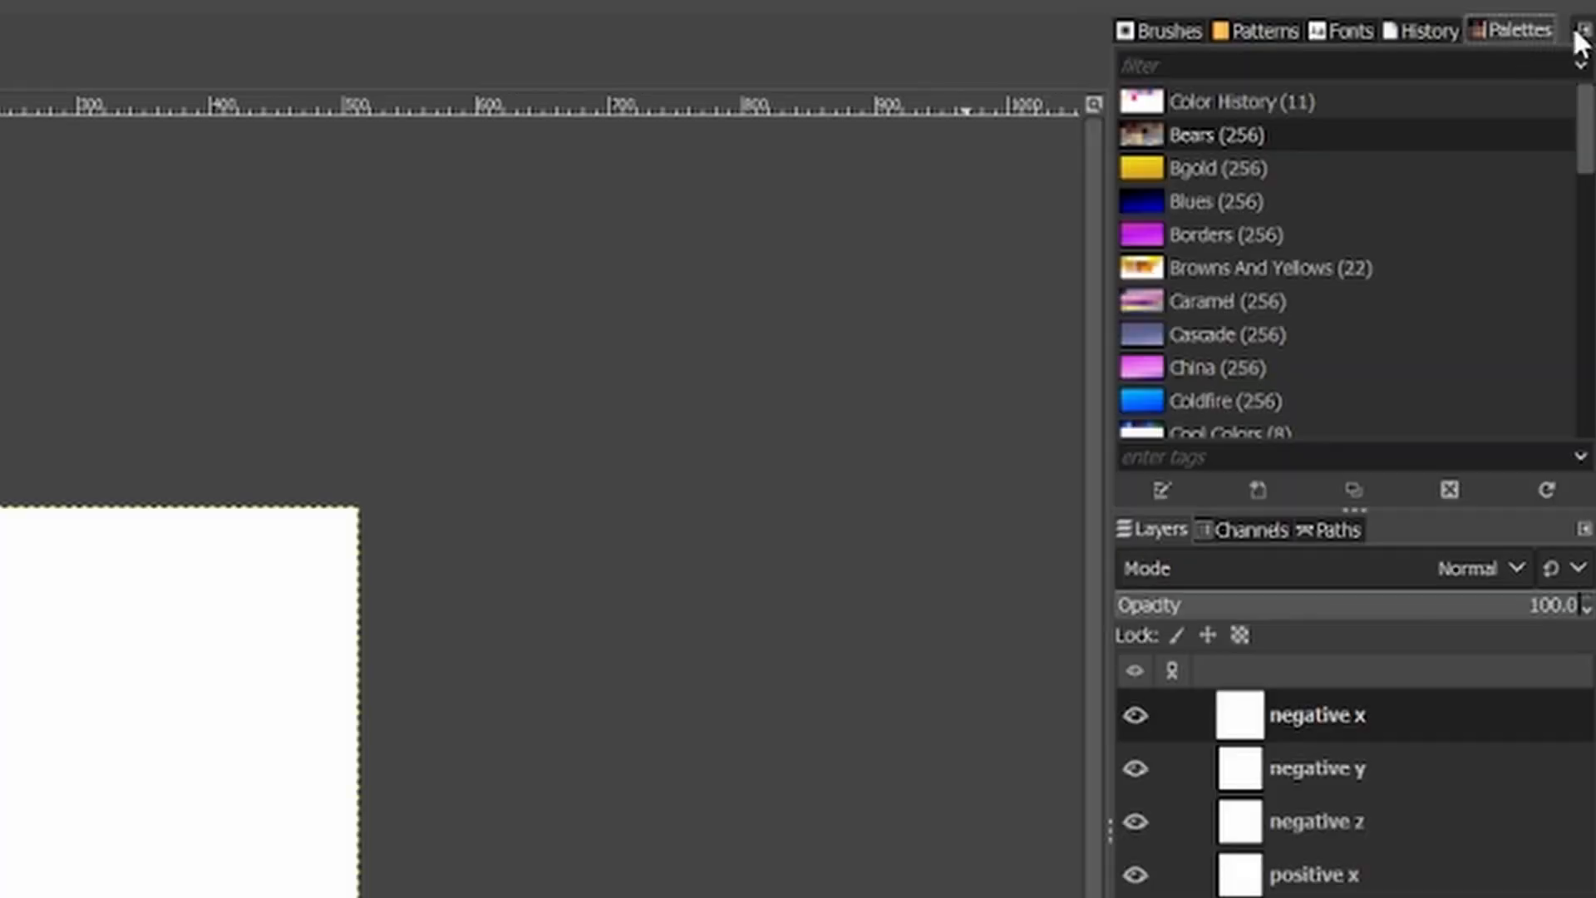
# - Switch to GIMP and add a Palettes tab to the dock above the layers
pyautogui.click(1581, 33)
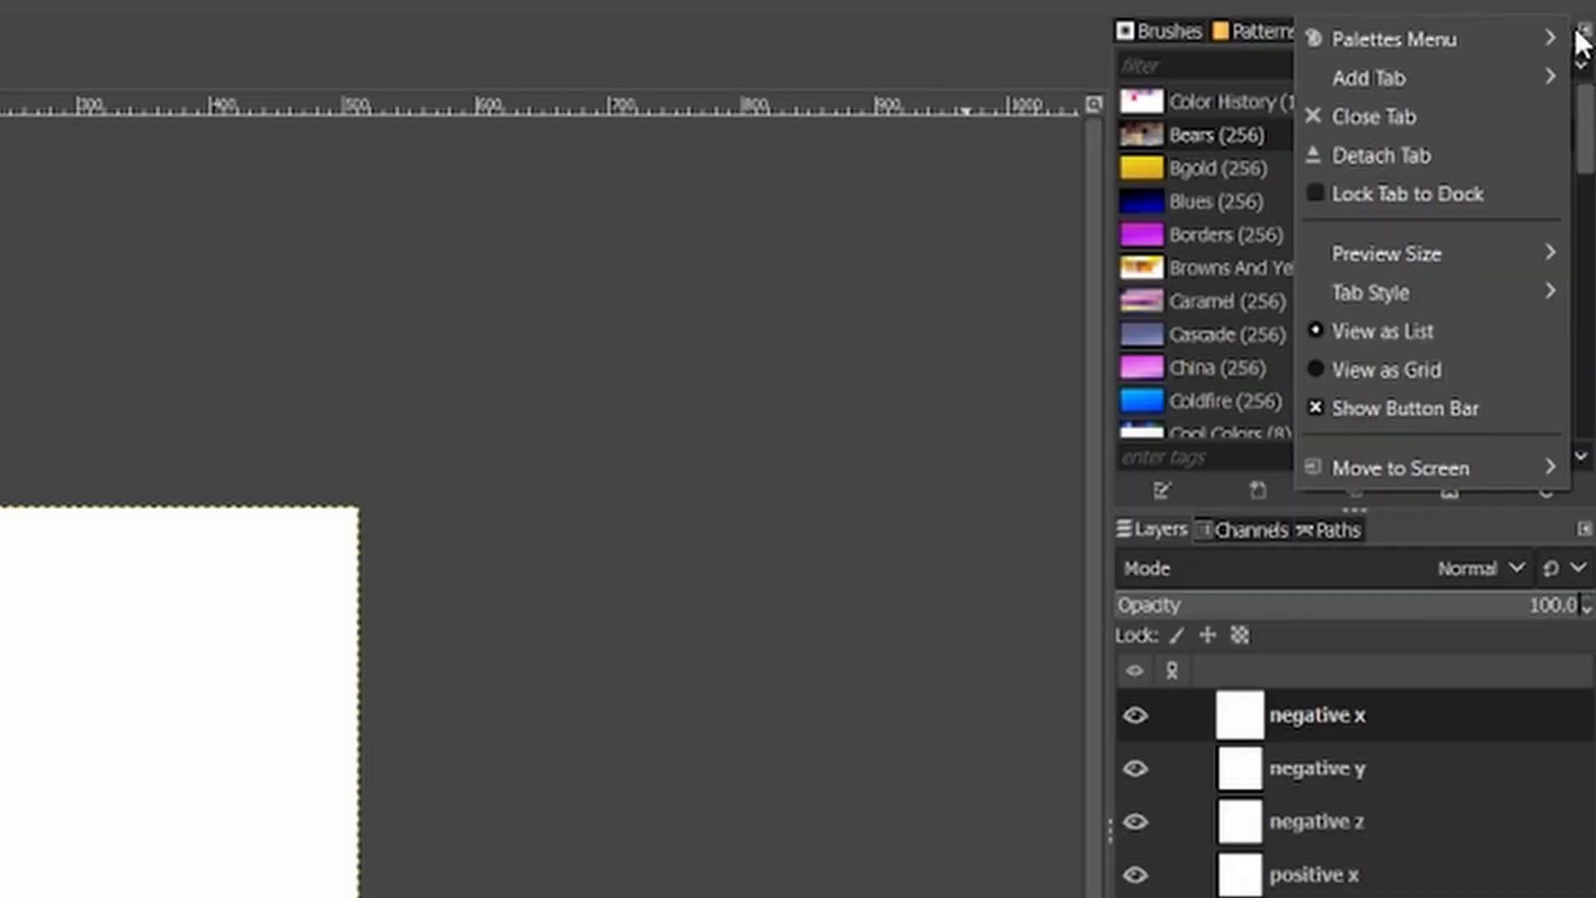
pyautogui.moveTo(1423, 87)
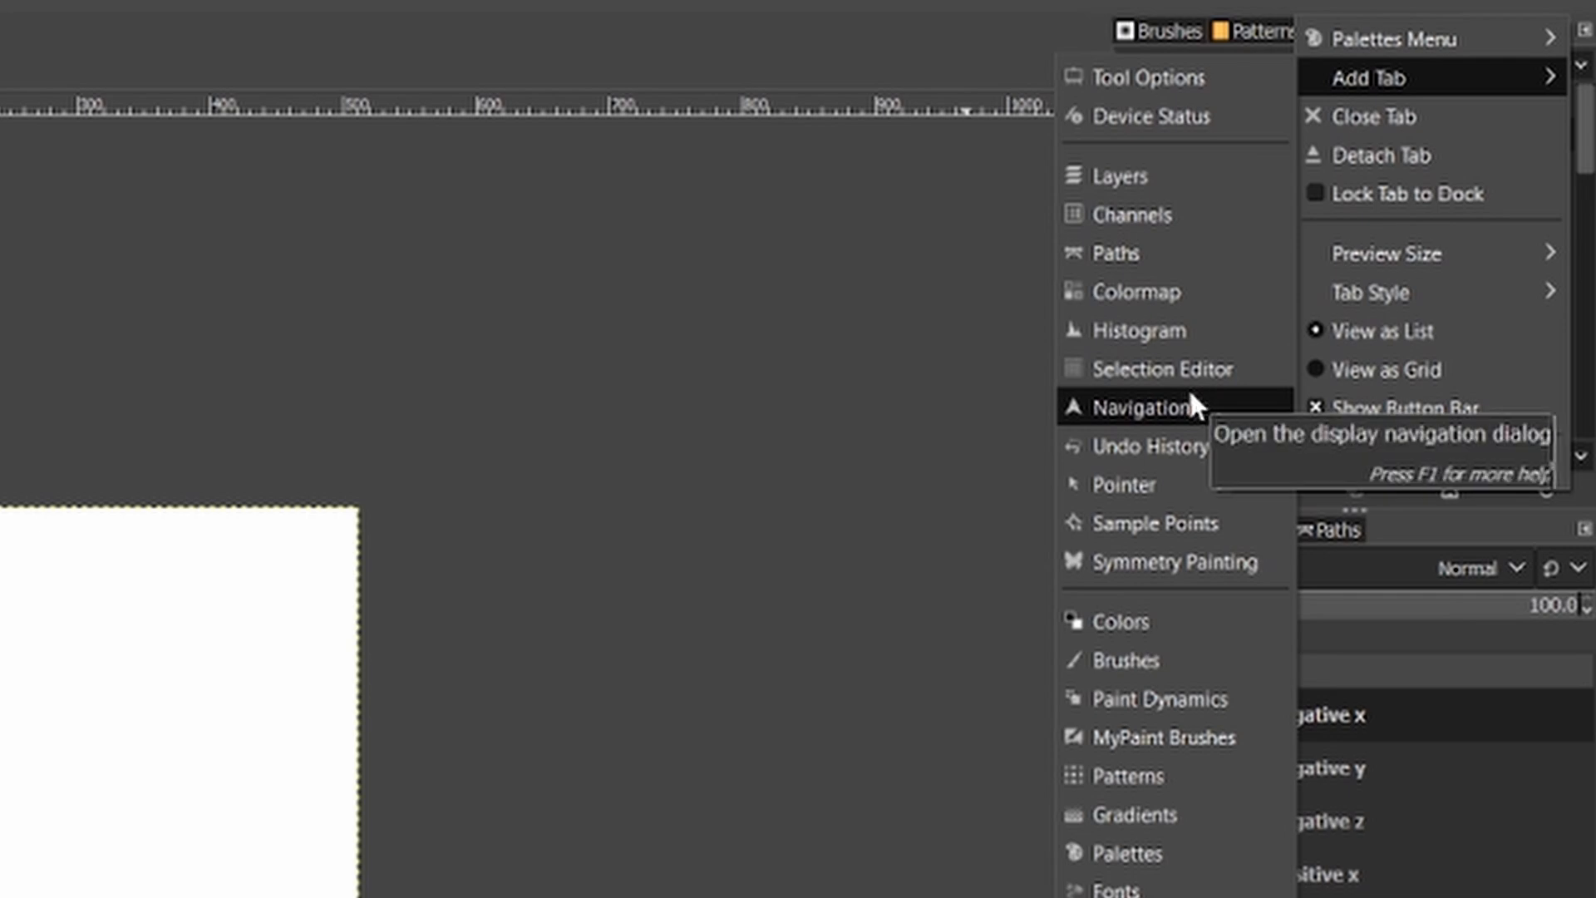
pyautogui.click(1134, 851)
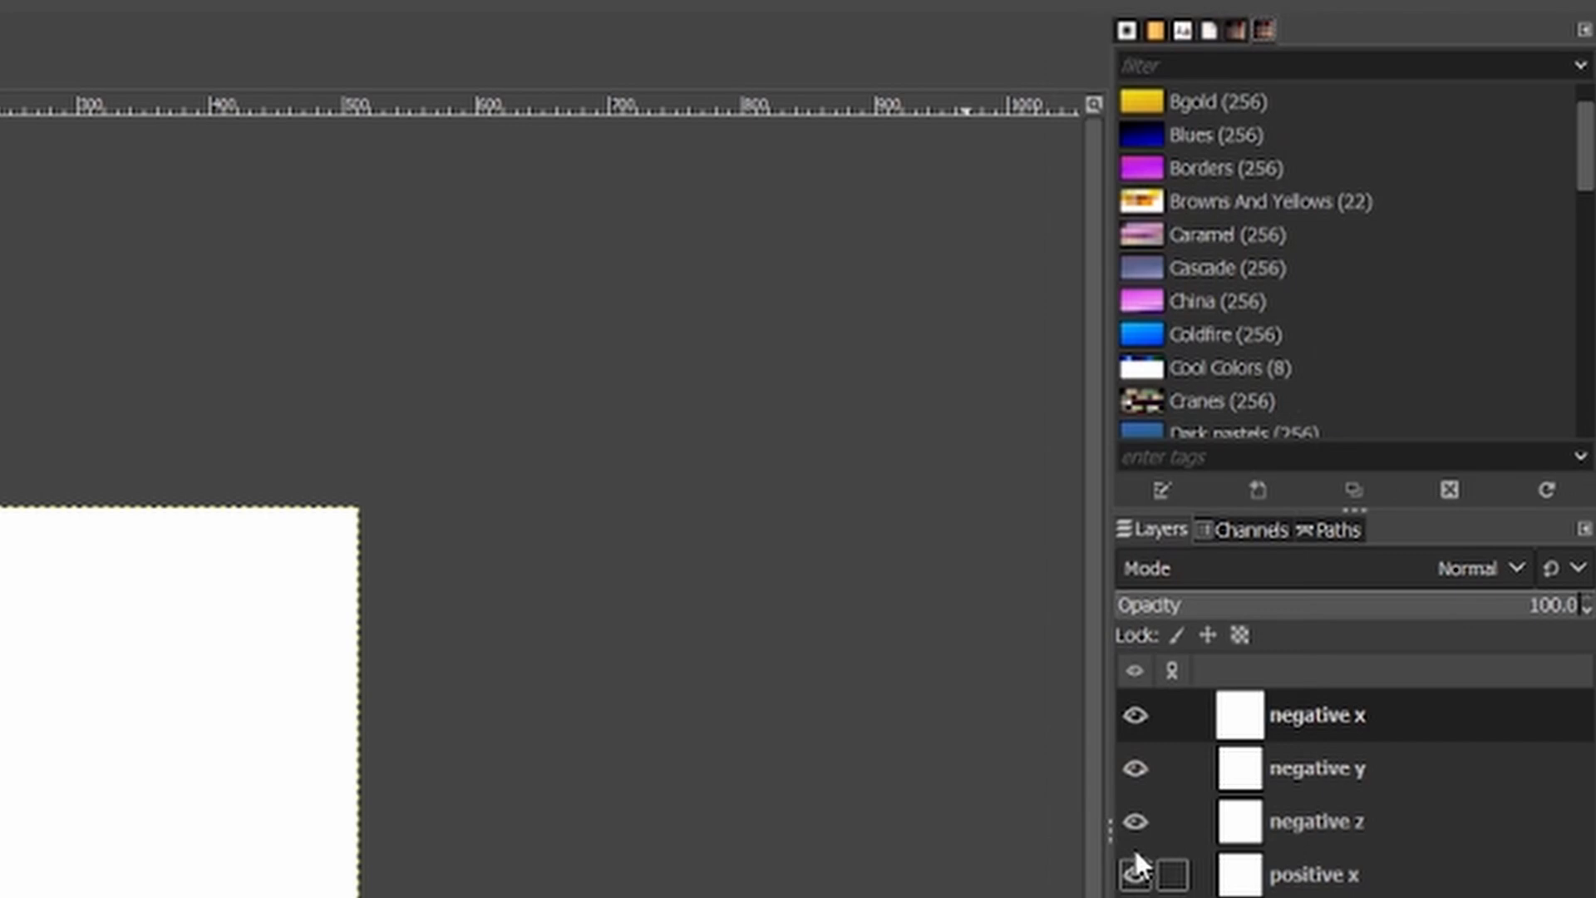
# - Import the palette file pastel-pop-16-color.gpl as a new GIMP palette
pyautogui.rightClick(1183, 140)
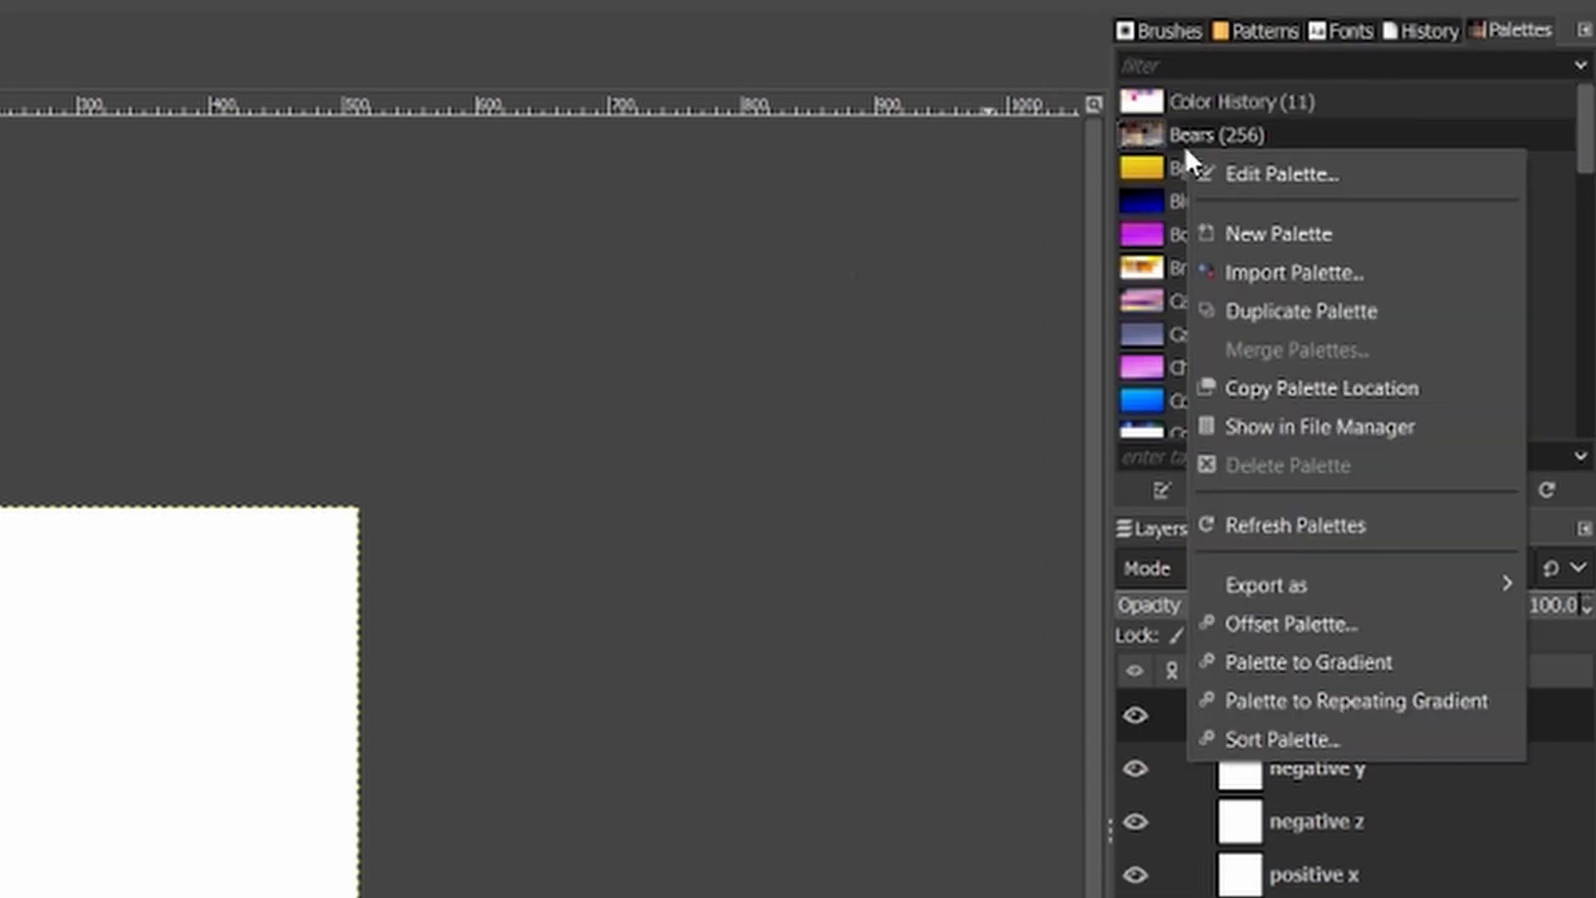
pyautogui.click(1256, 271)
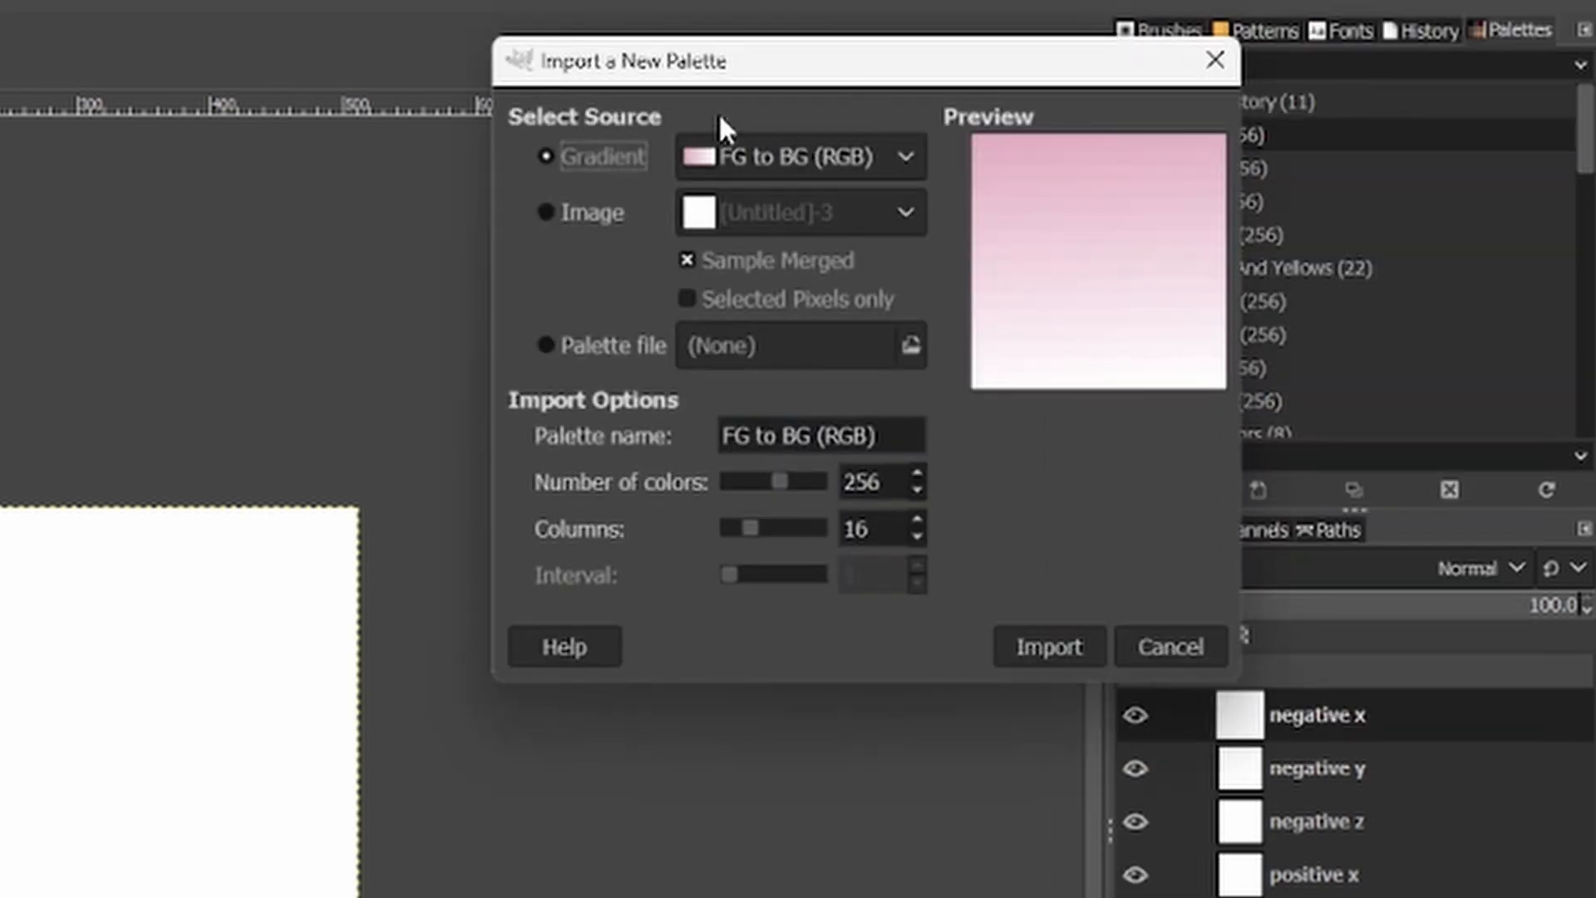
pyautogui.moveTo(772, 61); pyautogui.dragTo(347, 315)
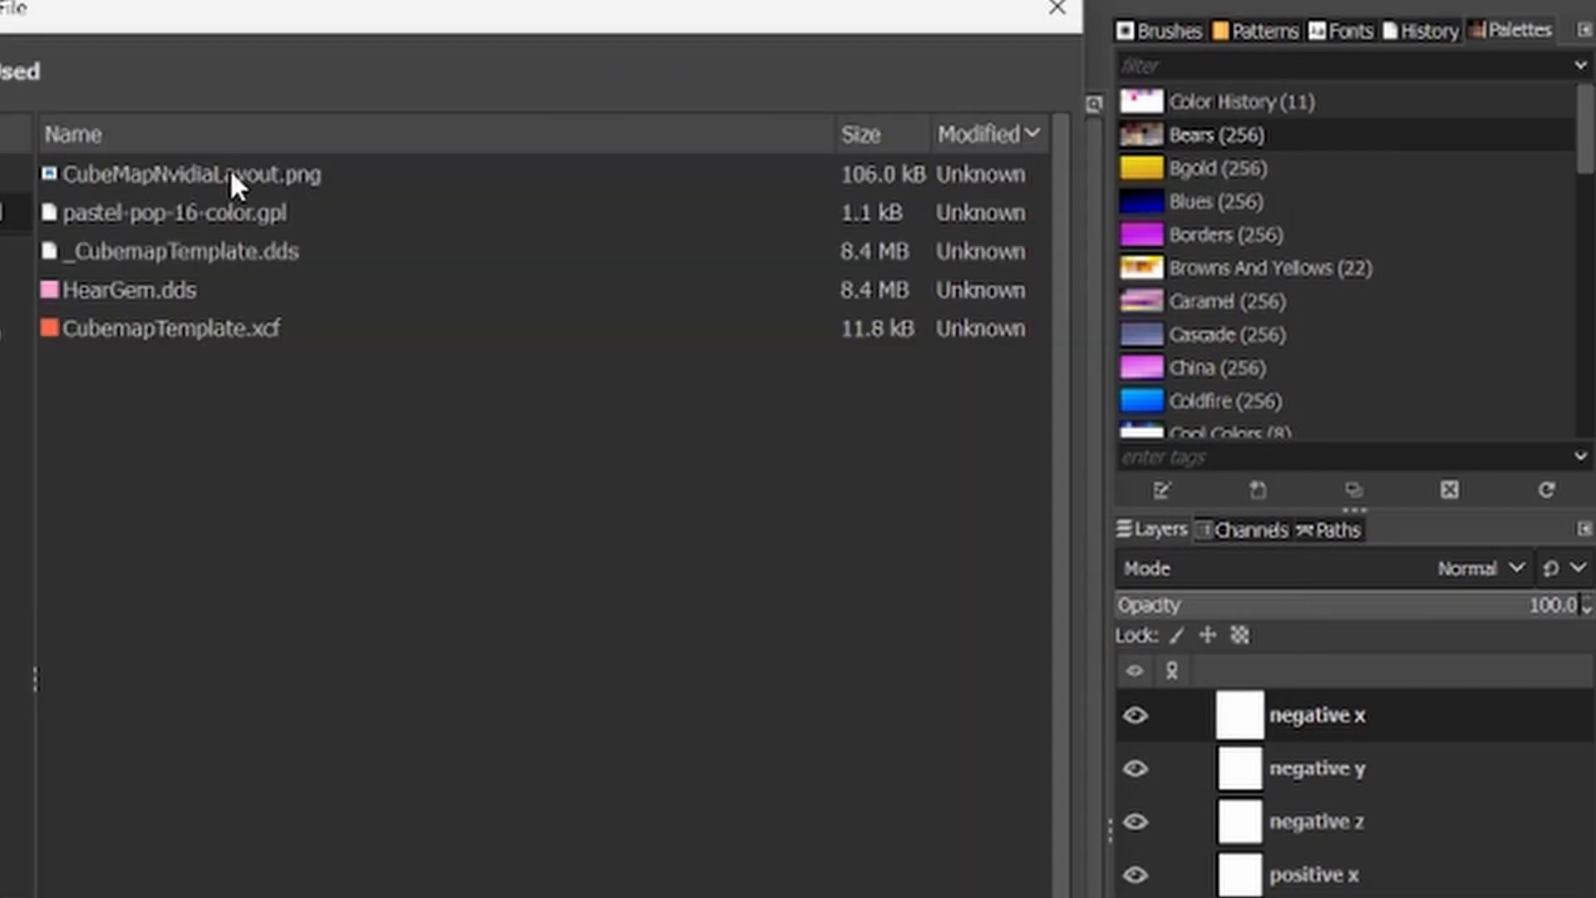
pyautogui.doubleClick(163, 217)
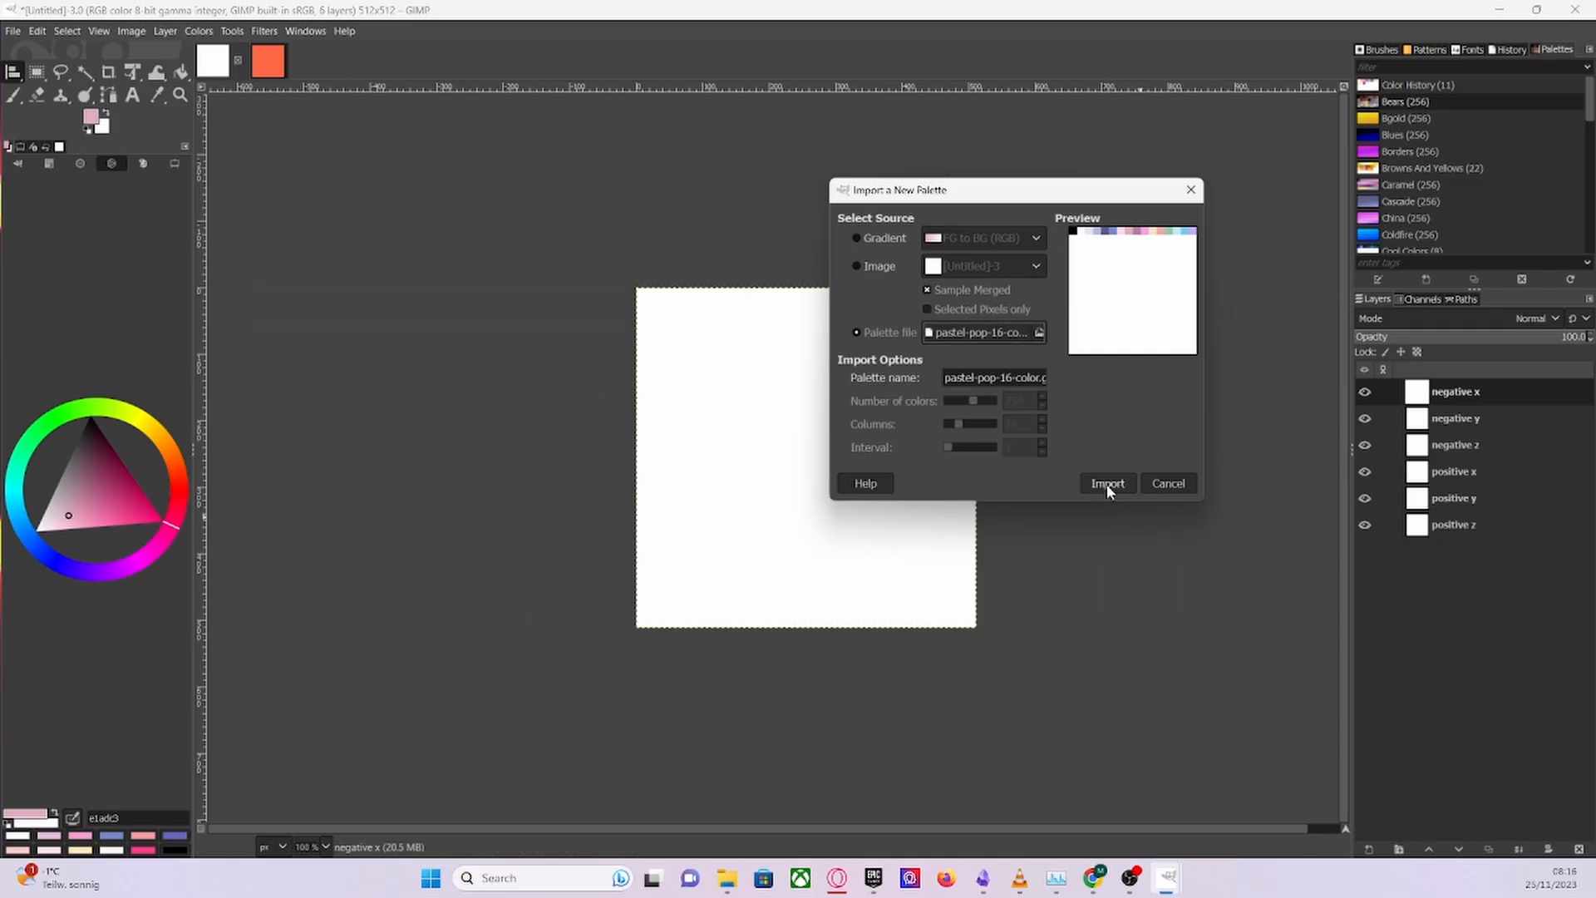
pyautogui.click(1107, 486)
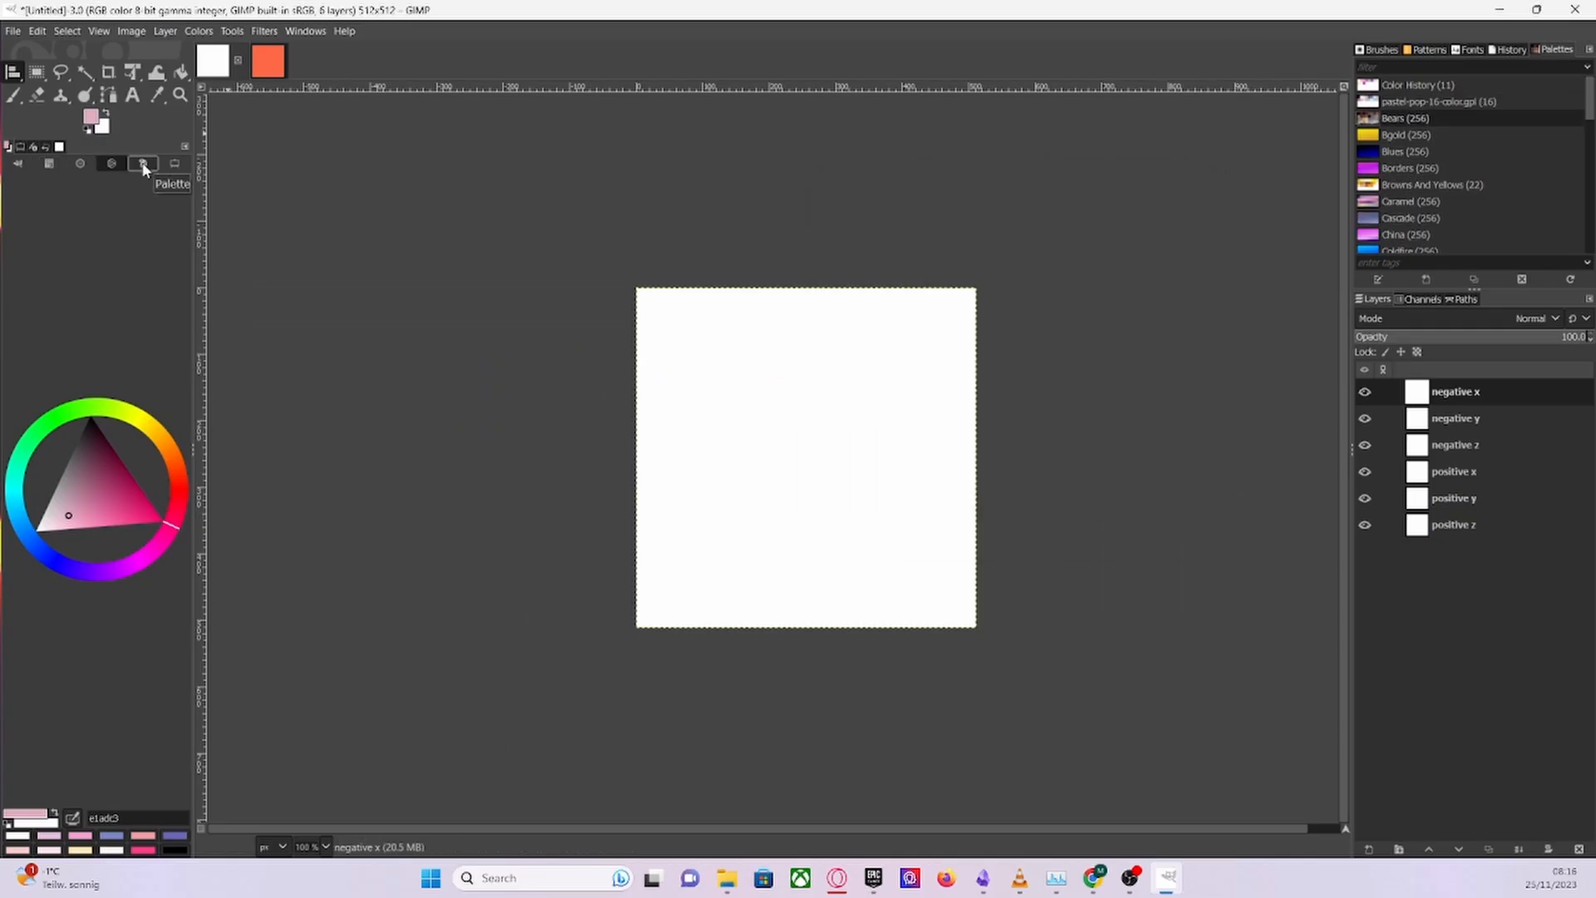
# - Add a Colors tab to the toolbox dock, set its colour selector to Palette and make pastel-pop-16-color.gpl the active palette
pyautogui.click(181, 147)
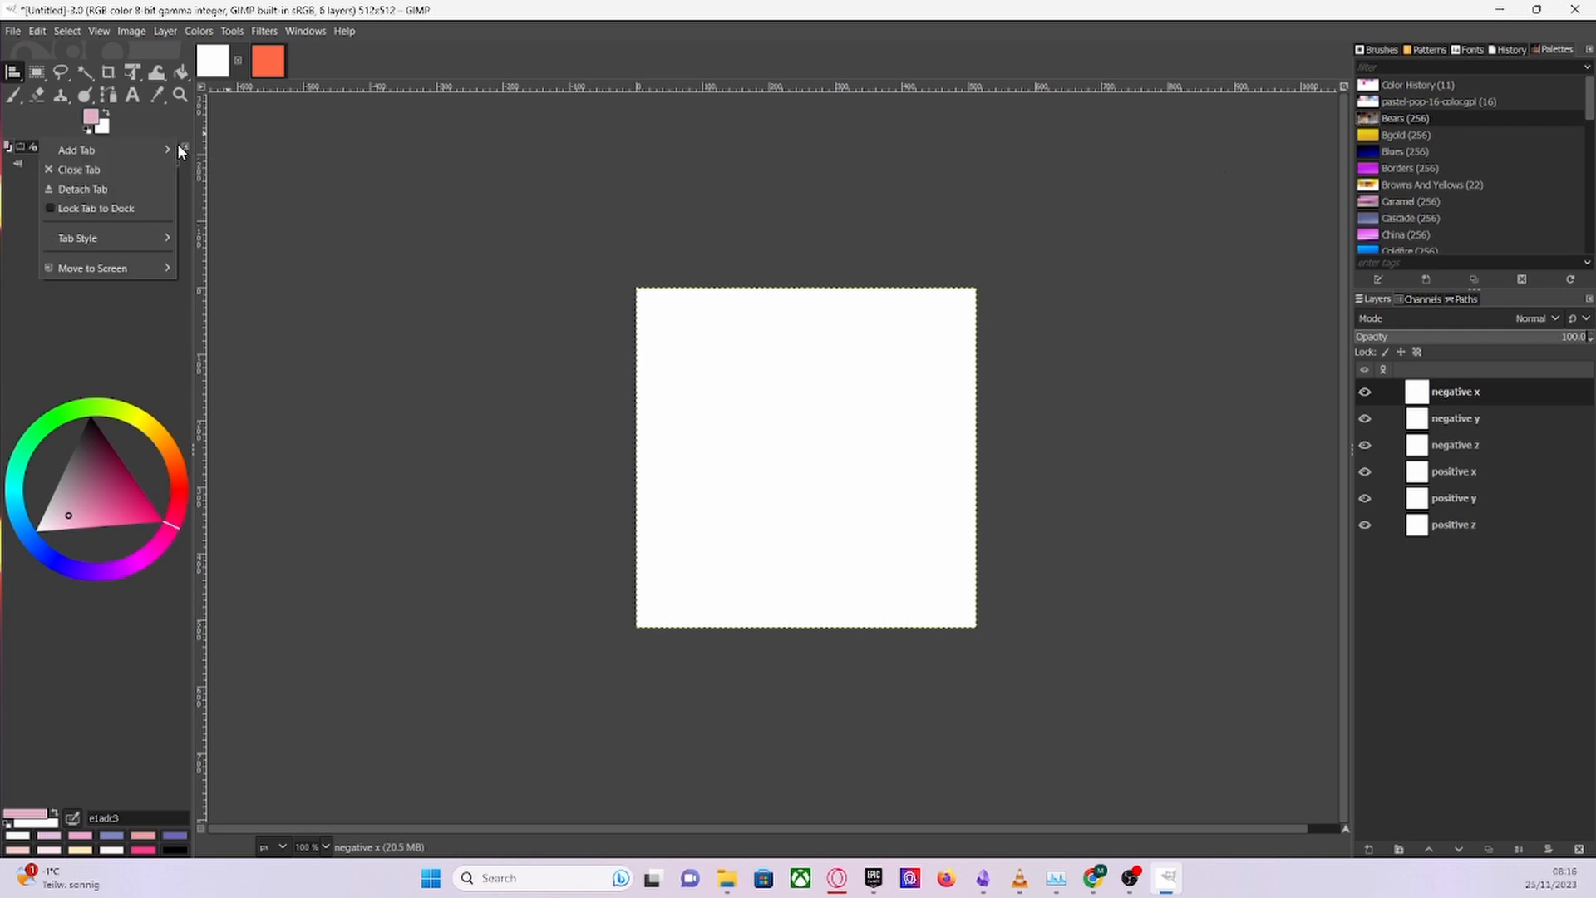
pyautogui.moveTo(102, 157)
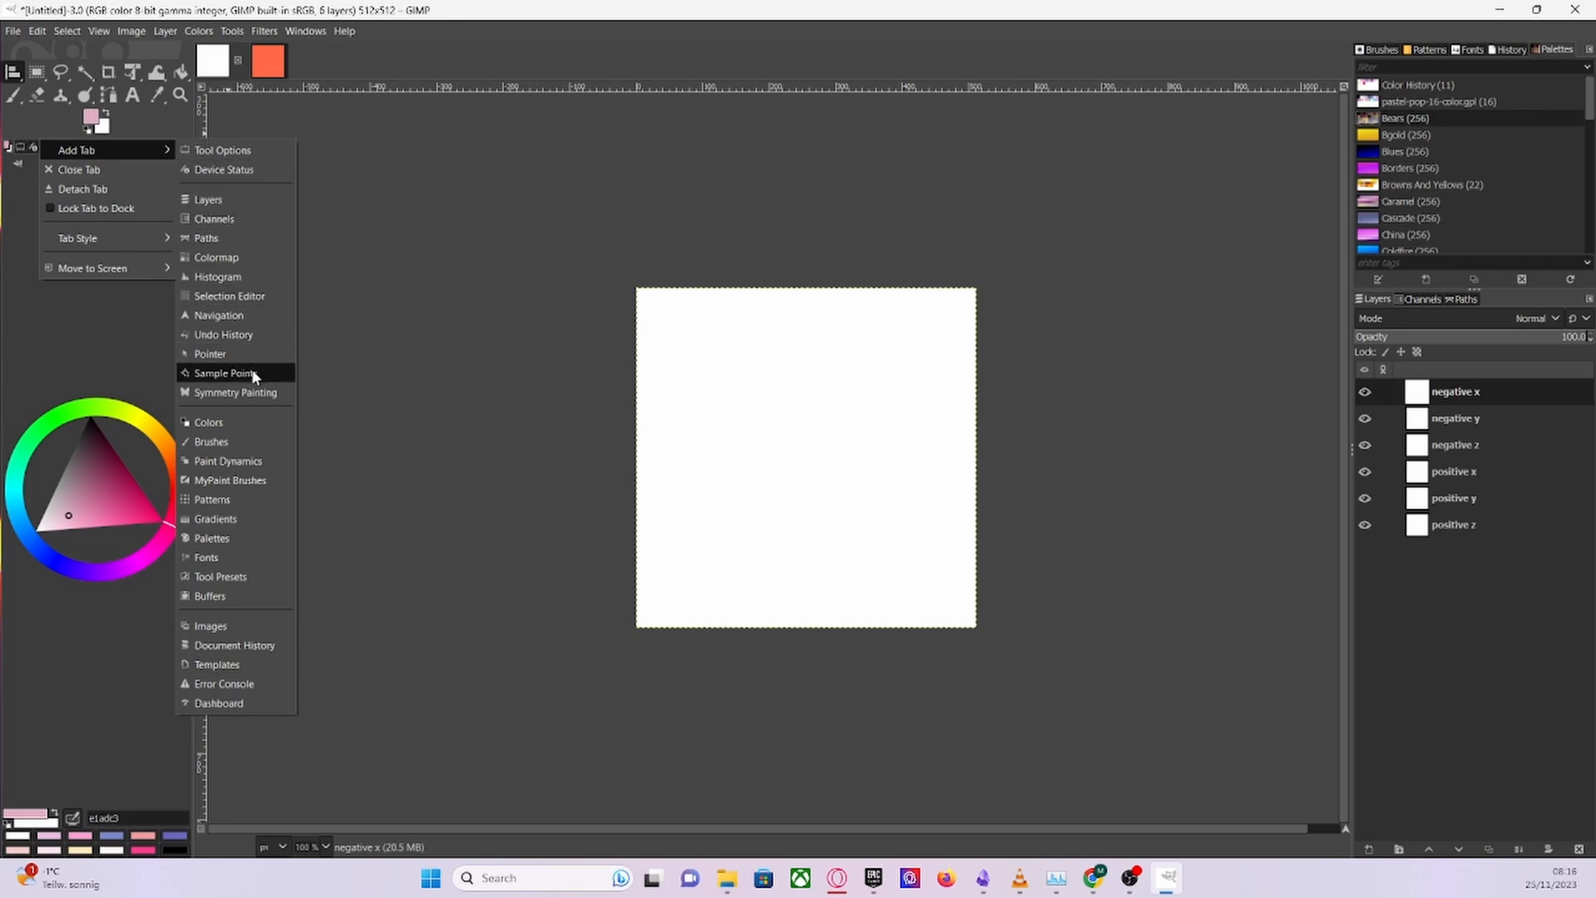
pyautogui.click(207, 421)
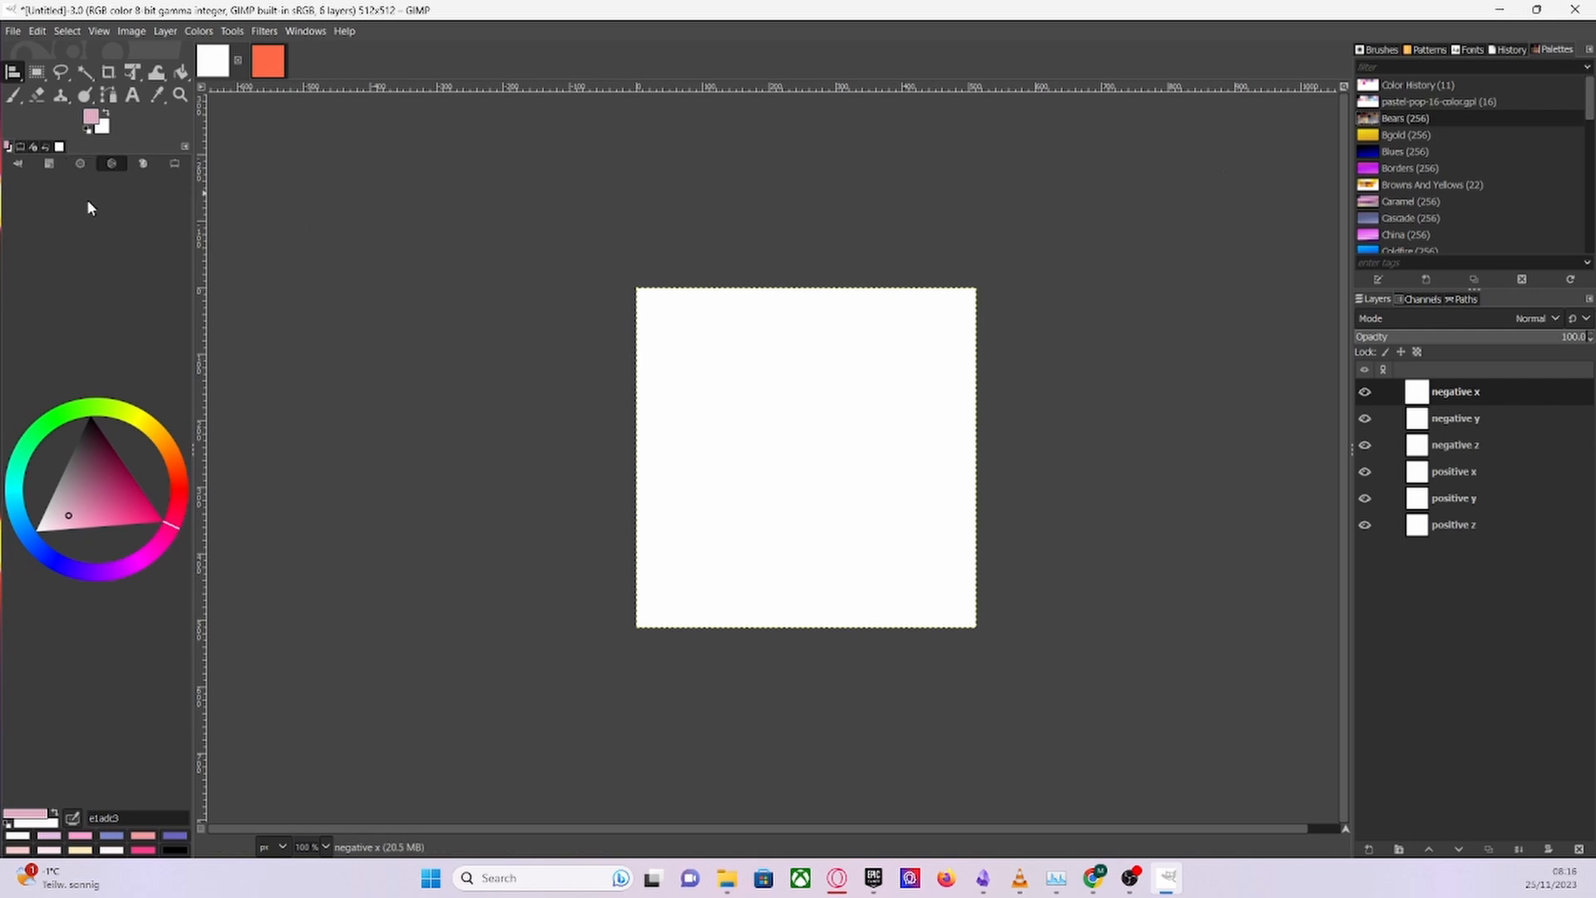
pyautogui.click(142, 163)
pyautogui.click(1396, 103)
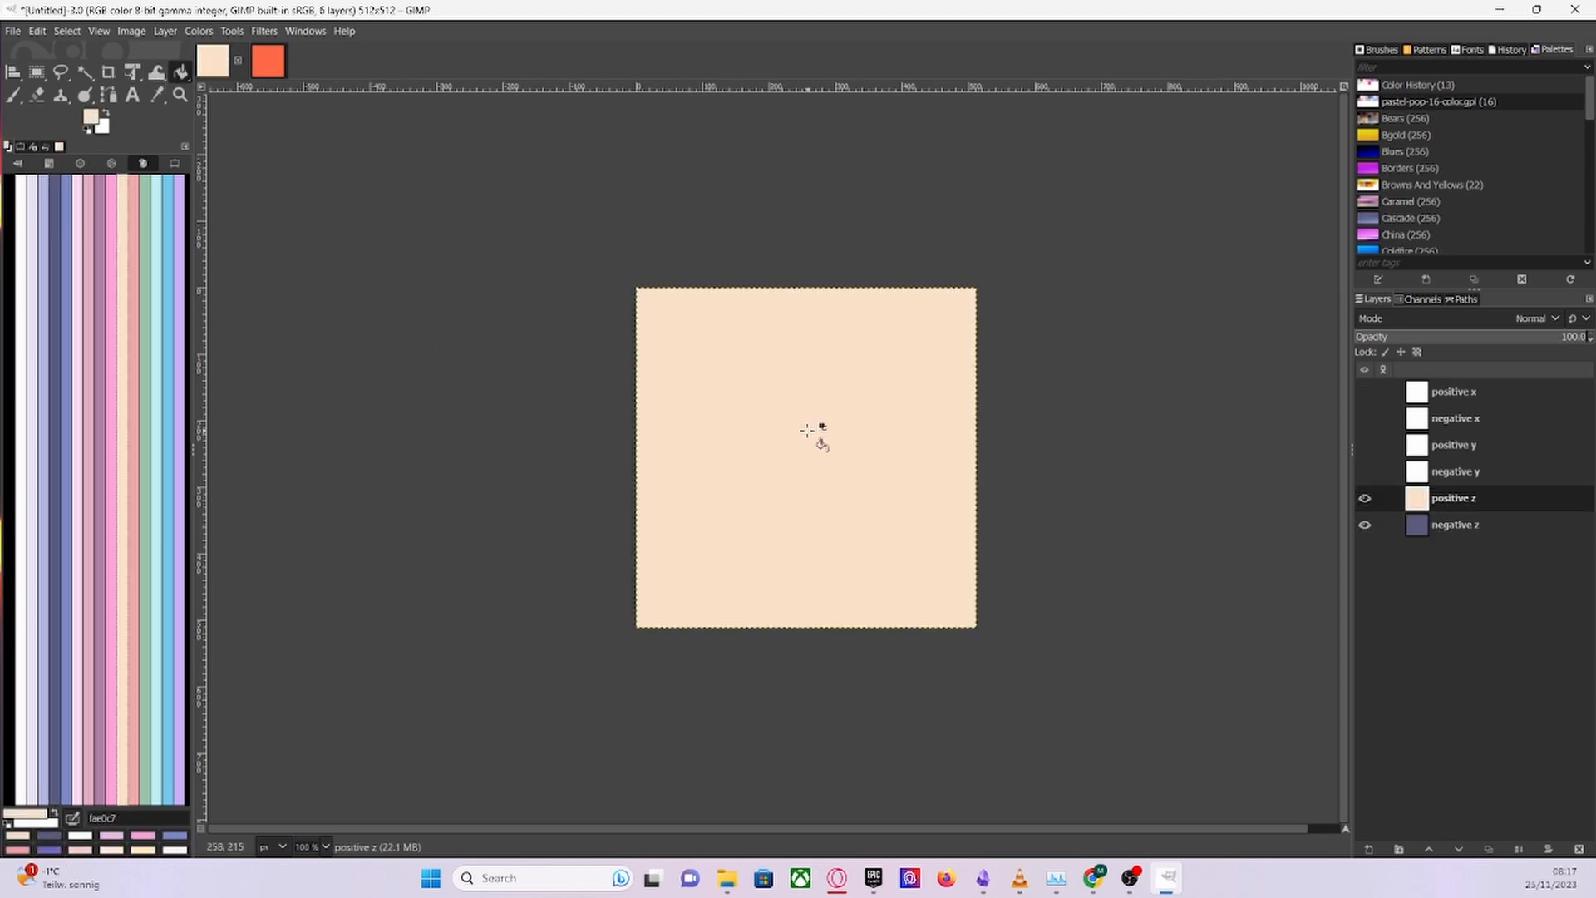
# - Show and select the negative y layer, and turn on the visibility of the positive x layer
pyautogui.click(1364, 471)
pyautogui.click(1463, 471)
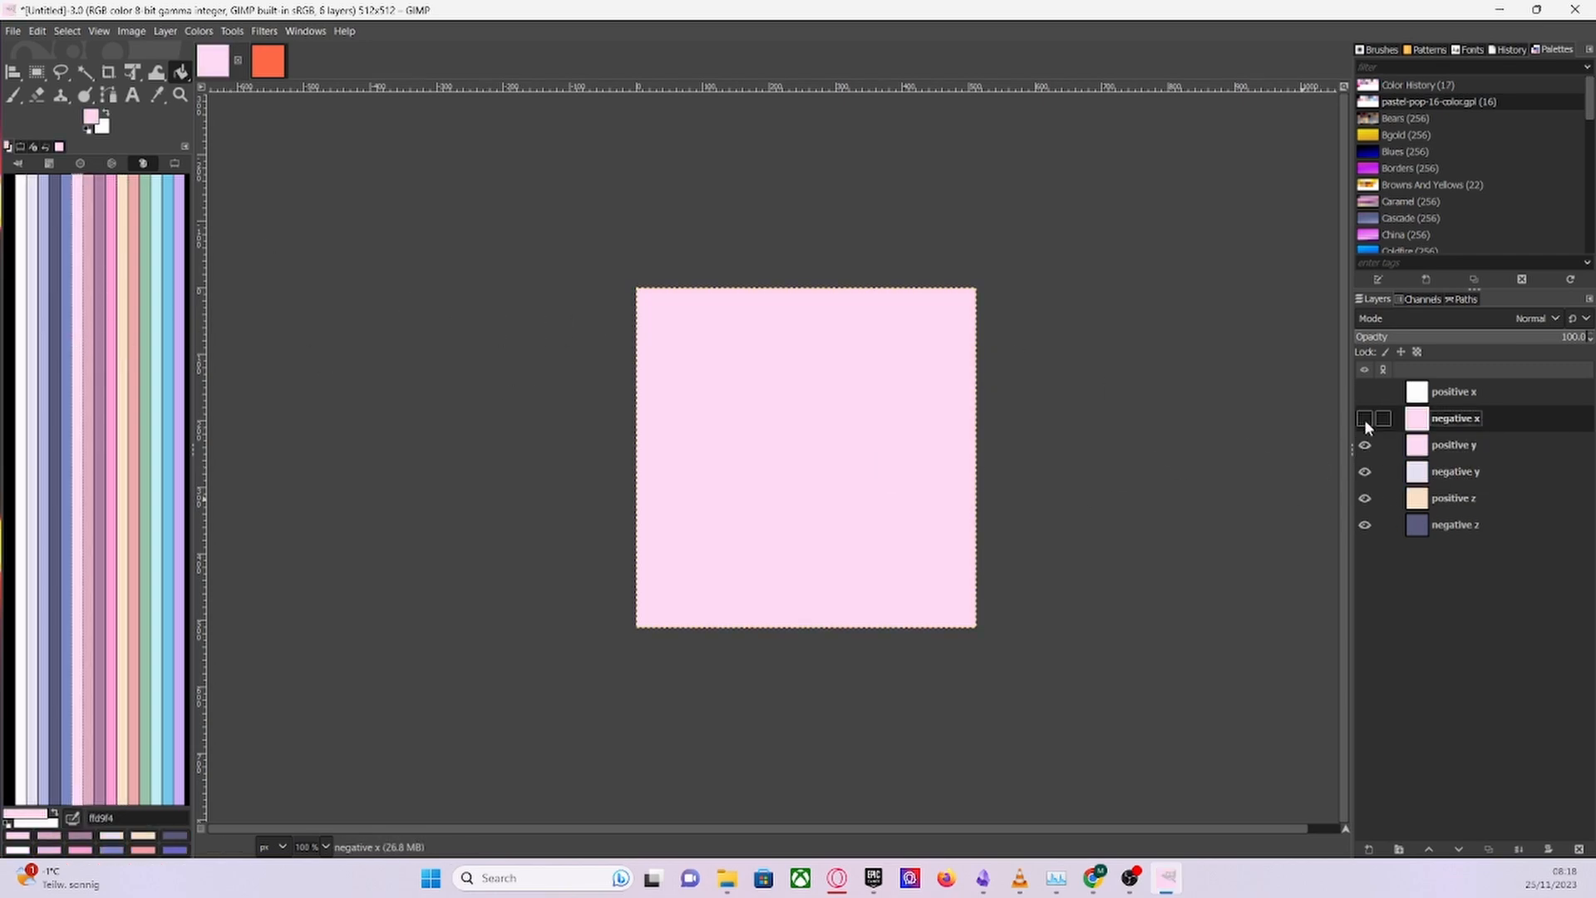
pyautogui.click(1364, 394)
pyautogui.click(1364, 394)
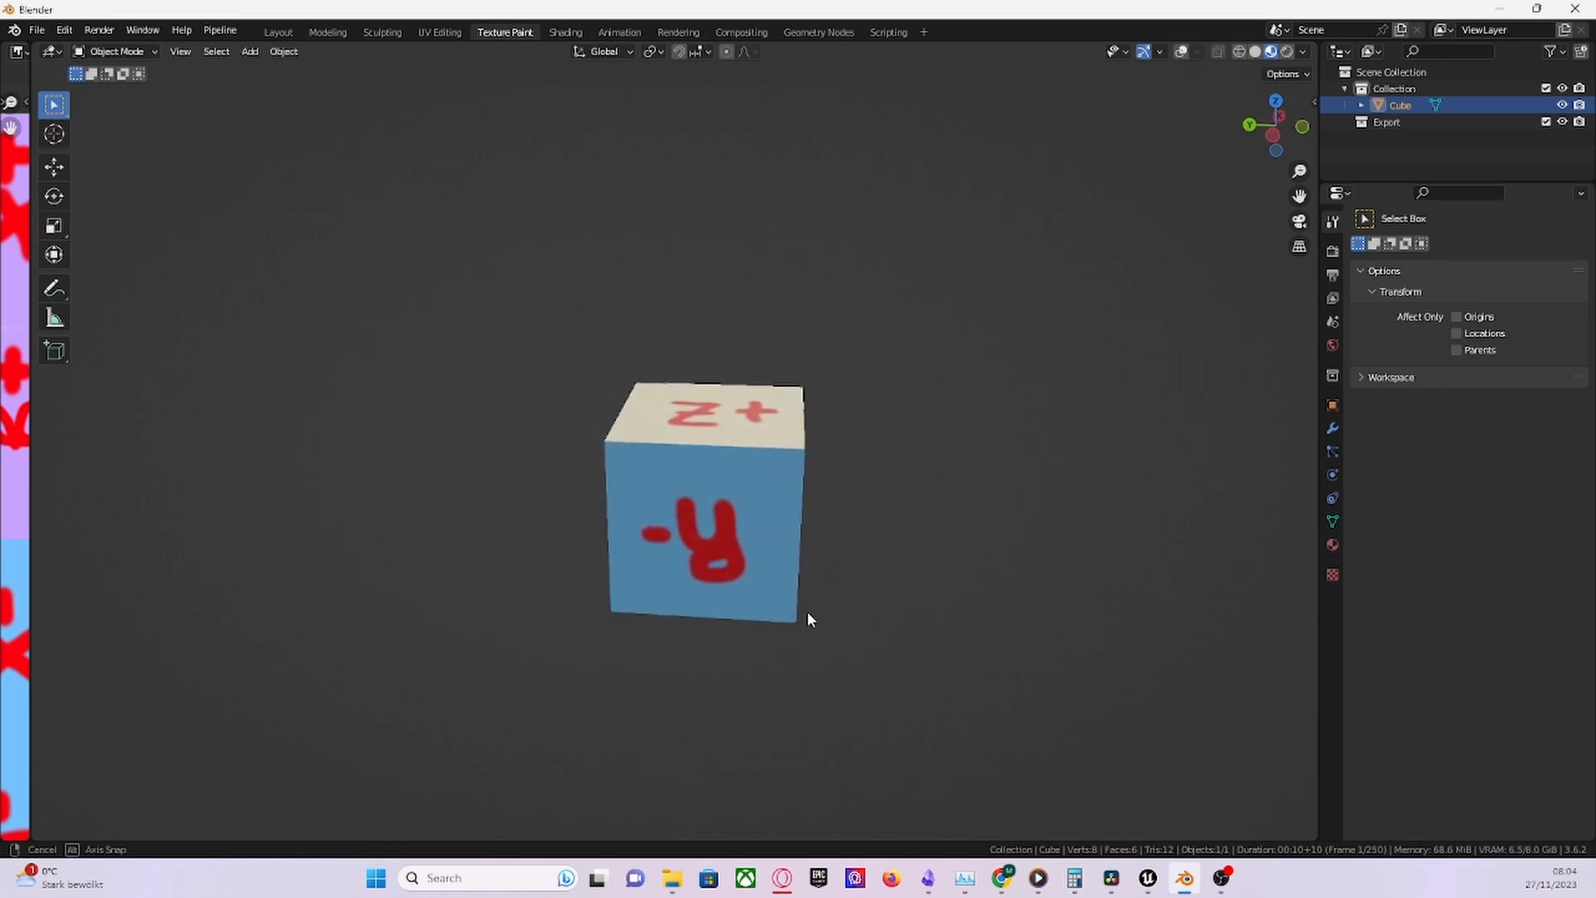
# - Switch to Blender and examine the labelled reference cube from all sides to see which axis each face belongs to
pyautogui.moveTo(806, 619); pyautogui.dragTo(723, 586)
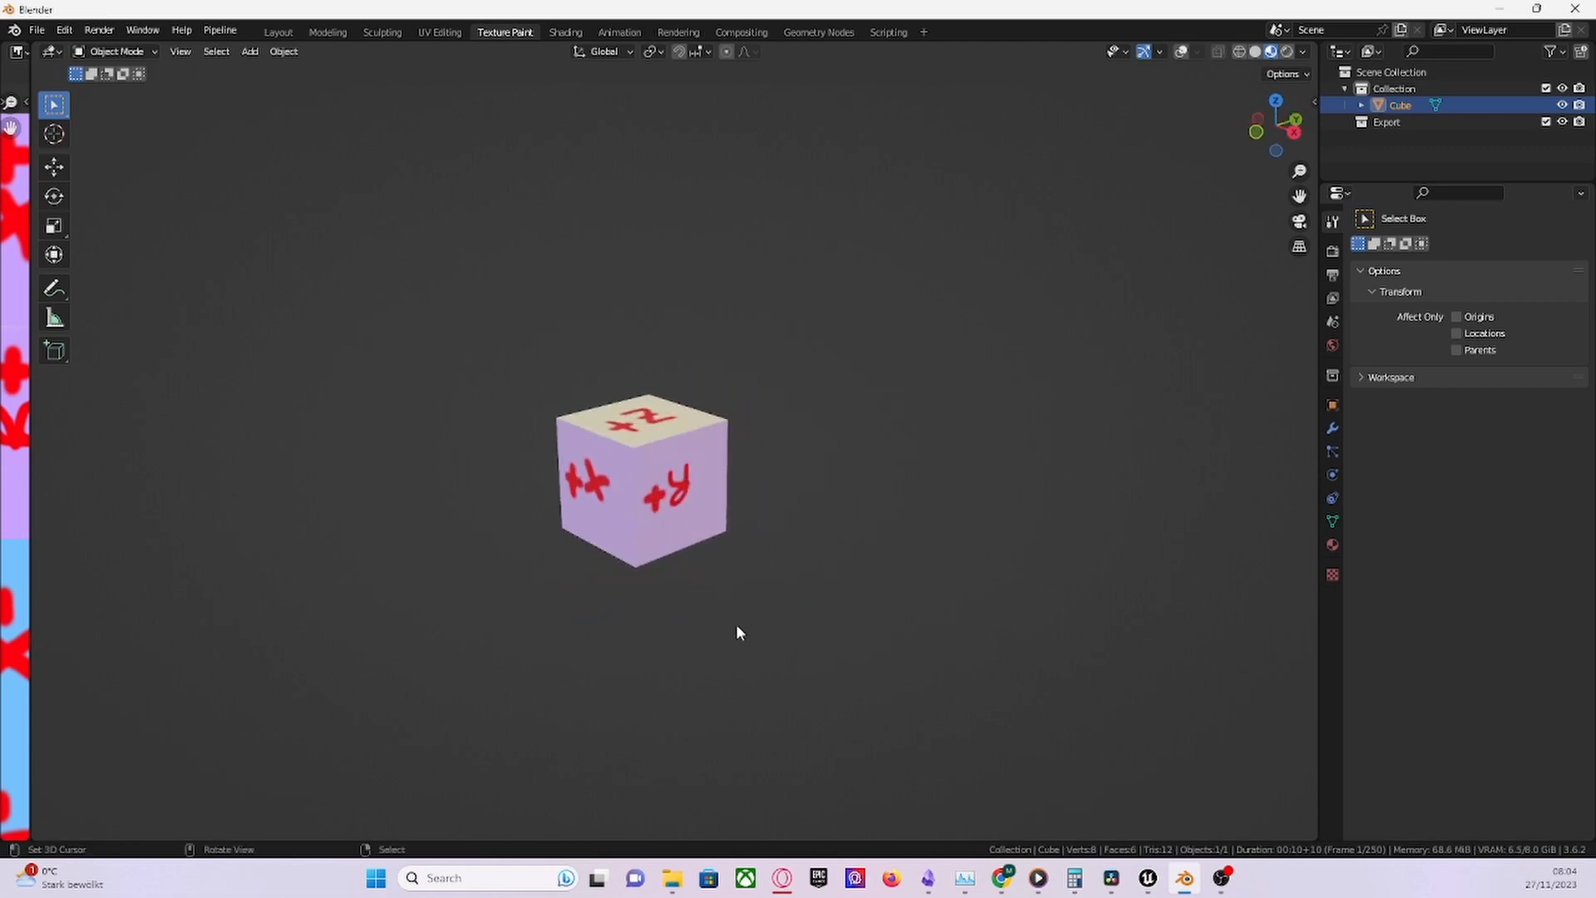
pyautogui.moveTo(690, 655); pyautogui.dragTo(546, 447)
pyautogui.scroll(3, 781, 623)
pyautogui.scroll(-1, 668, 636)
pyautogui.scroll(-3, 723, 540)
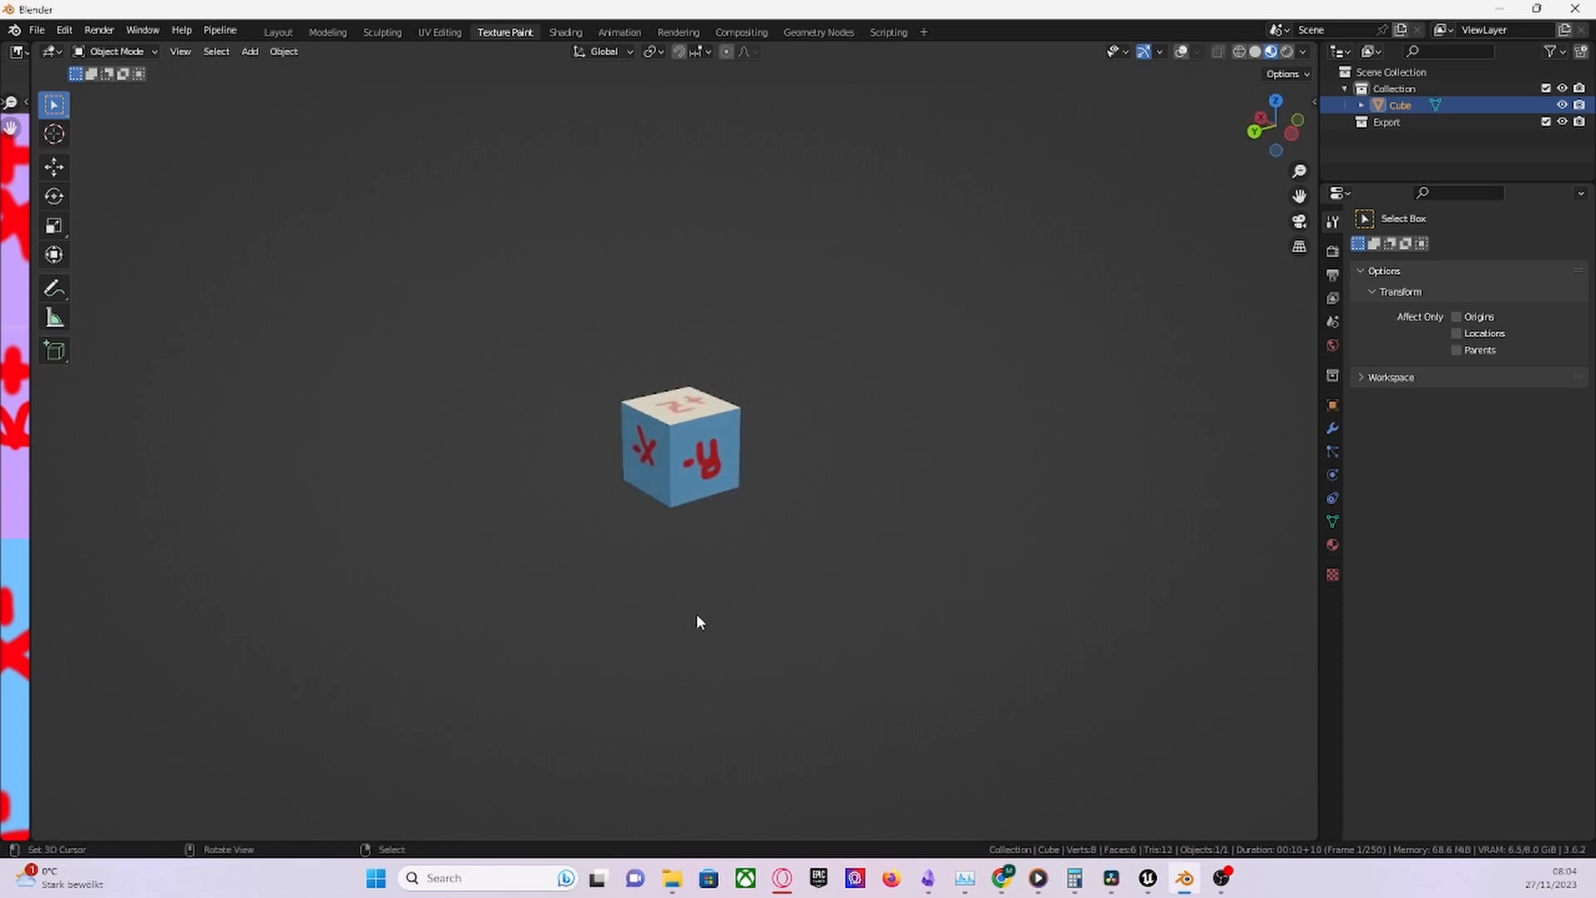
pyautogui.moveTo(720, 630); pyautogui.dragTo(724, 419)
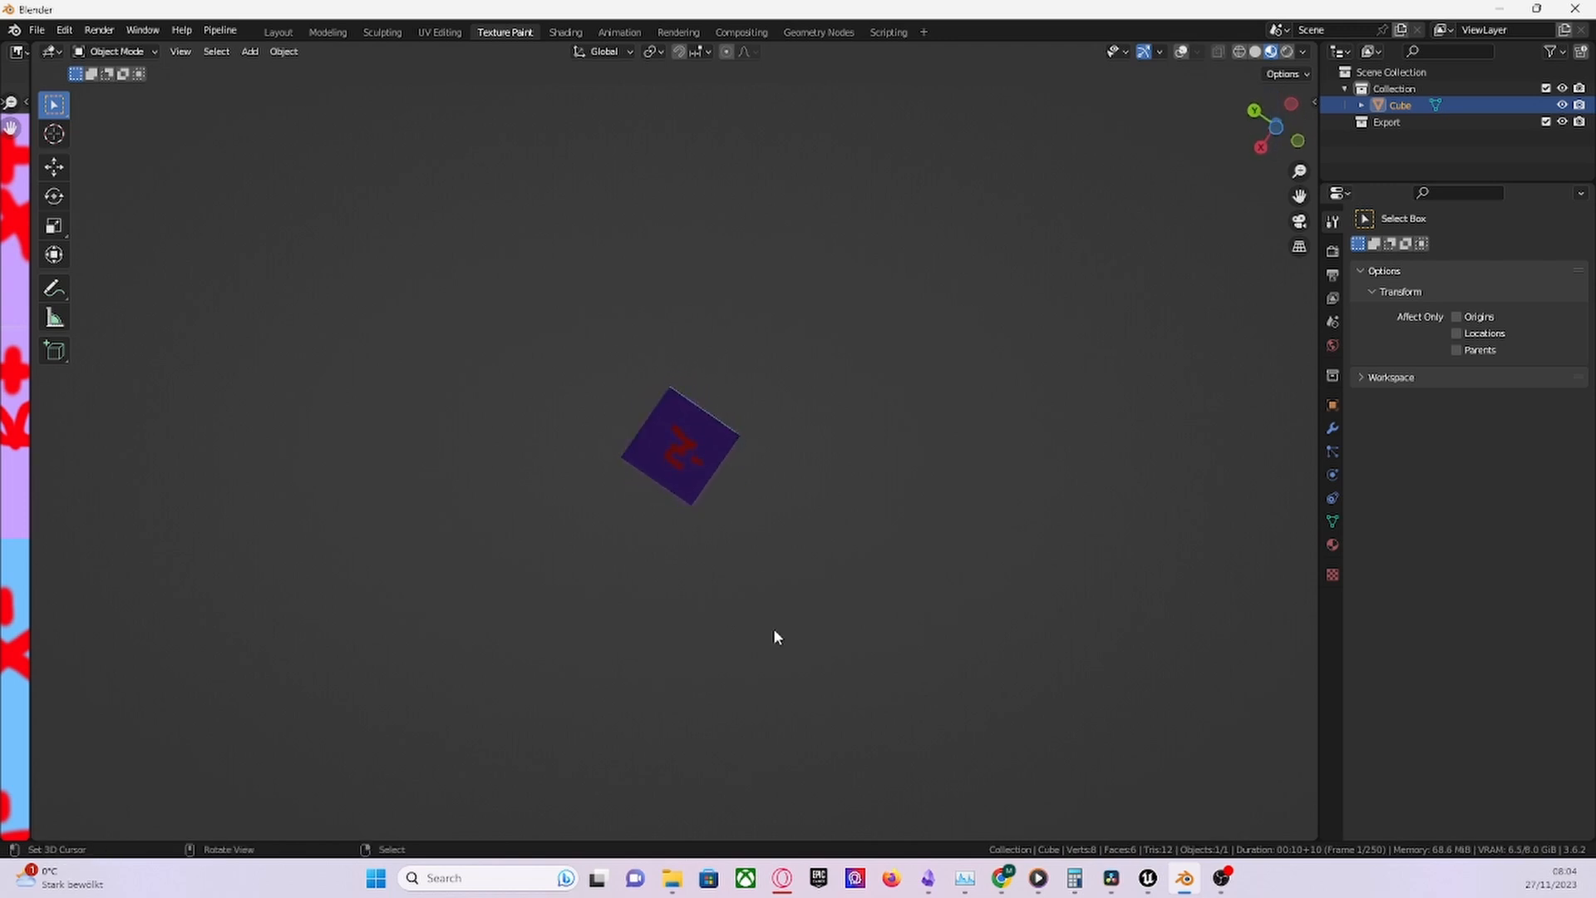
pyautogui.moveTo(765, 285); pyautogui.dragTo(33, 443)
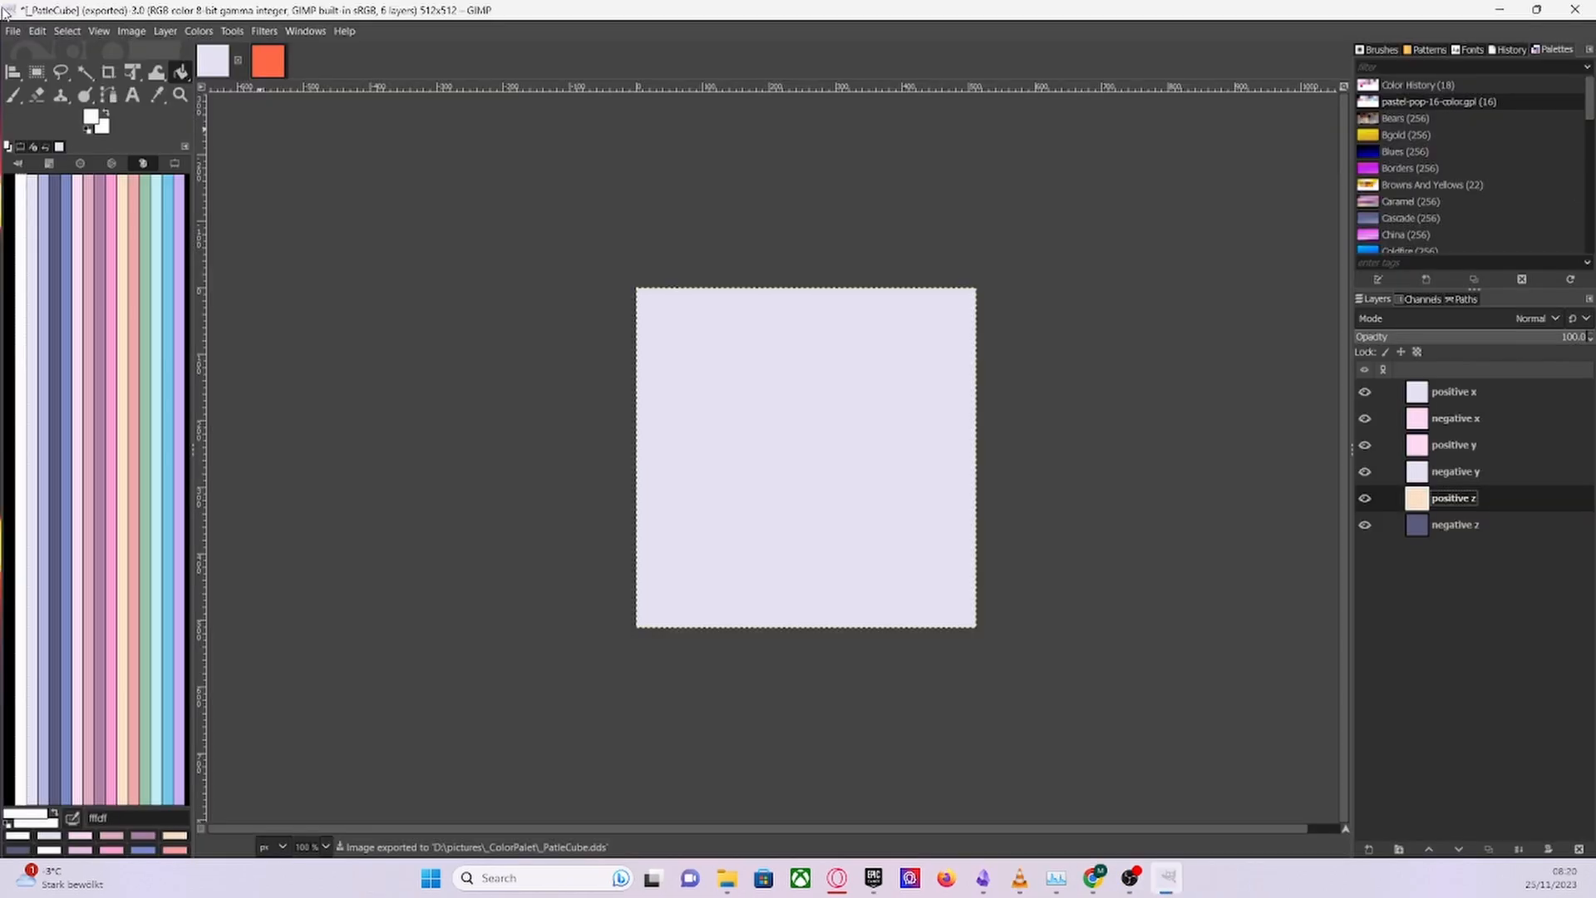
# - Switch back to GIMP and save the layered image as an XCF file under a new name
pyautogui.click(12, 31)
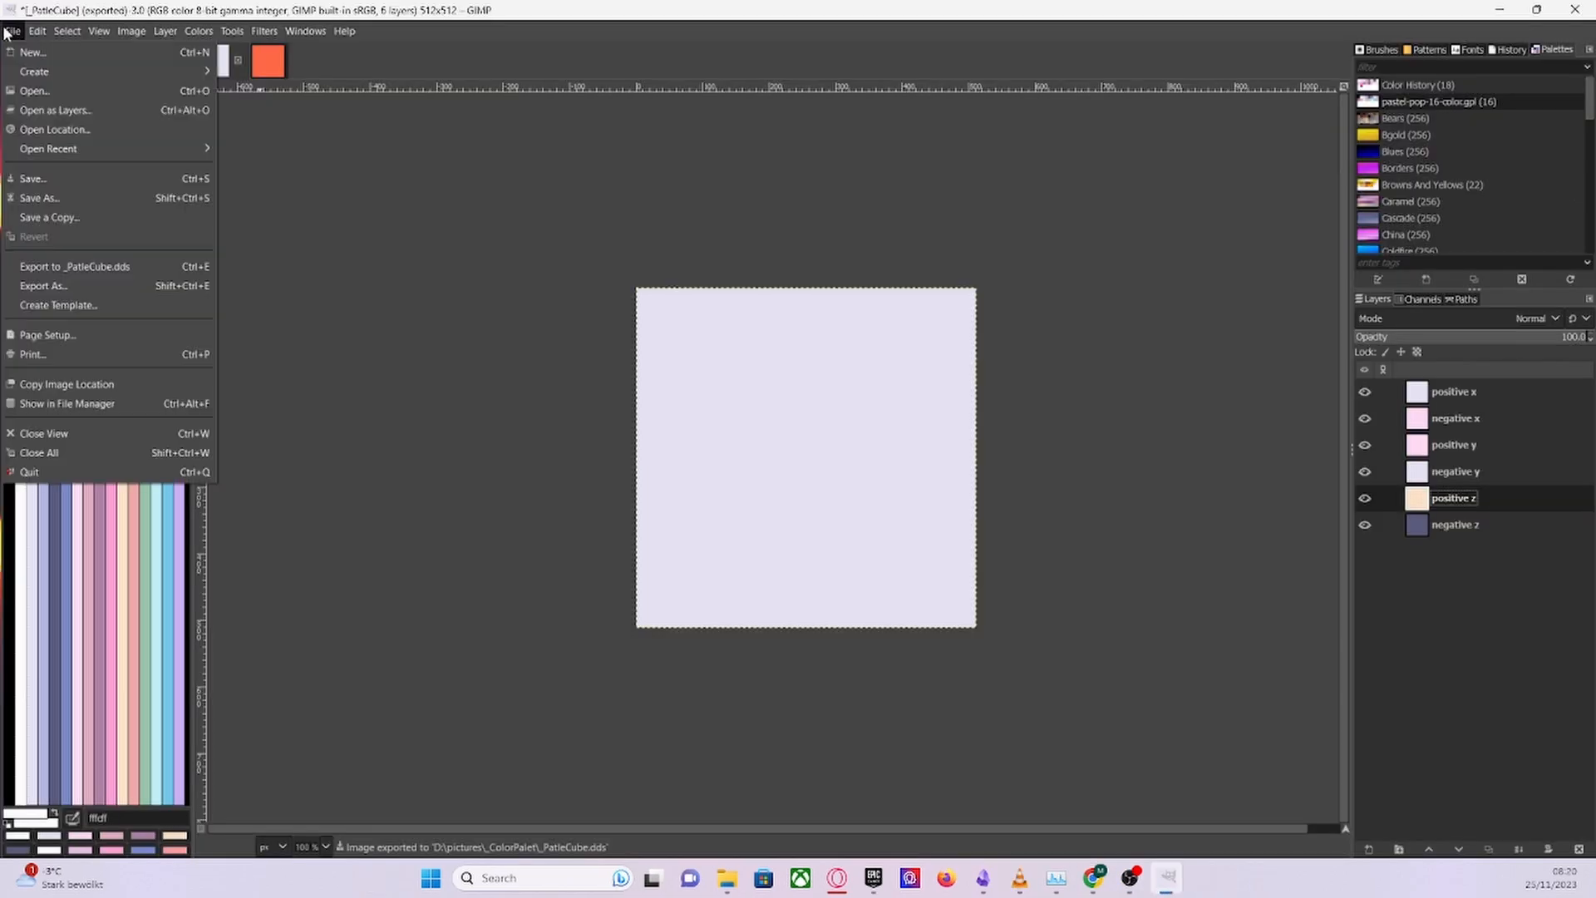
pyautogui.click(52, 200)
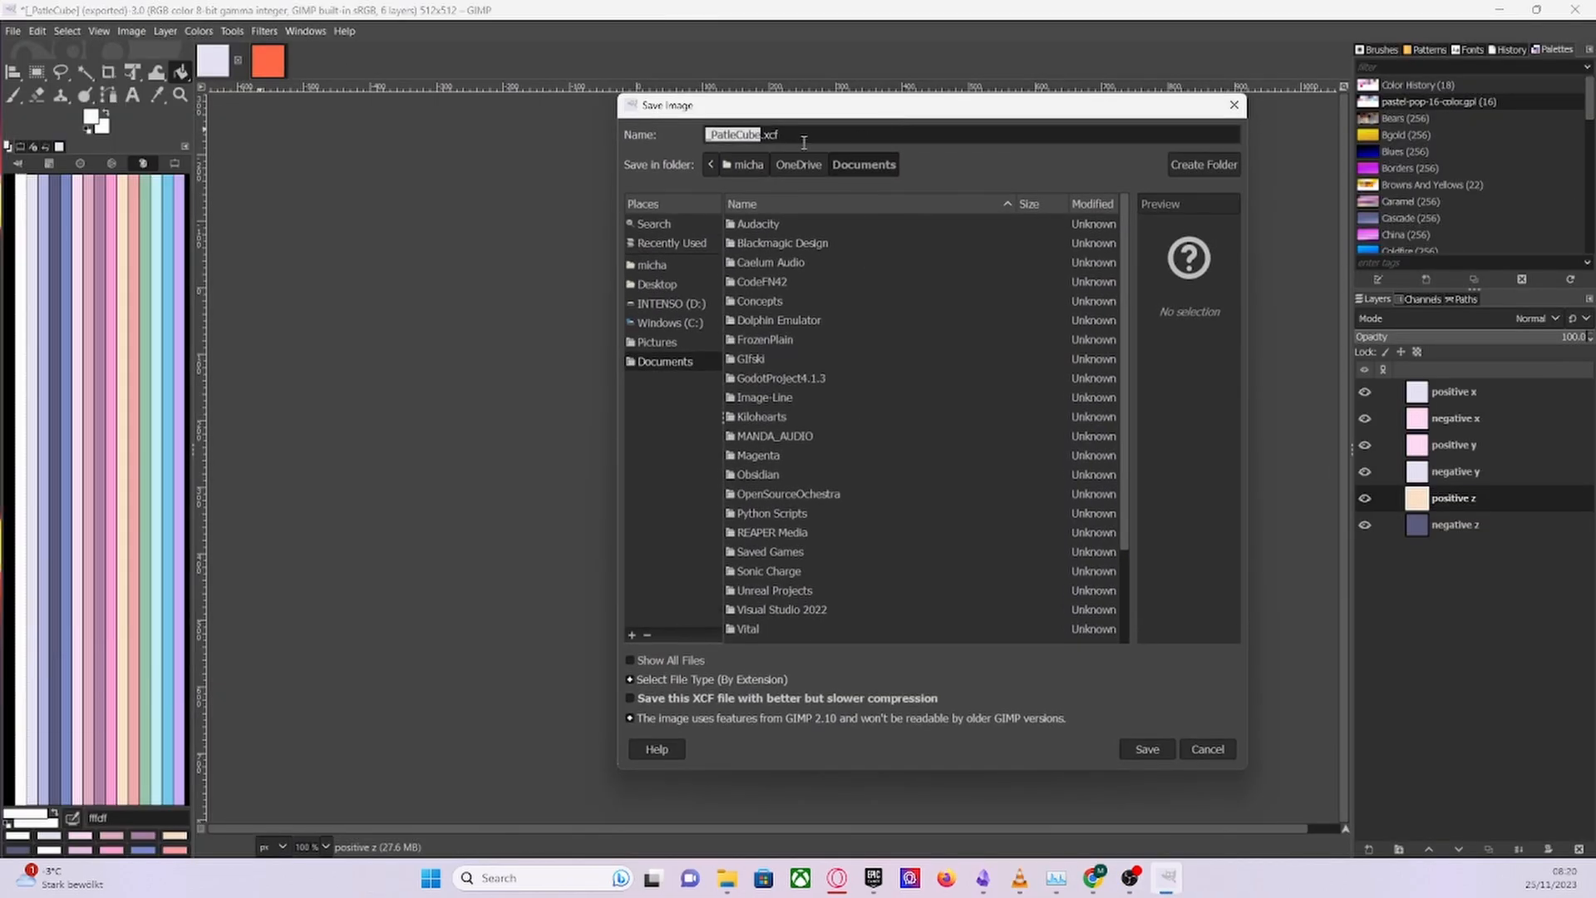
pyautogui.write('C')
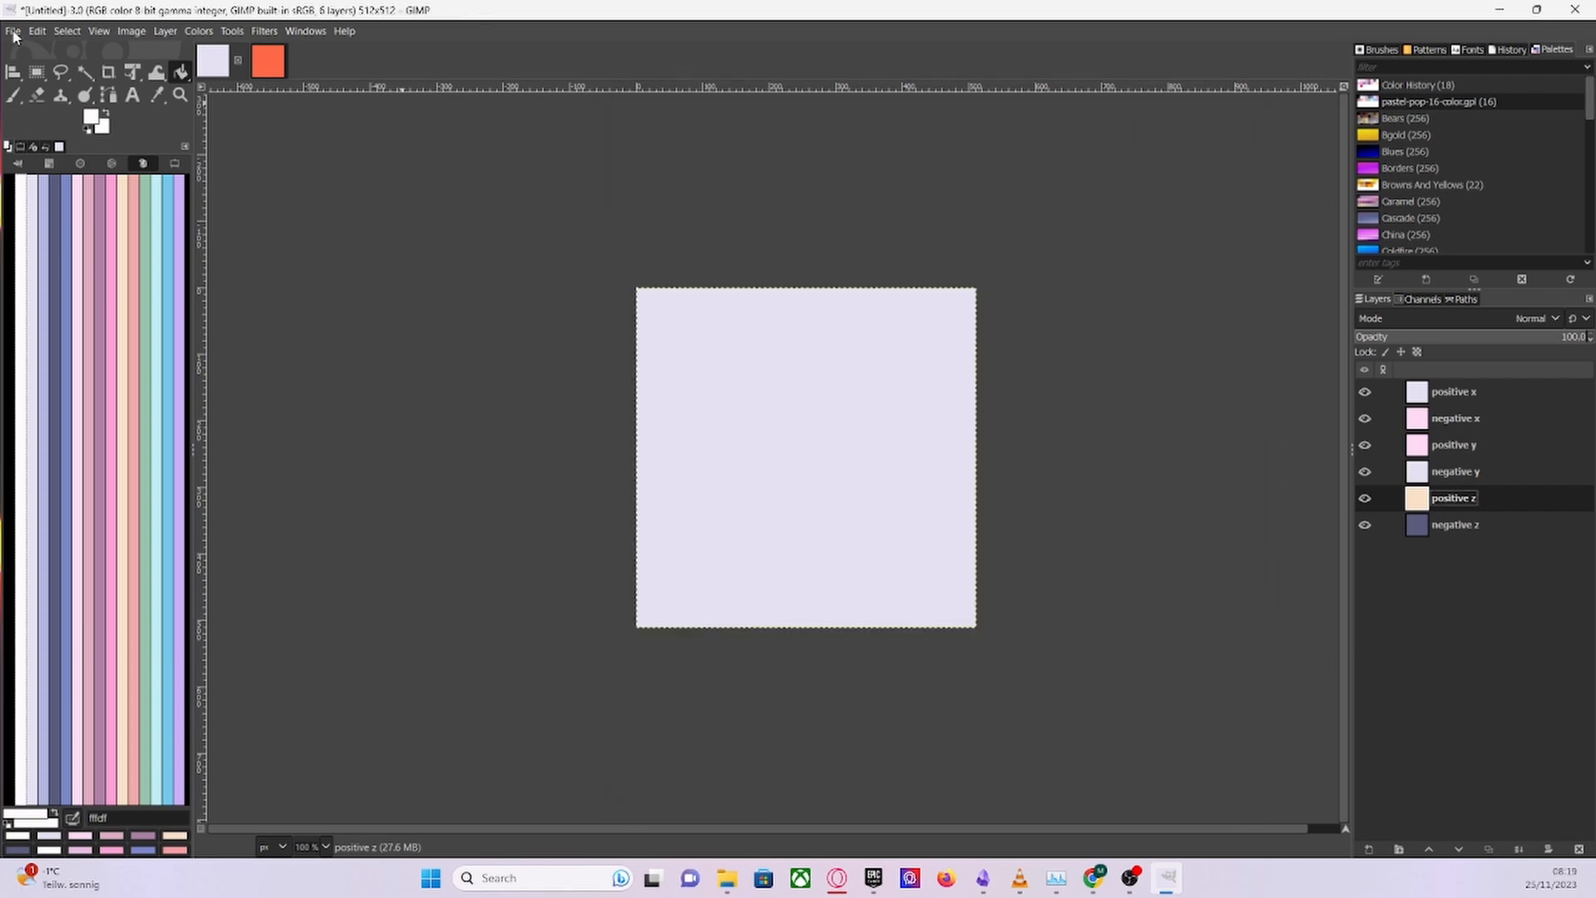
# - Export the layered image as _PatleCube.dds, saved as a cube map with generated mipmaps
pyautogui.click(12, 30)
pyautogui.click(83, 295)
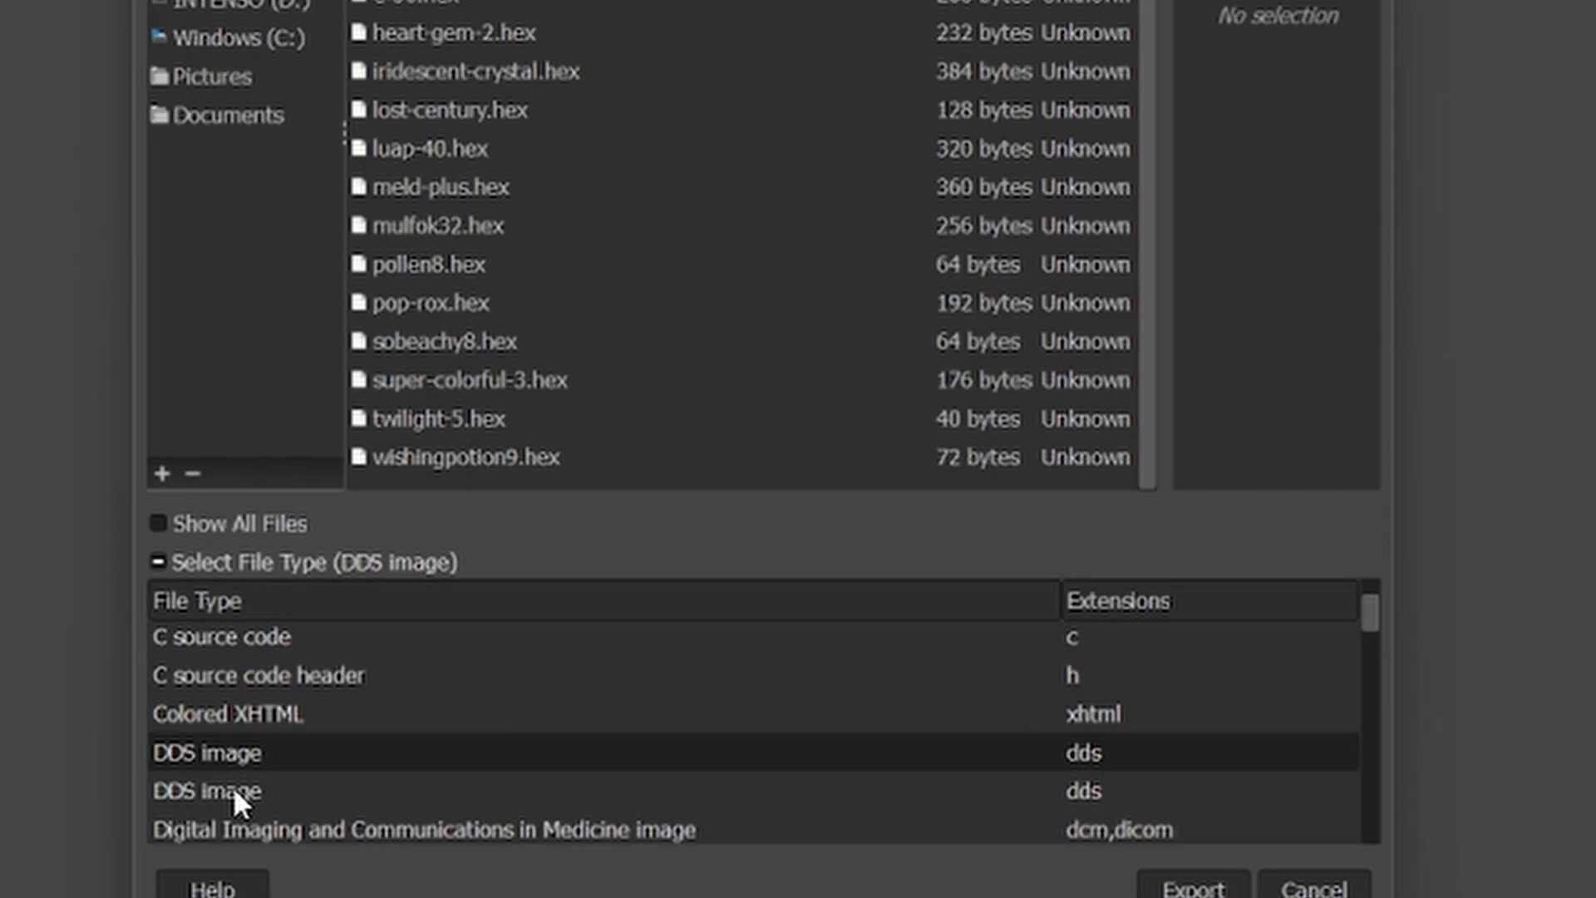
pyautogui.click(1209, 890)
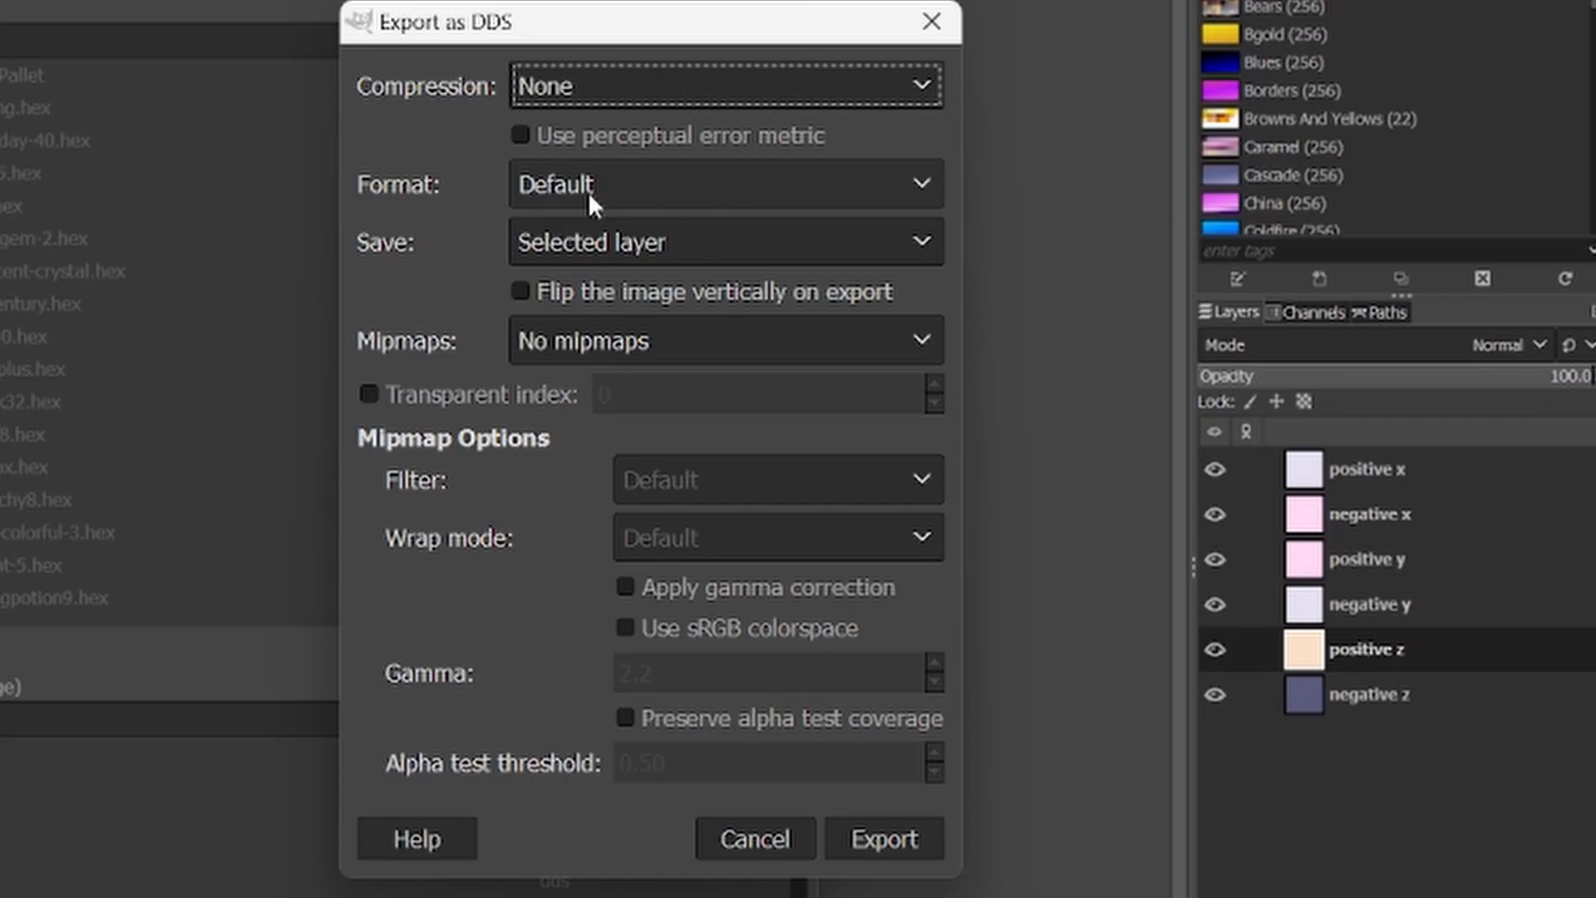
pyautogui.click(582, 240)
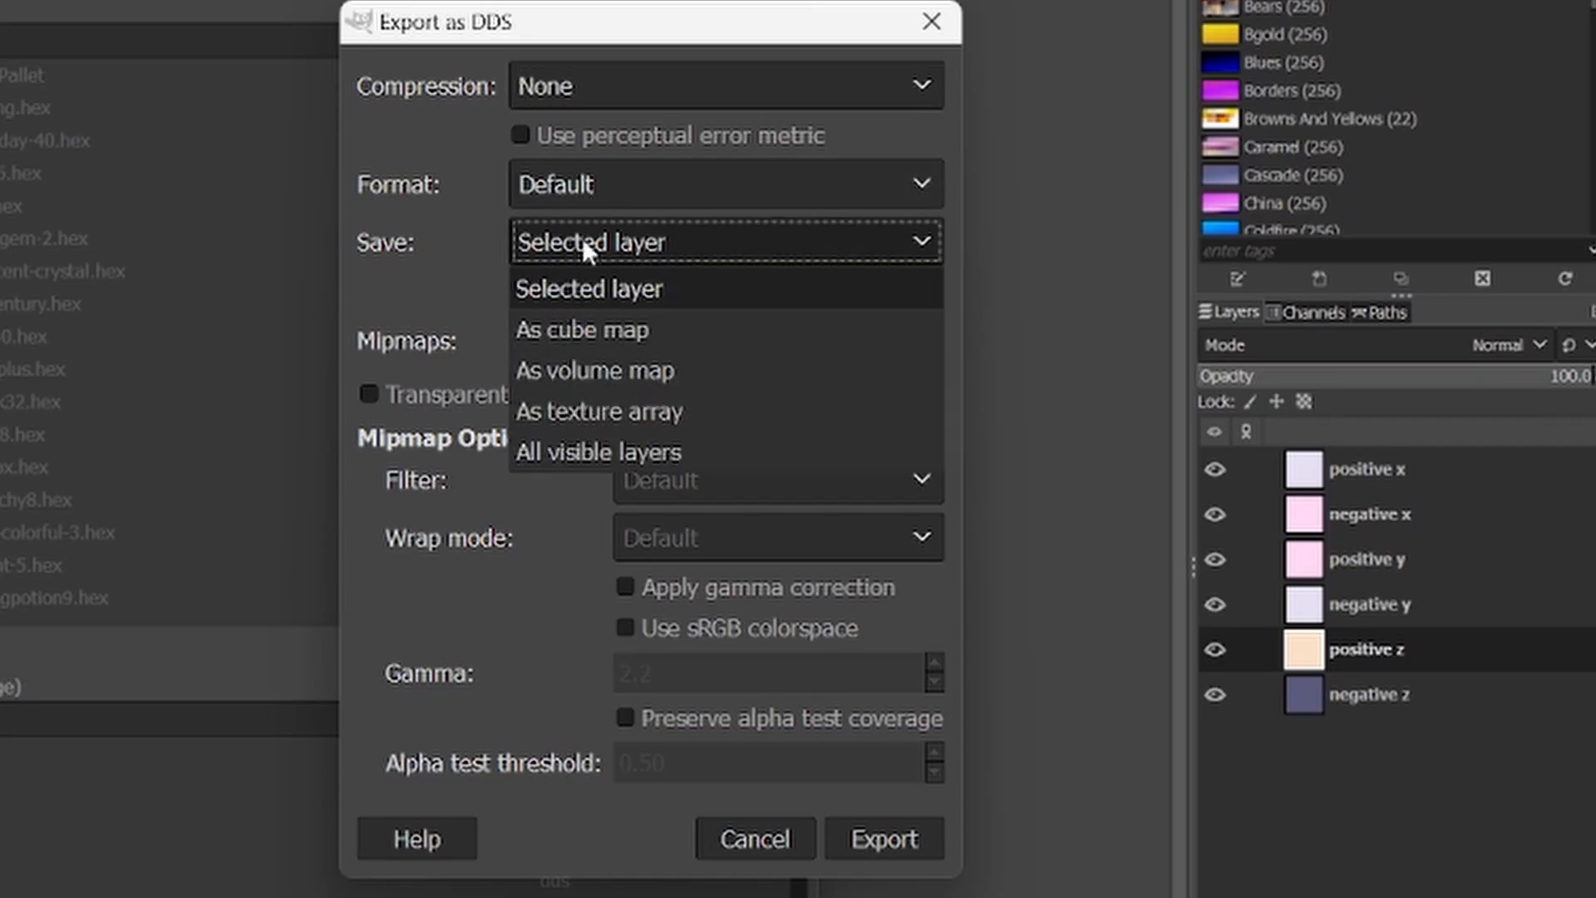
pyautogui.click(610, 326)
pyautogui.click(607, 339)
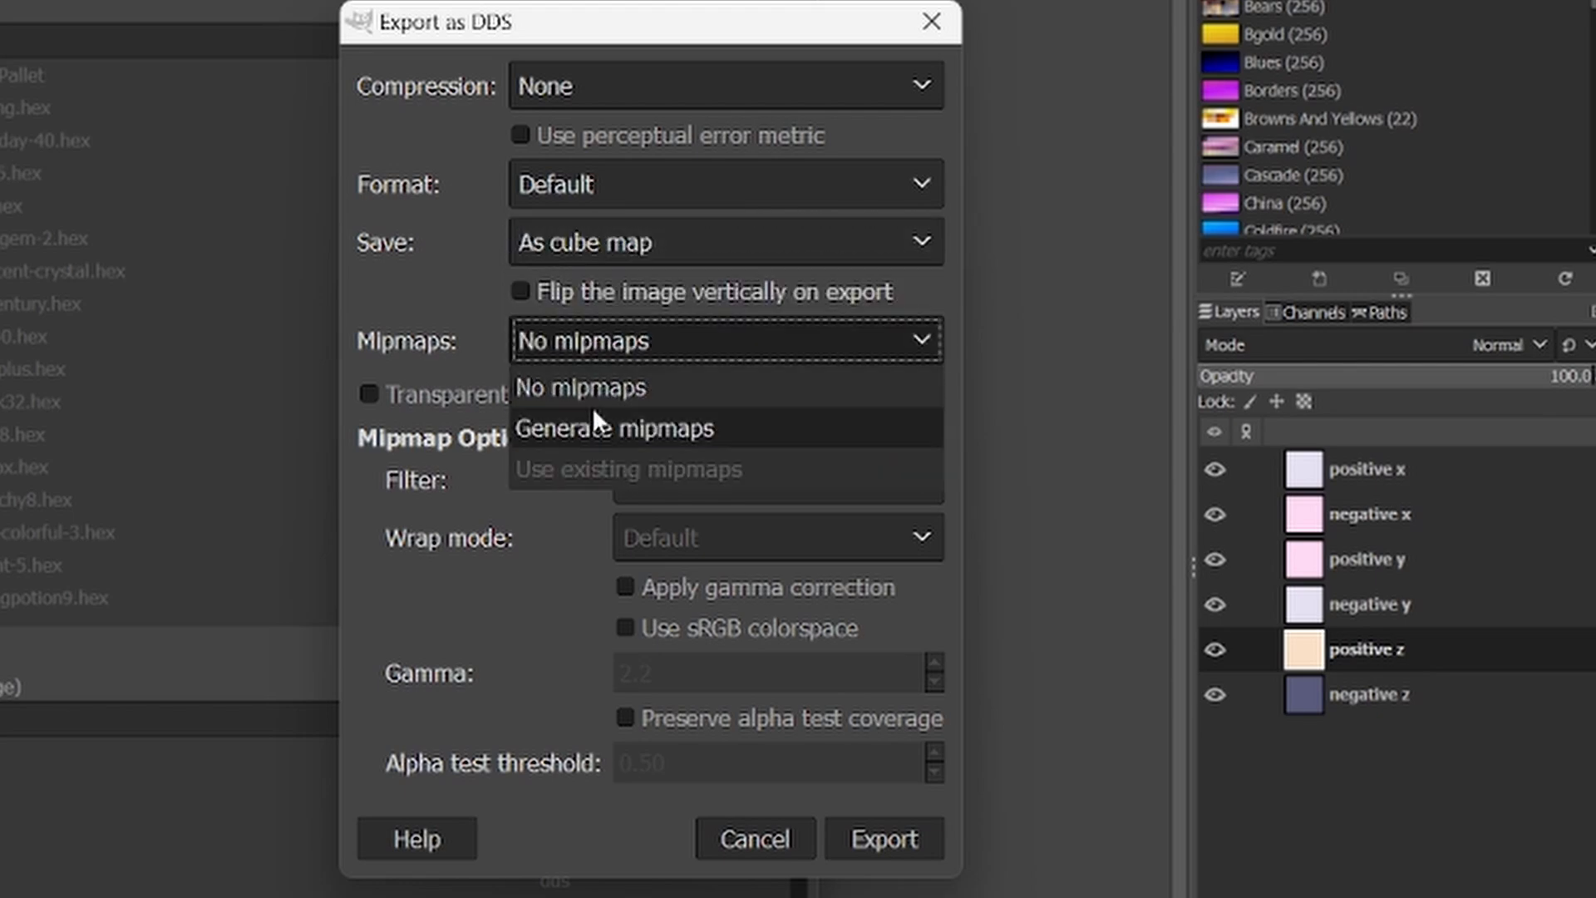
pyautogui.click(594, 423)
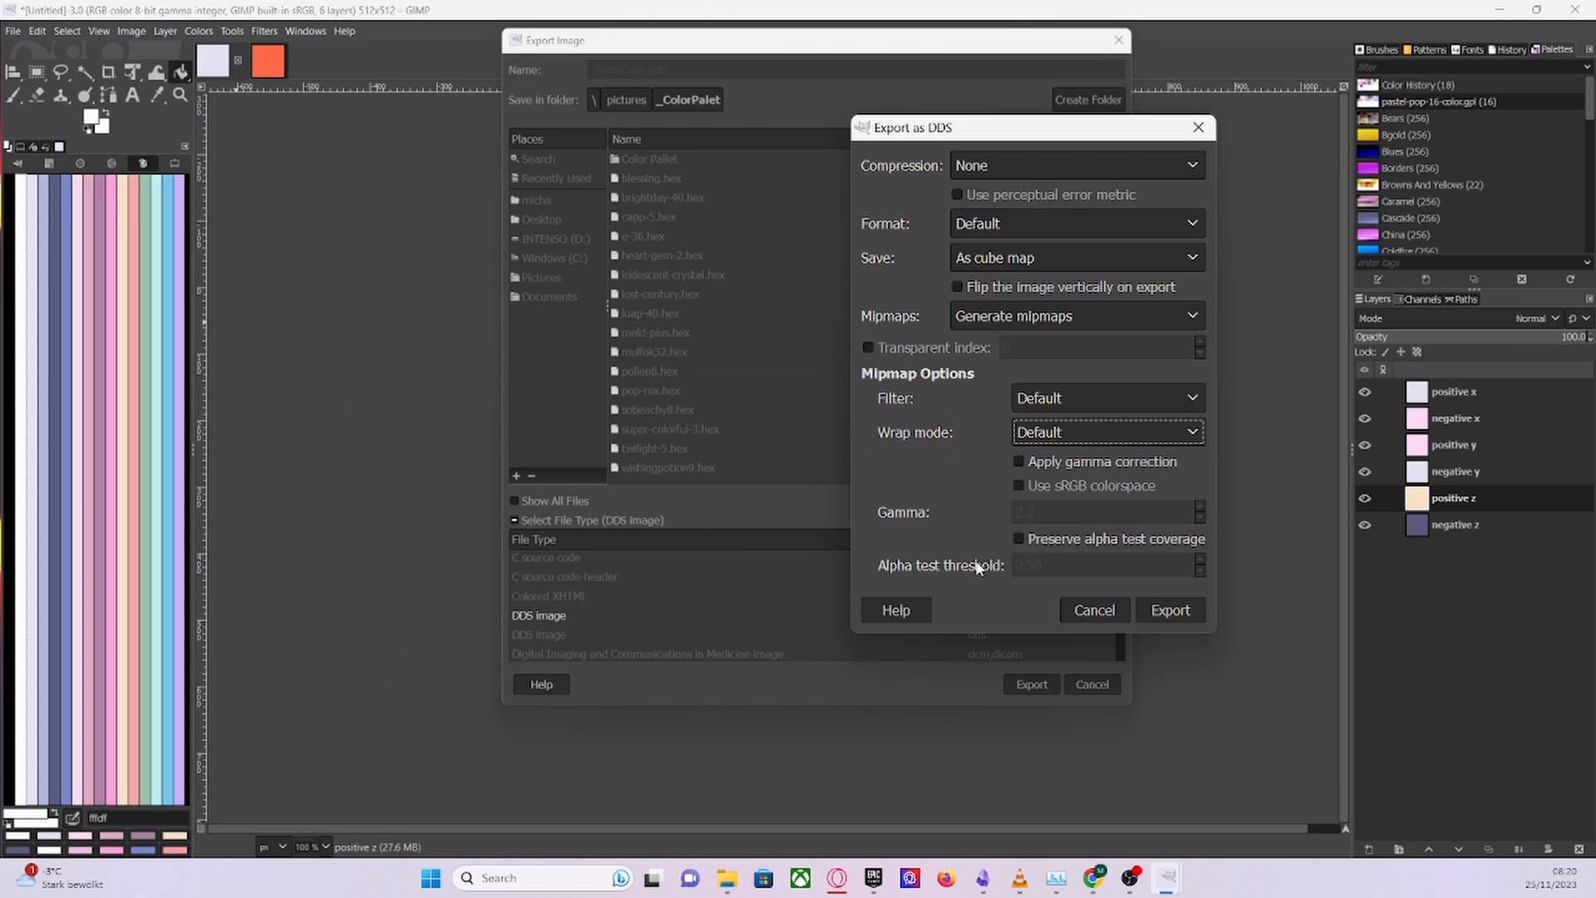
pyautogui.click(1181, 616)
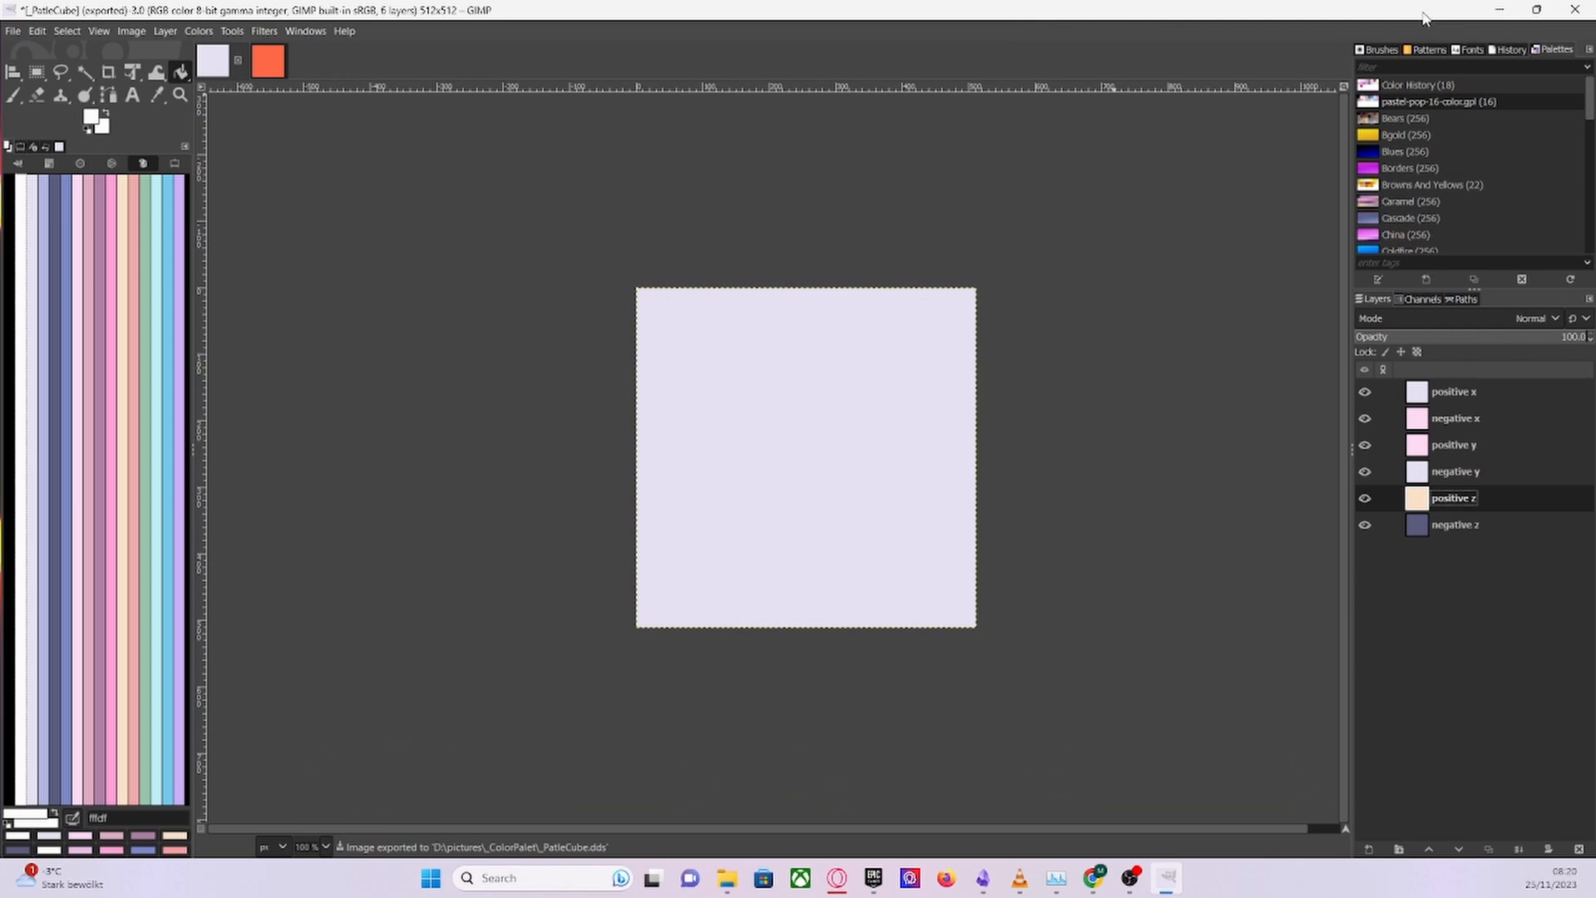
pyautogui.click(11, 30)
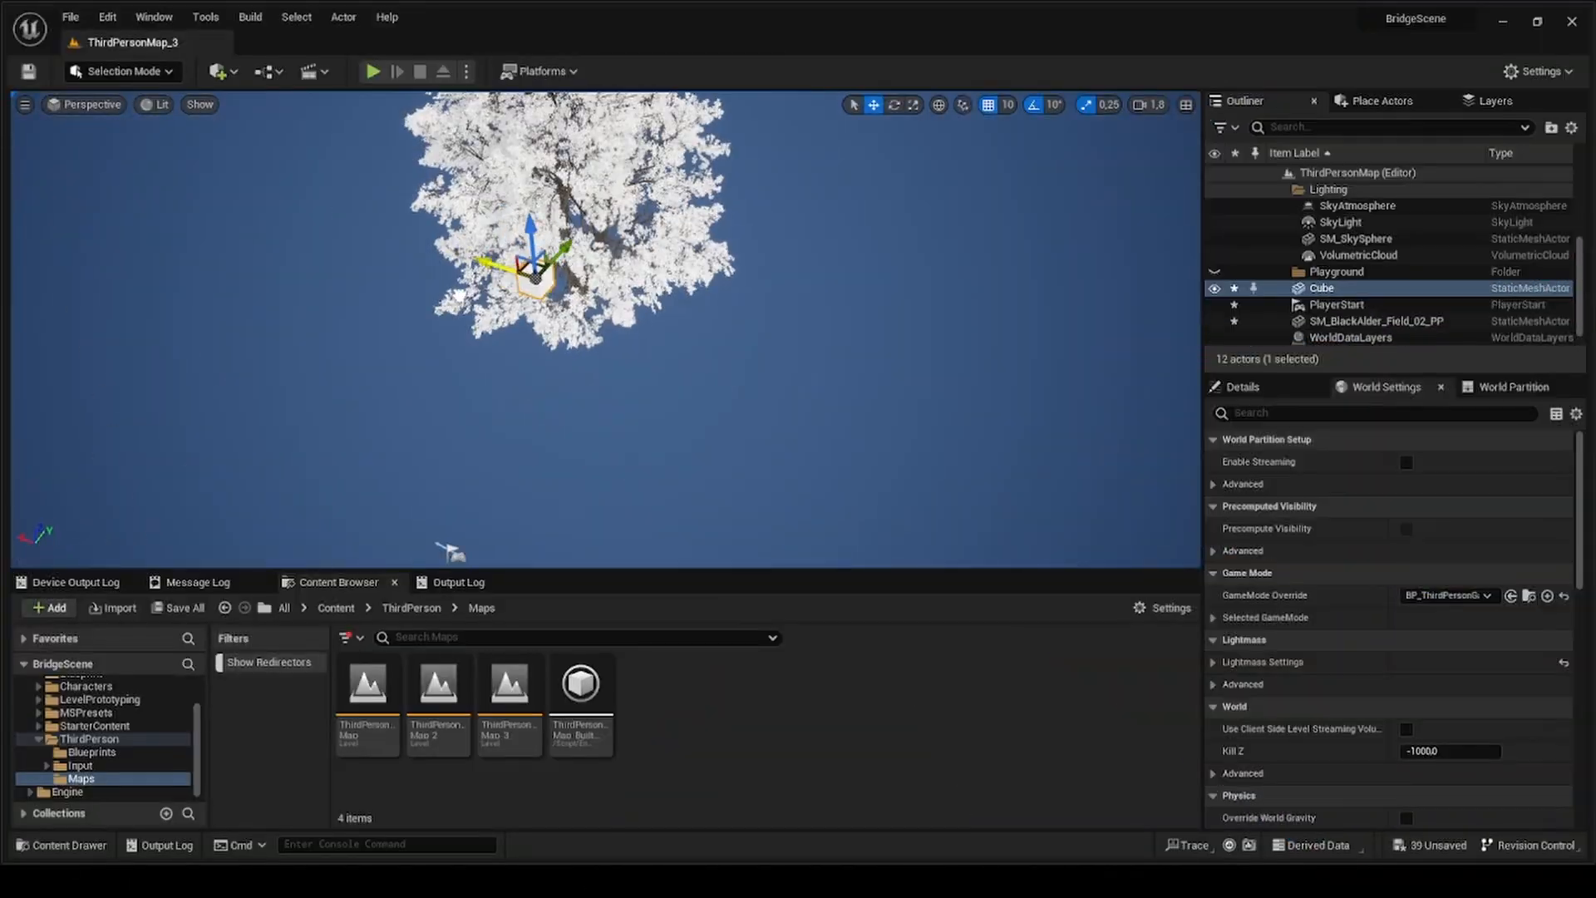
# - Switch to Unreal Engine and set the scale of the black alder tree in the level to 0.1
pyautogui.click(713, 340)
pyautogui.click(1390, 643)
pyautogui.write('0.1')
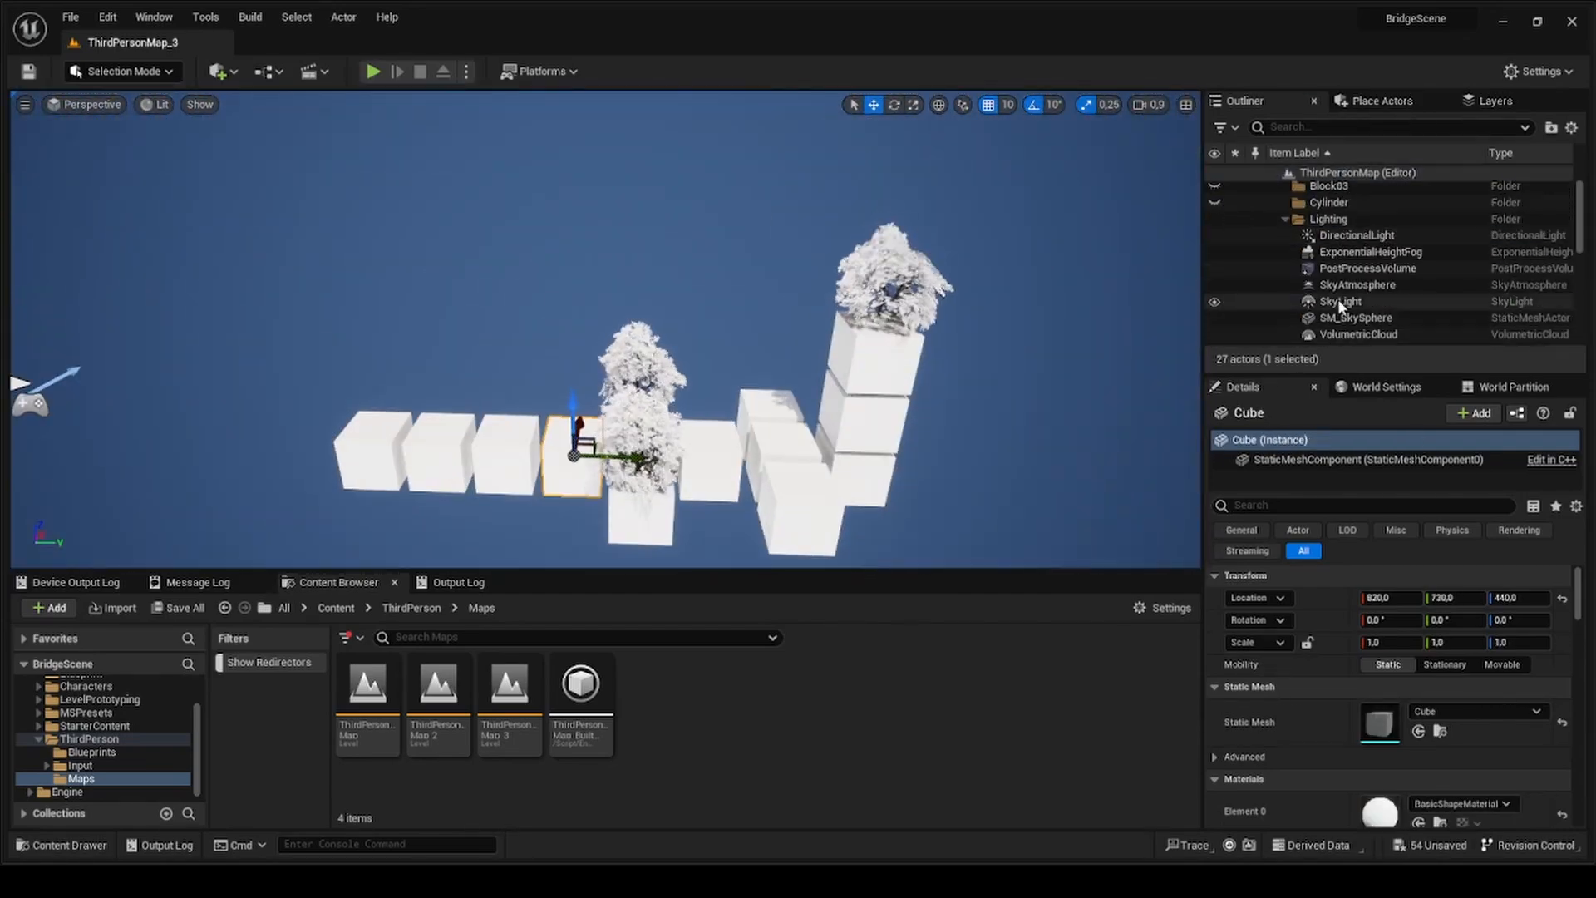
# - Set the SkyLight's source type to SLS Specified Cubemap and assign the imported _PatleCube texture as its cubemap
pyautogui.click(1339, 303)
pyautogui.click(1371, 600)
pyautogui.click(1385, 631)
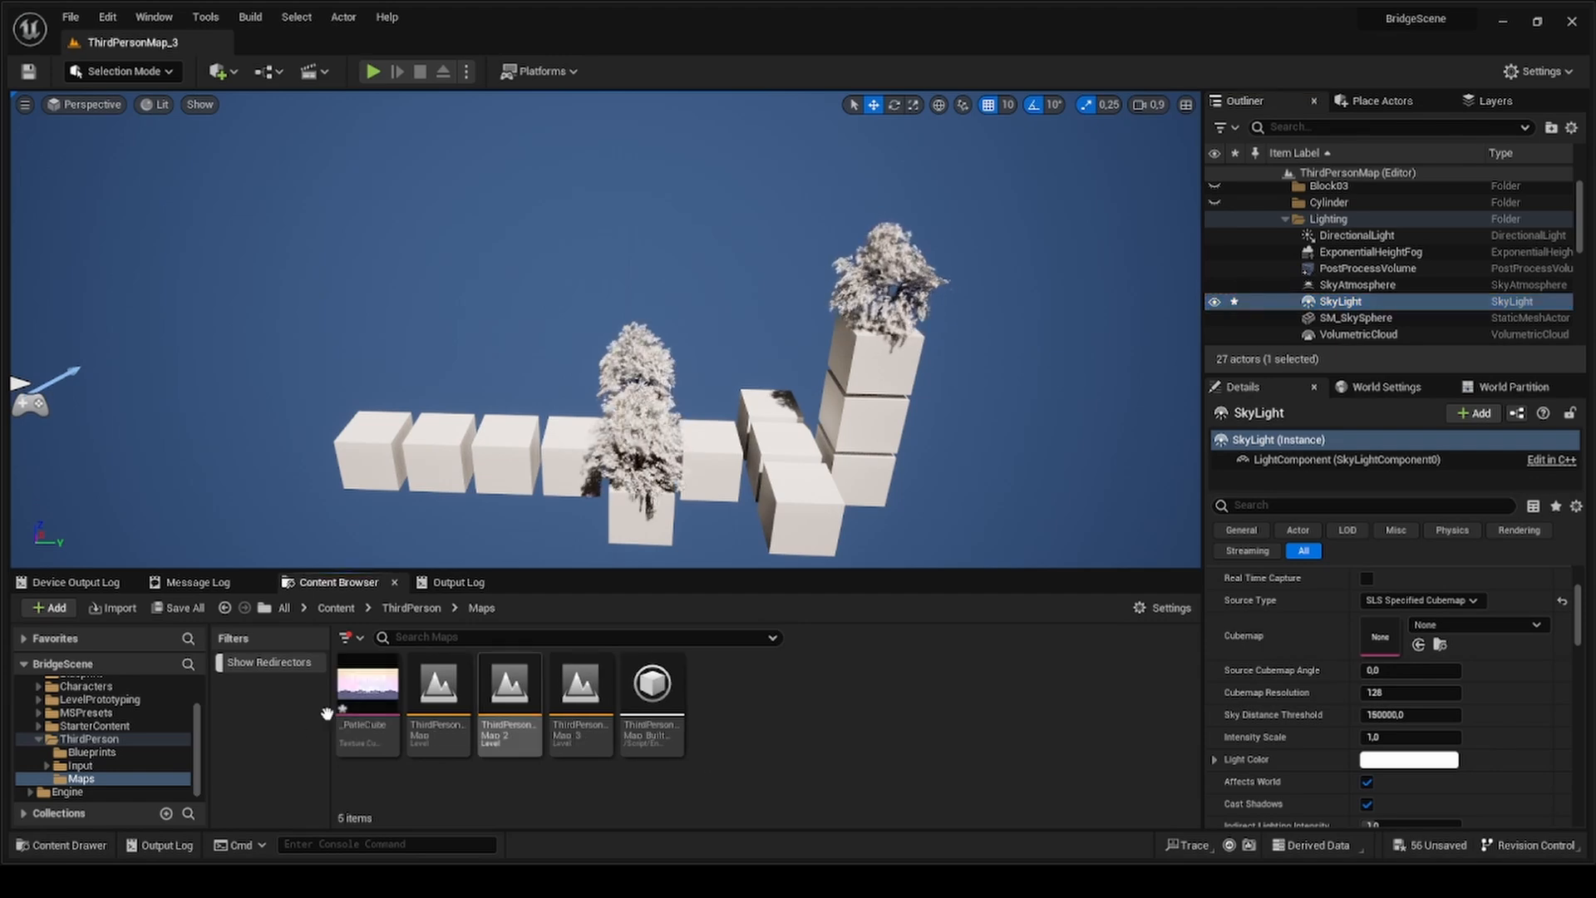
pyautogui.doubleClick(367, 690)
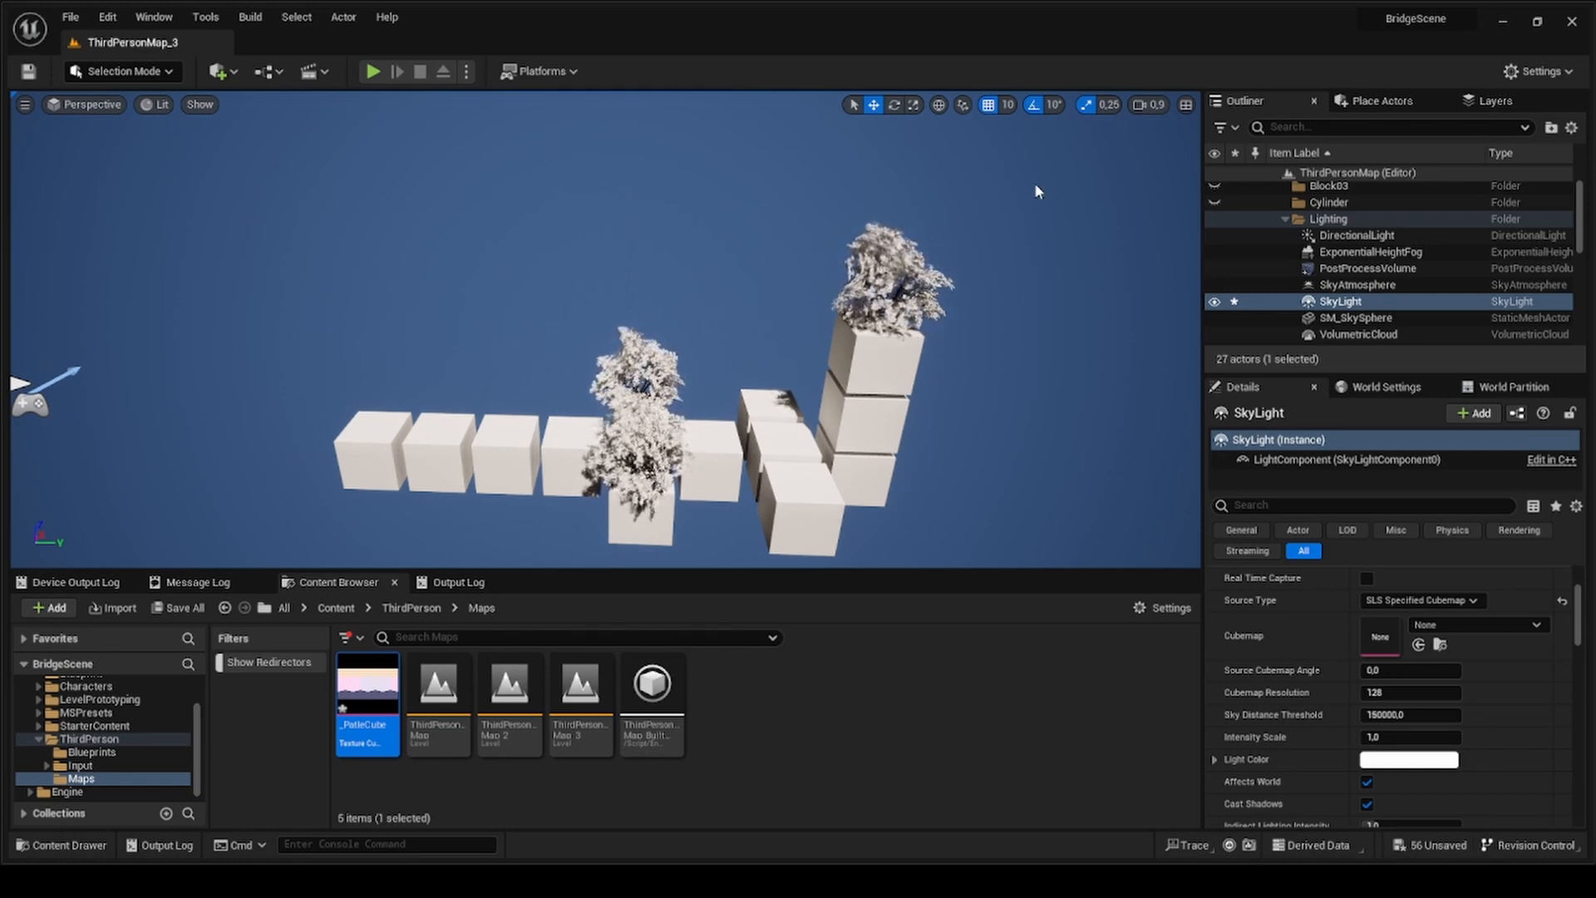
pyautogui.moveTo(343, 702); pyautogui.dragTo(1247, 724)
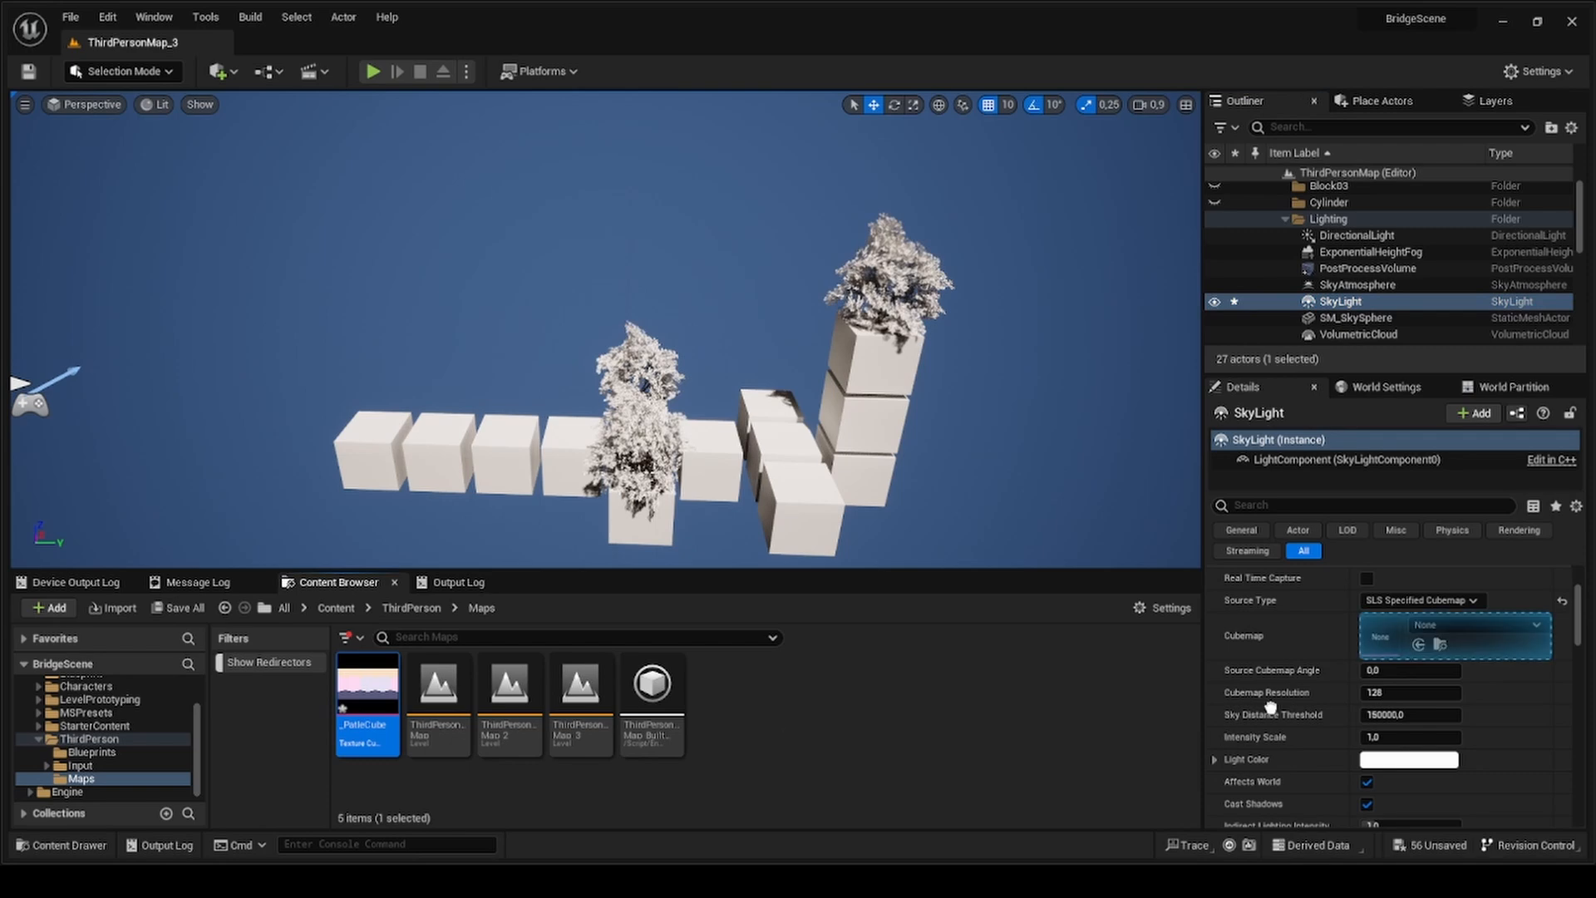
pyautogui.moveTo(1393, 636); pyautogui.dragTo(1393, 636)
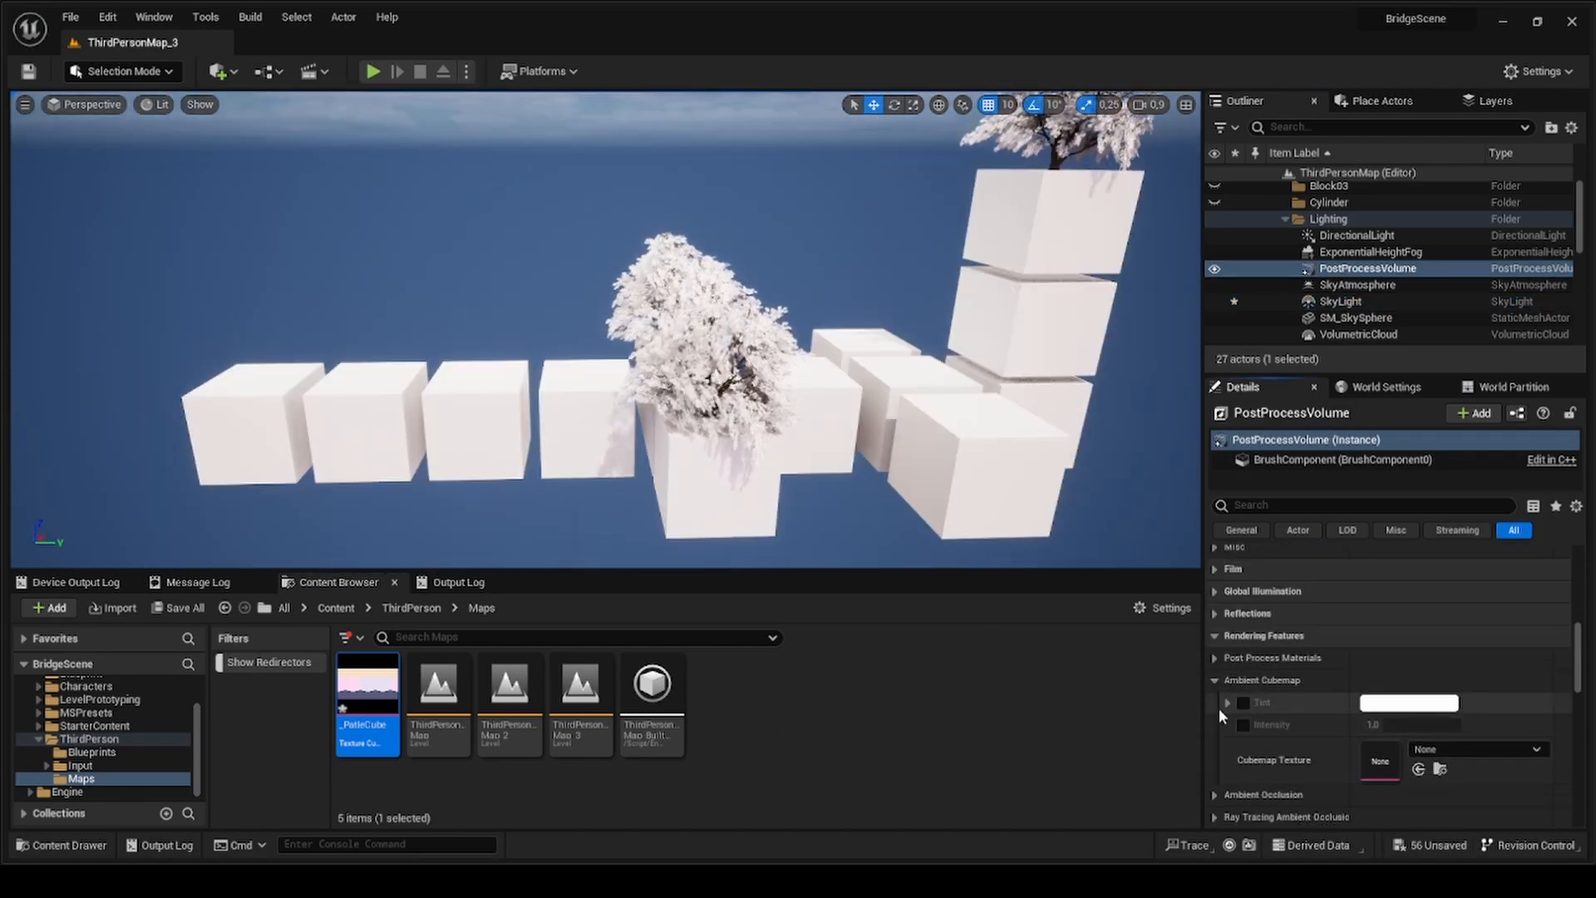
# - Enable the PostProcessVolume's Ambient Cubemap tint and intensity, and assign _PatleCube as its cubemap texture
pyautogui.click(1244, 724)
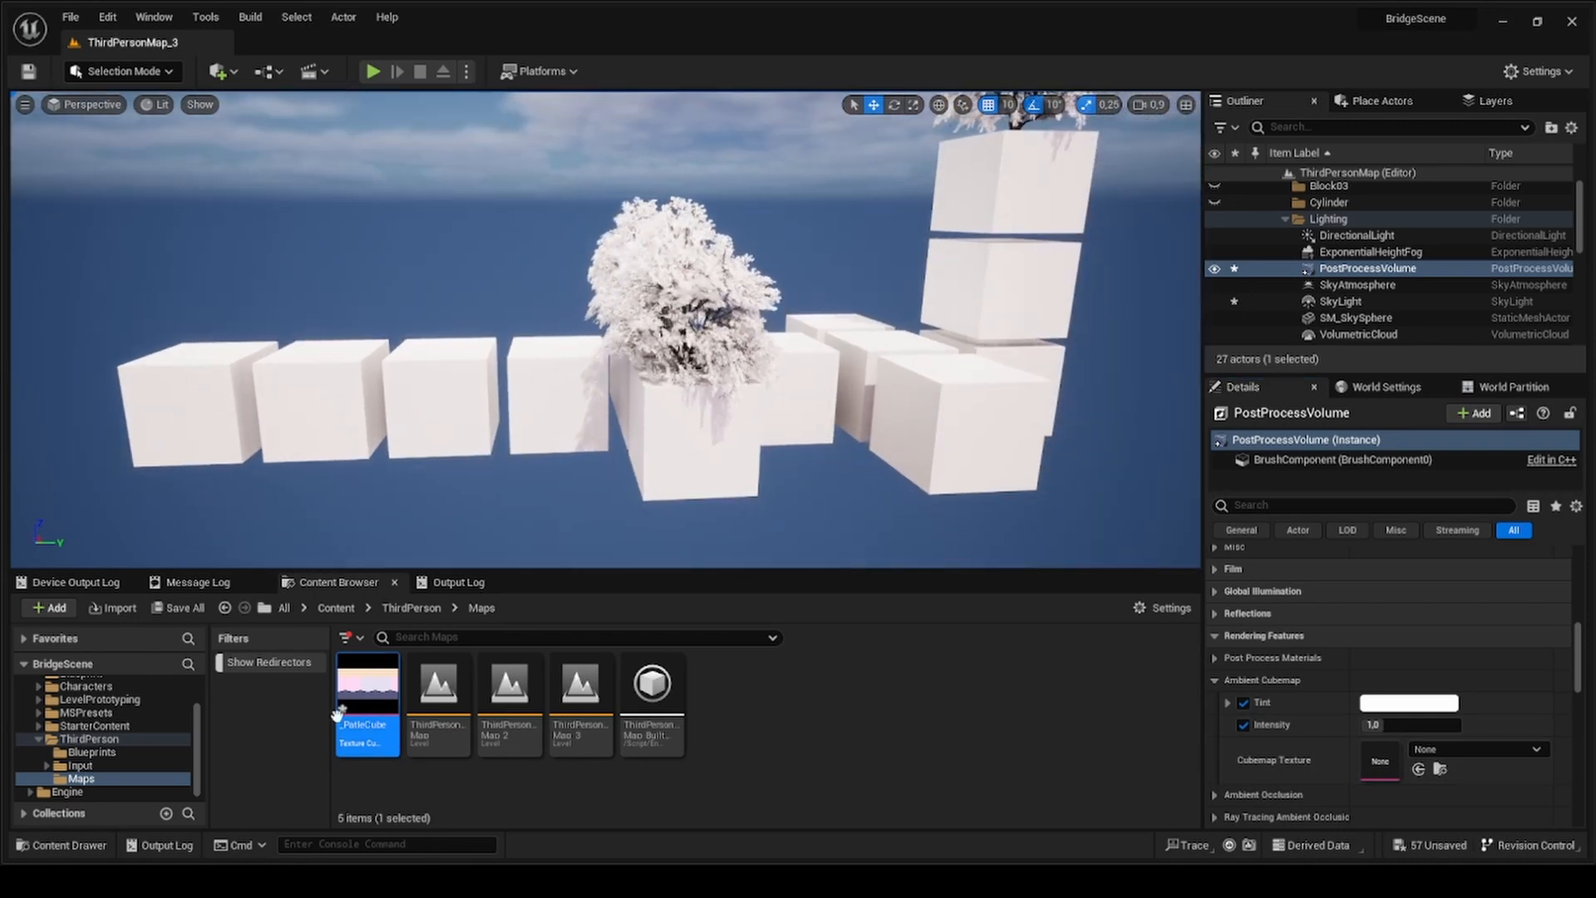
pyautogui.moveTo(363, 699); pyautogui.dragTo(1381, 762)
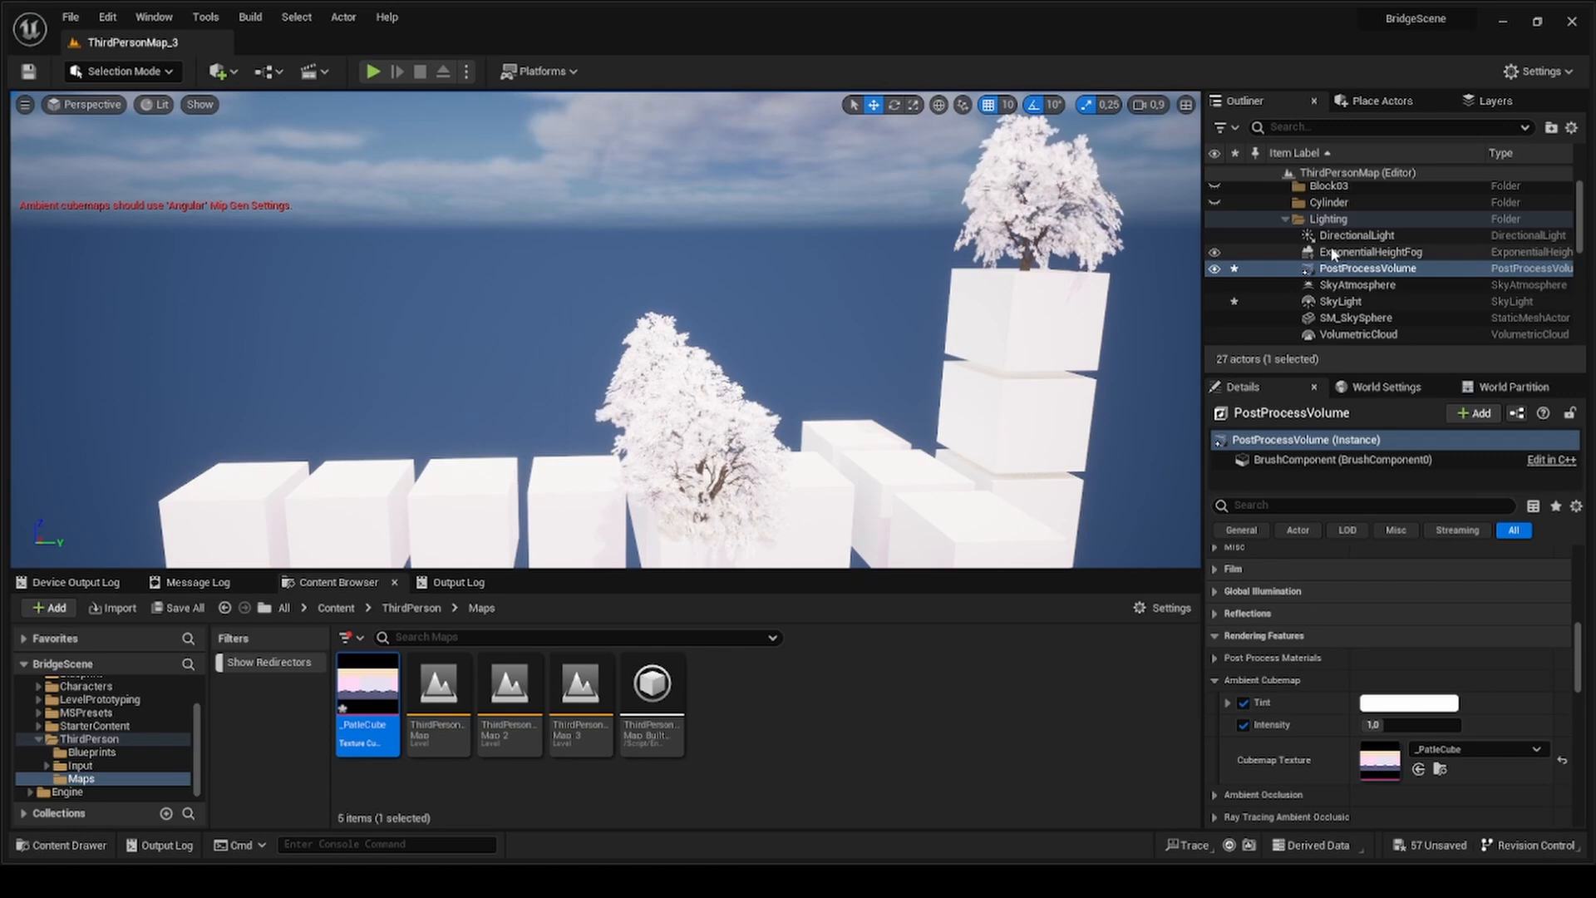
pyautogui.click(1357, 235)
pyautogui.scroll(10, 1410, 716)
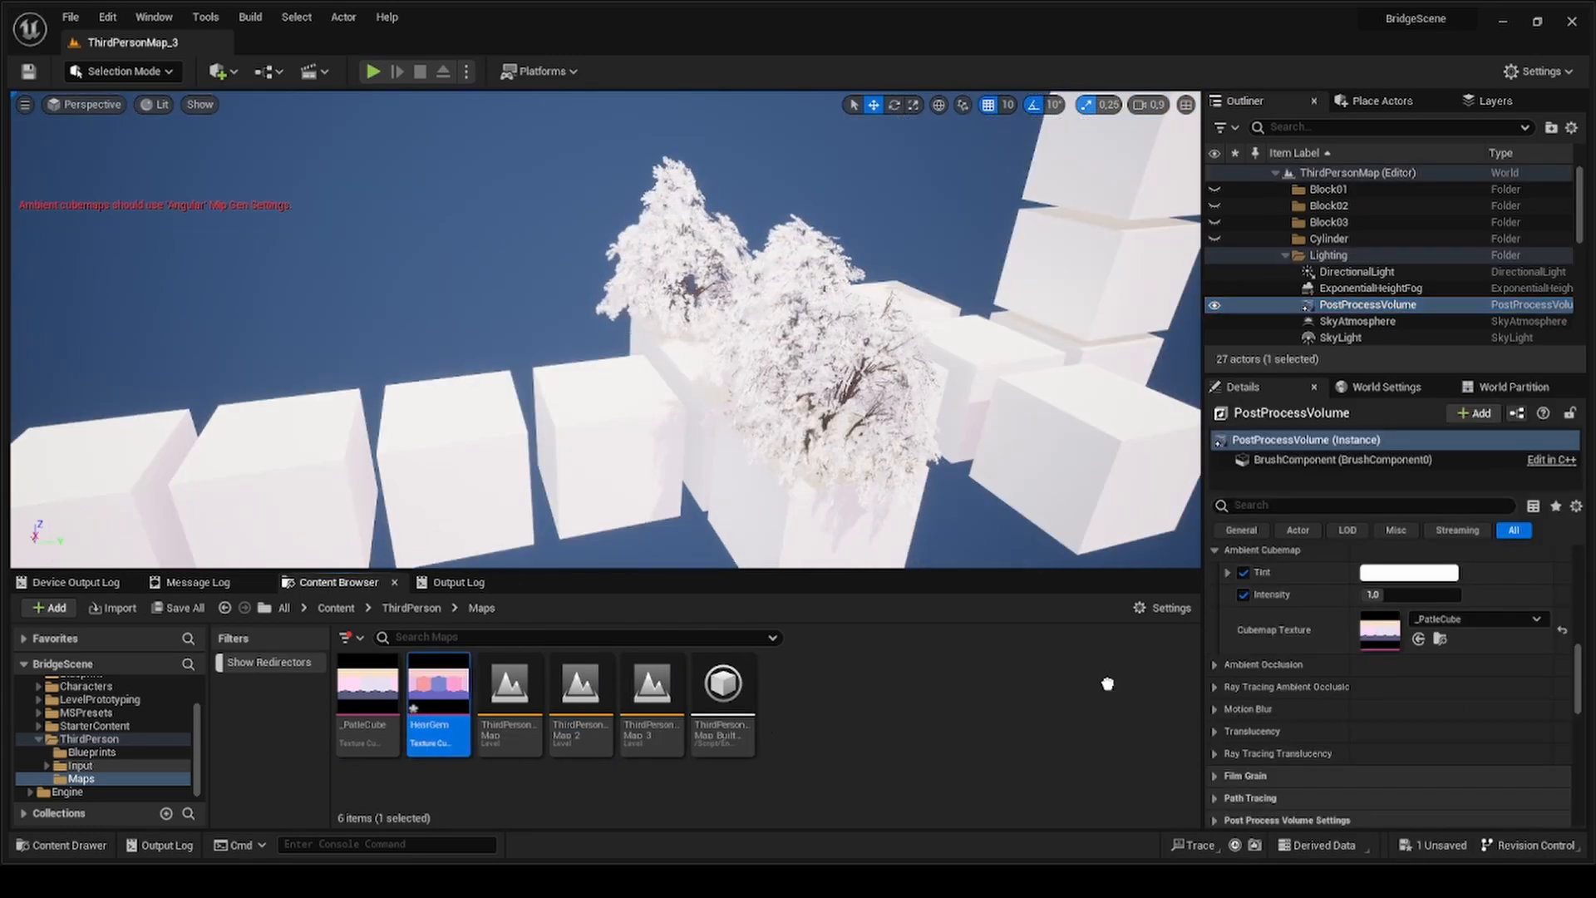
# - Replace the PostProcessVolume's ambient cubemap texture with HearGem, and bring up the SkyLight's settings
pyautogui.moveTo(1373, 642); pyautogui.dragTo(1373, 642)
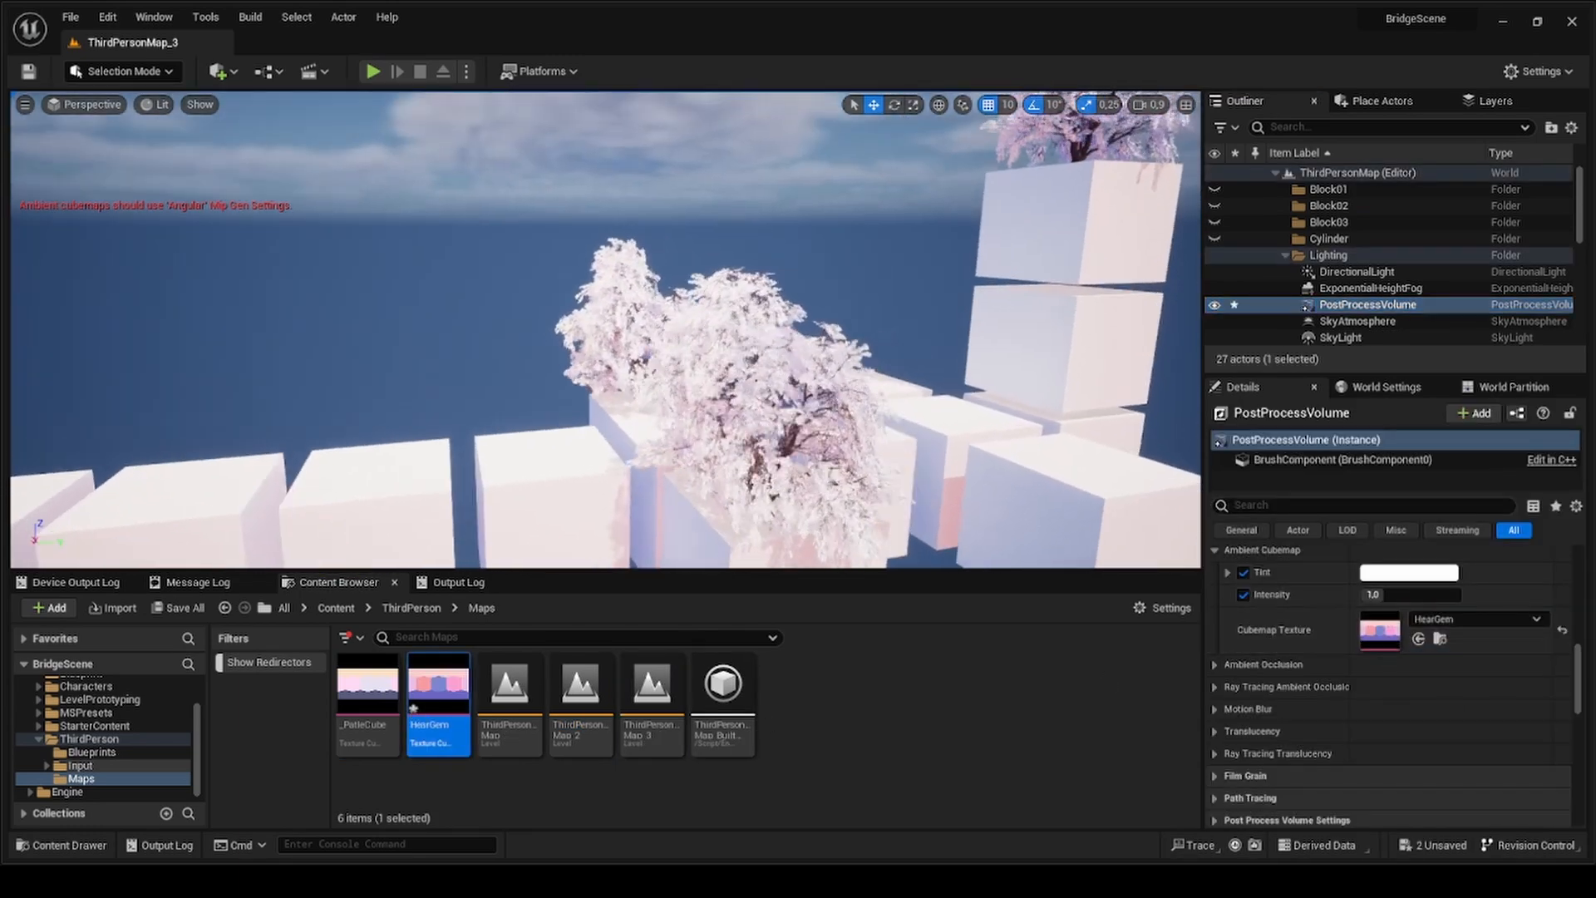
pyautogui.moveTo(878, 484); pyautogui.dragTo(865, 452)
pyautogui.scroll(-2, 1376, 326)
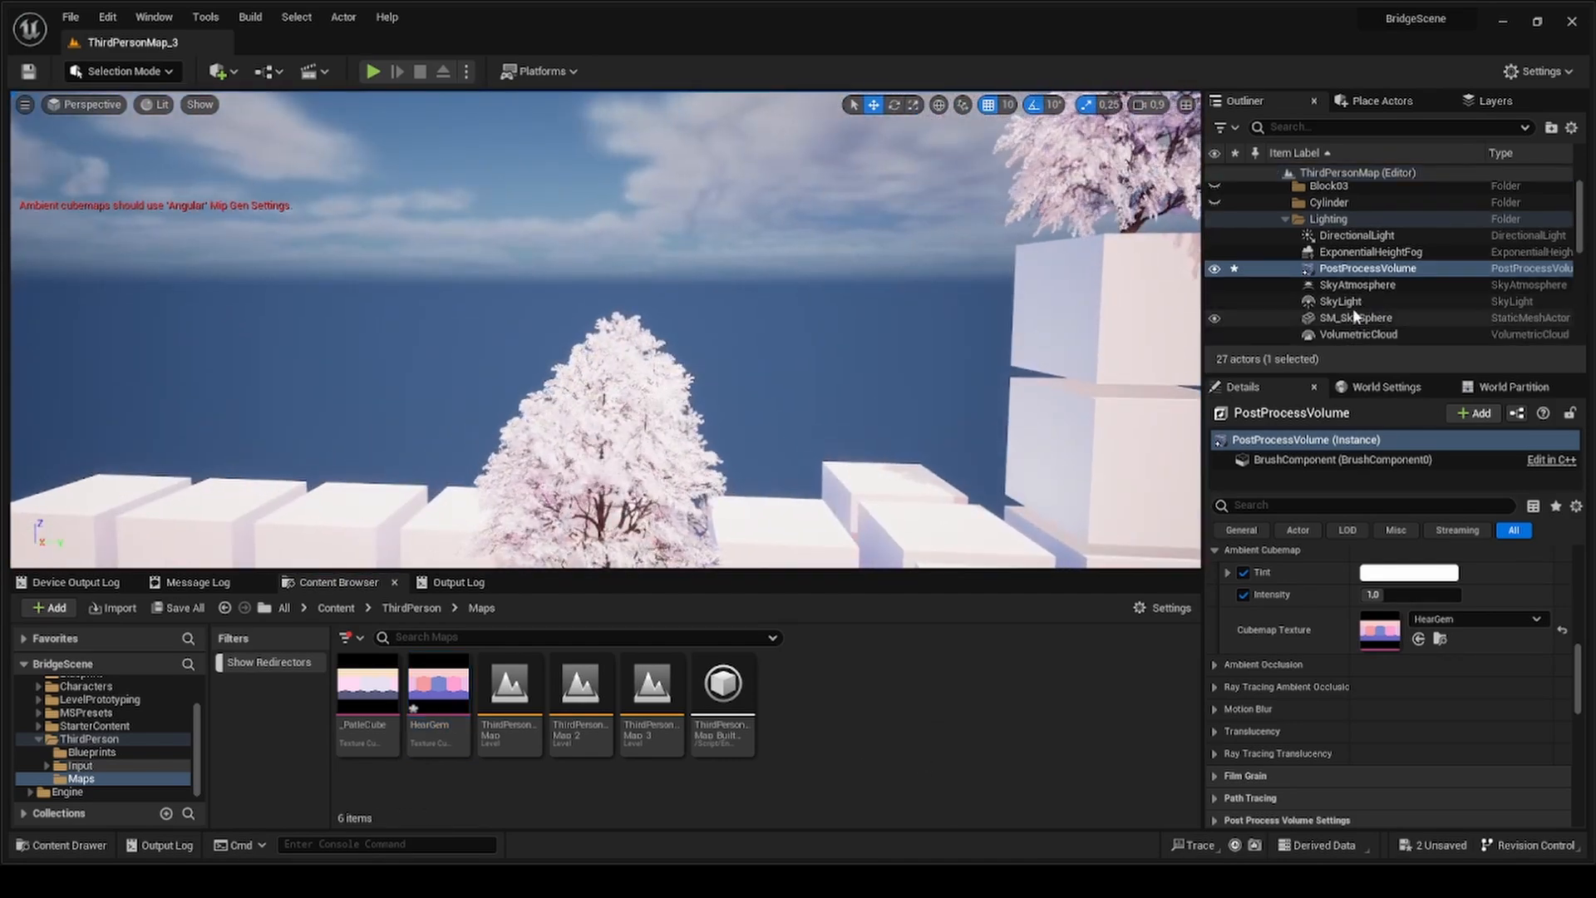
pyautogui.click(1341, 302)
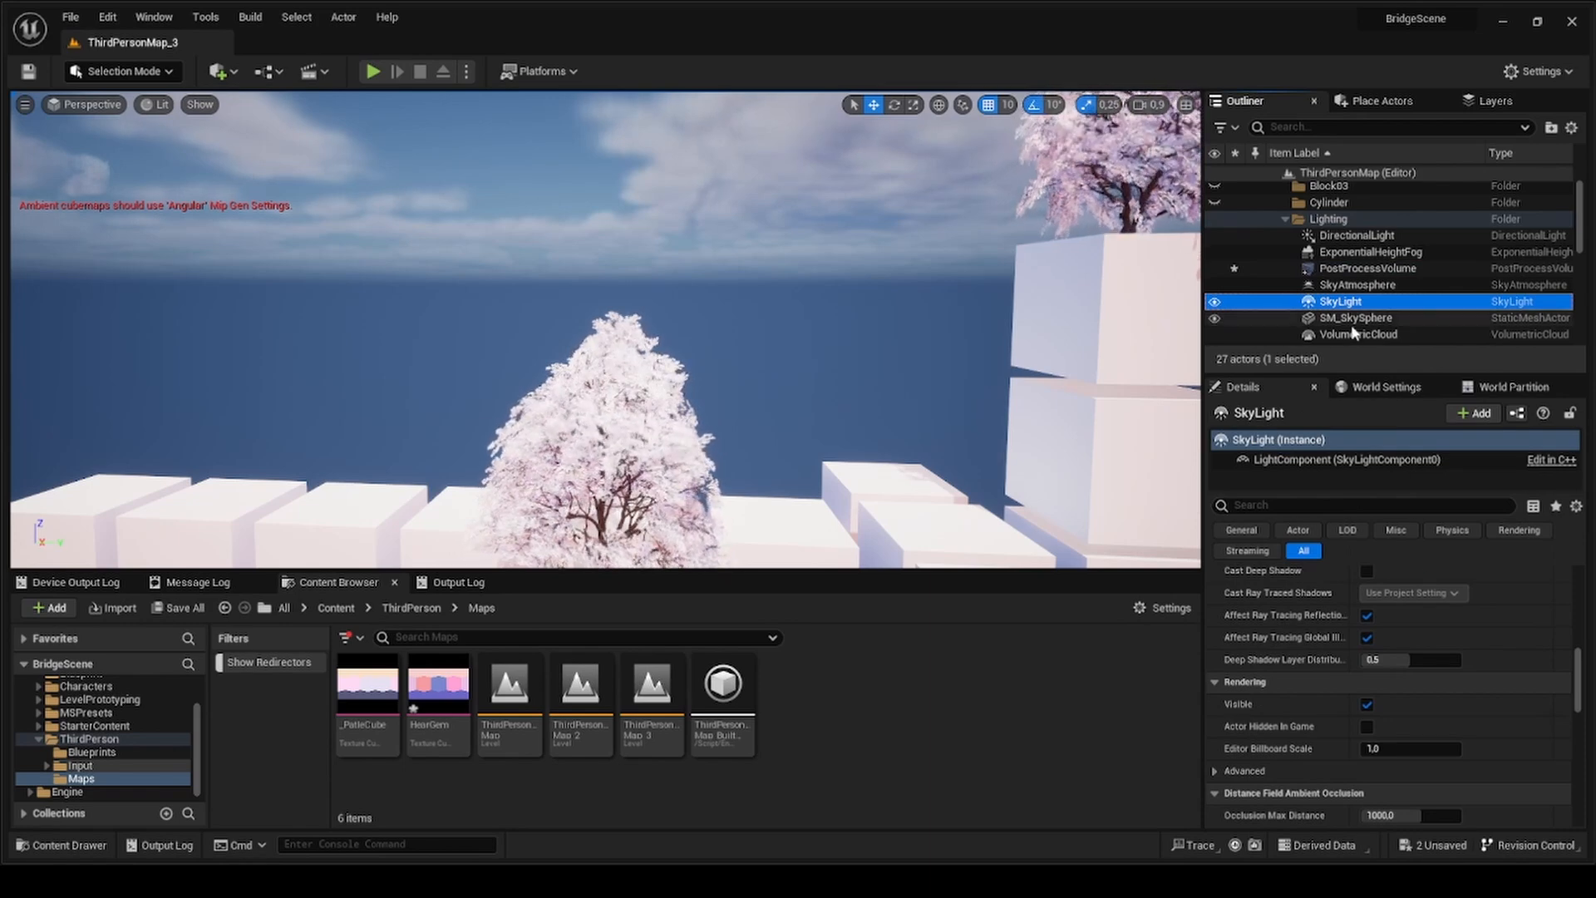
pyautogui.scroll(5, 1403, 638)
pyautogui.scroll(5, 1403, 636)
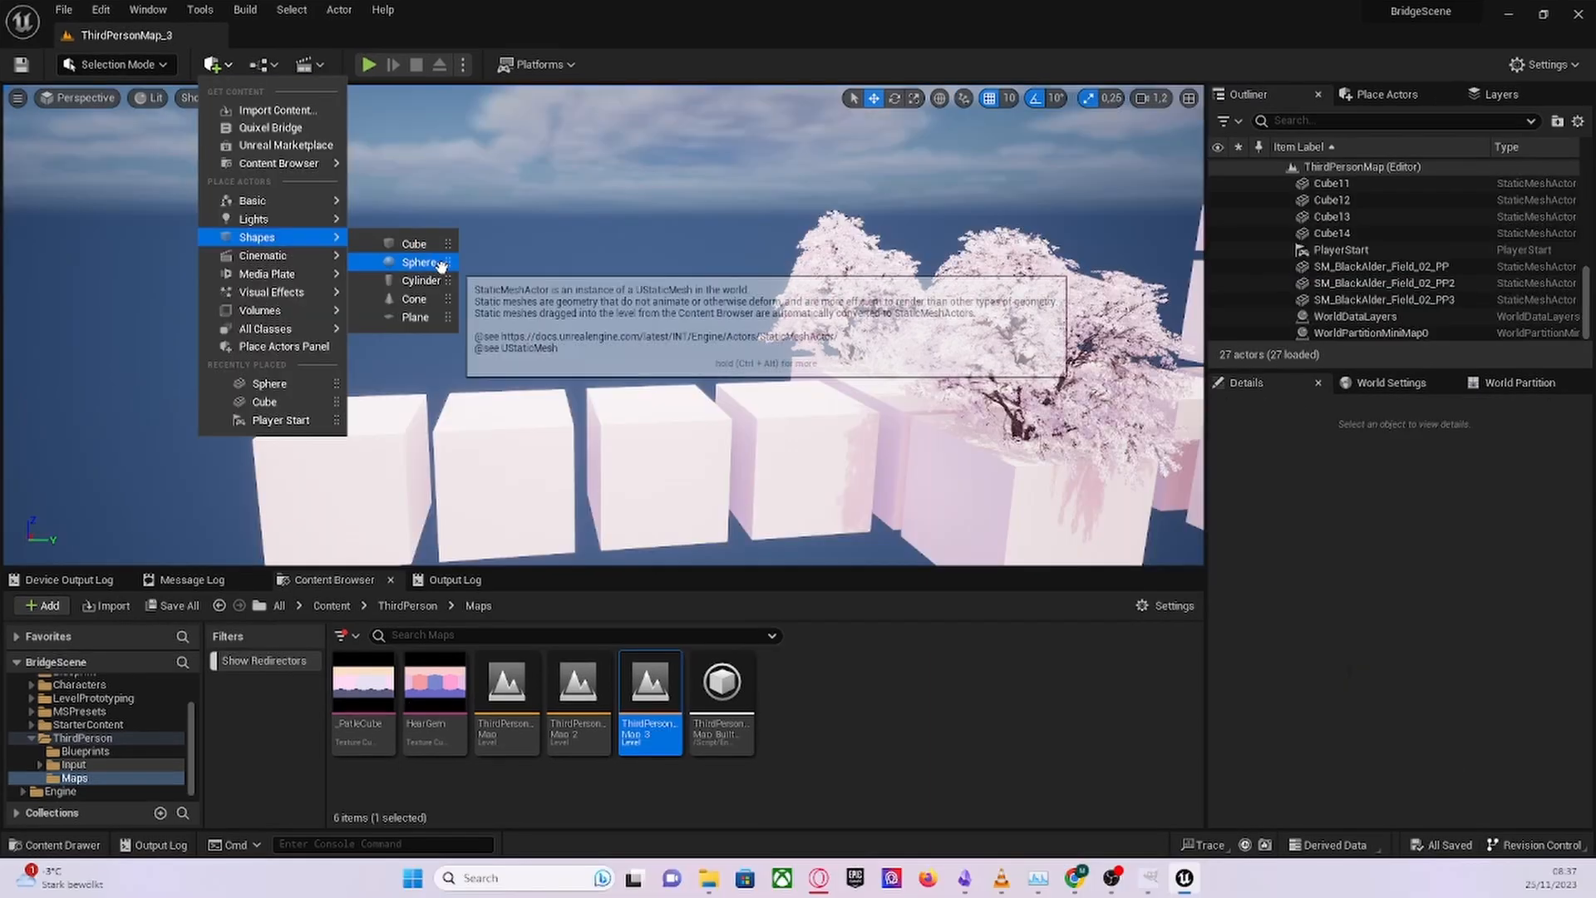
# - Place a sphere shape in the level above the row of cubes and scale it uniformly to 100
pyautogui.moveTo(441, 265); pyautogui.dragTo(666, 432)
pyautogui.click(1390, 641)
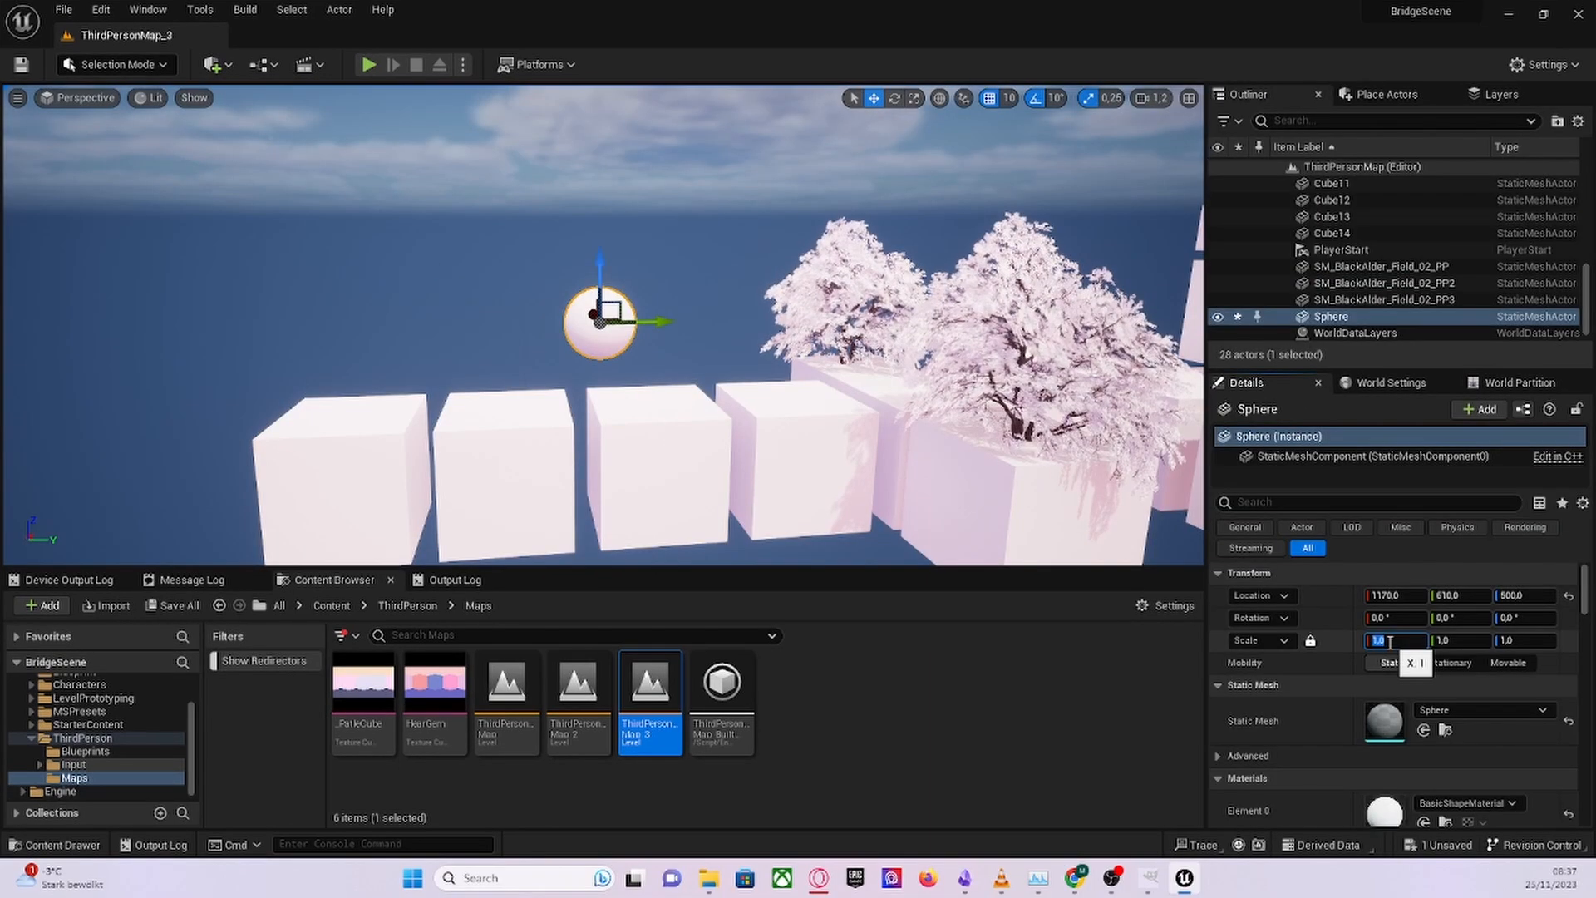
pyautogui.write('100')
pyautogui.press('Return')
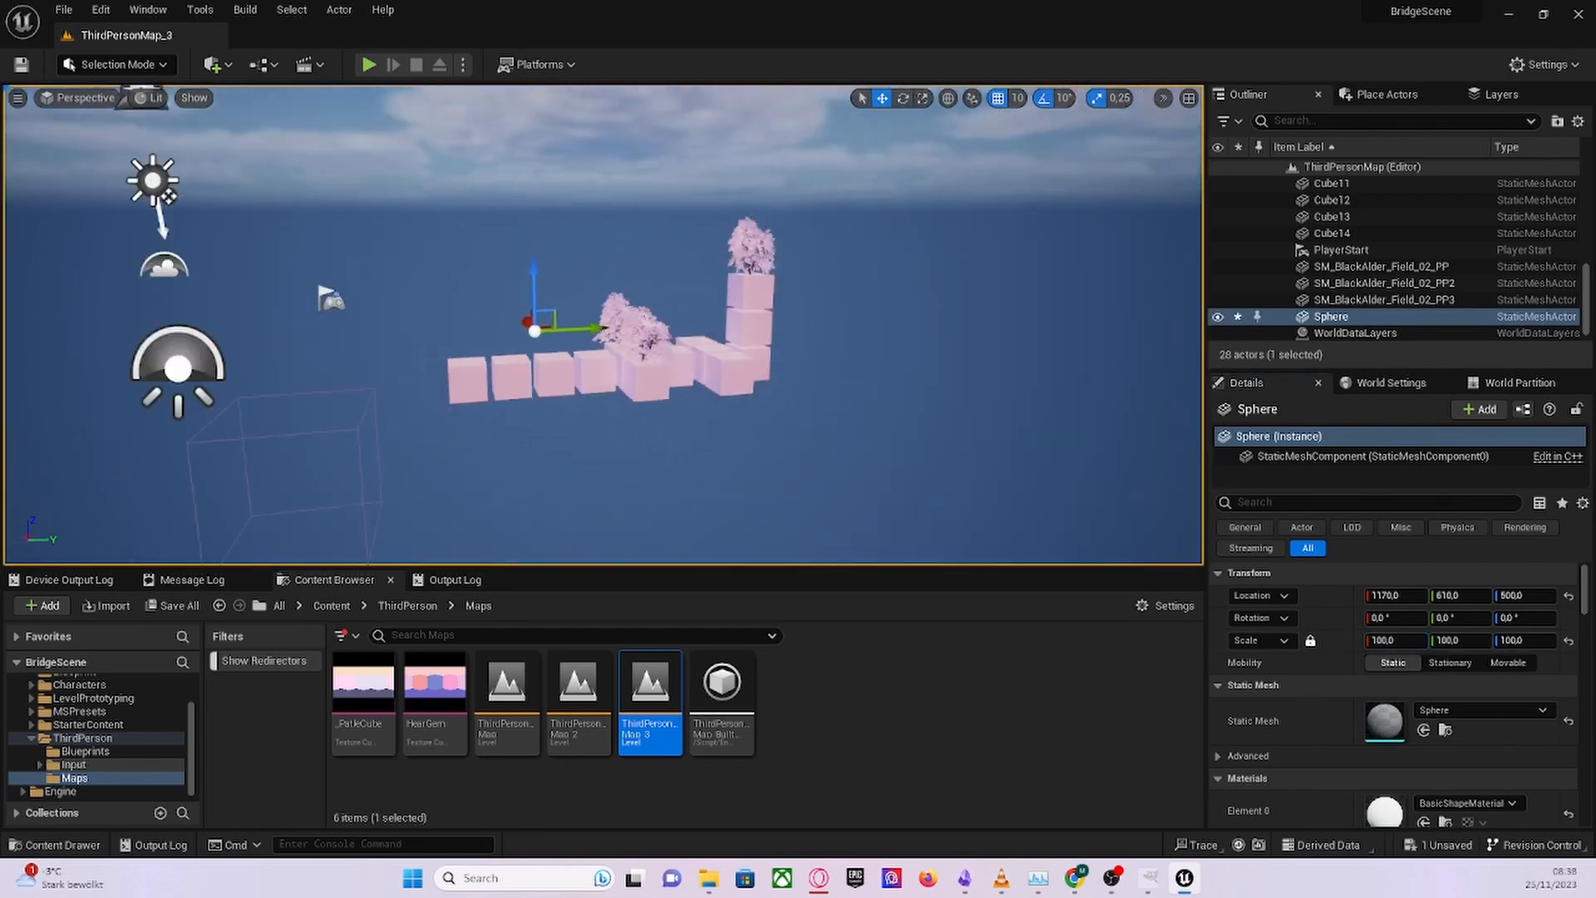
pyautogui.press('f')
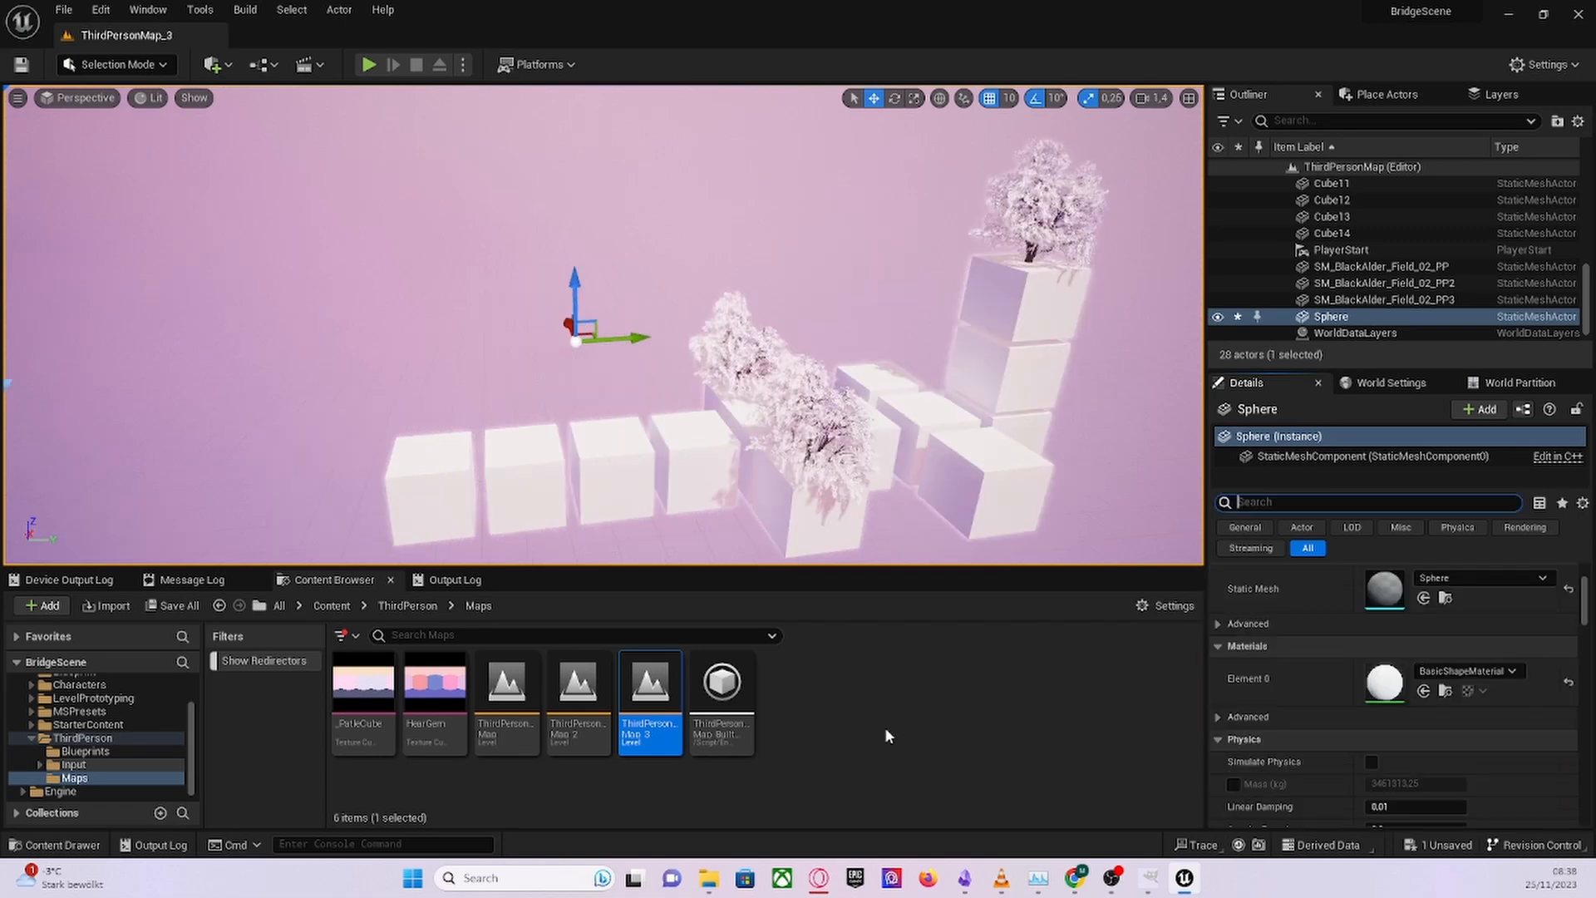
# - Create a new material and connect a three-value colour constant of 0, 0.353727, 0.869792 to its Base Color and Emissive Color
pyautogui.rightClick(885, 727)
pyautogui.click(944, 318)
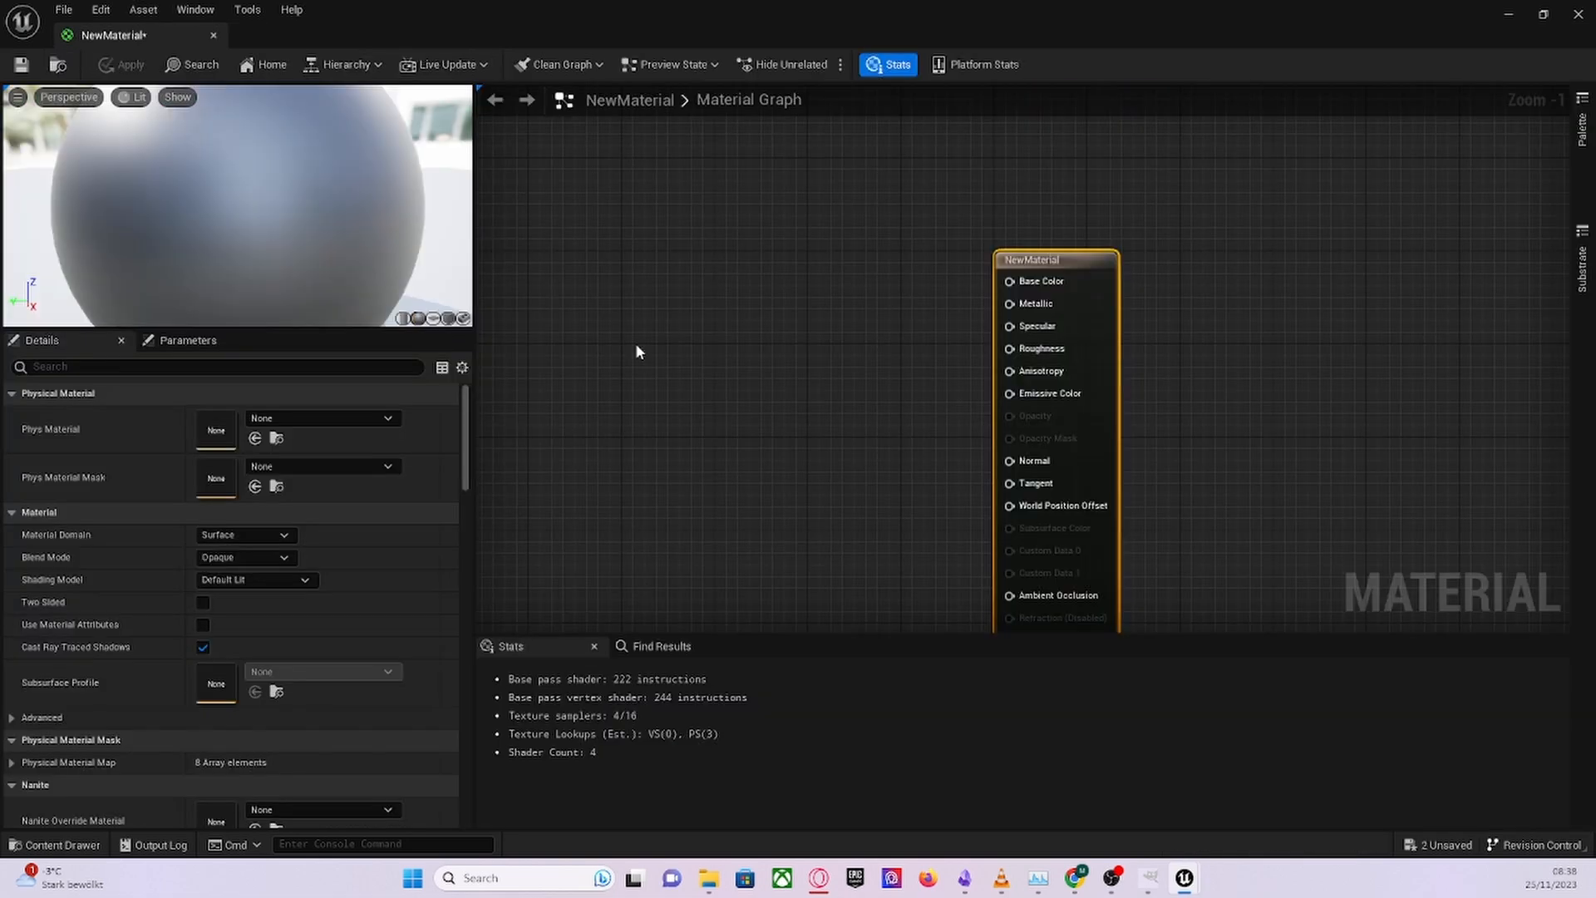
pyautogui.click(634, 342)
pyautogui.moveTo(738, 366); pyautogui.dragTo(700, 286)
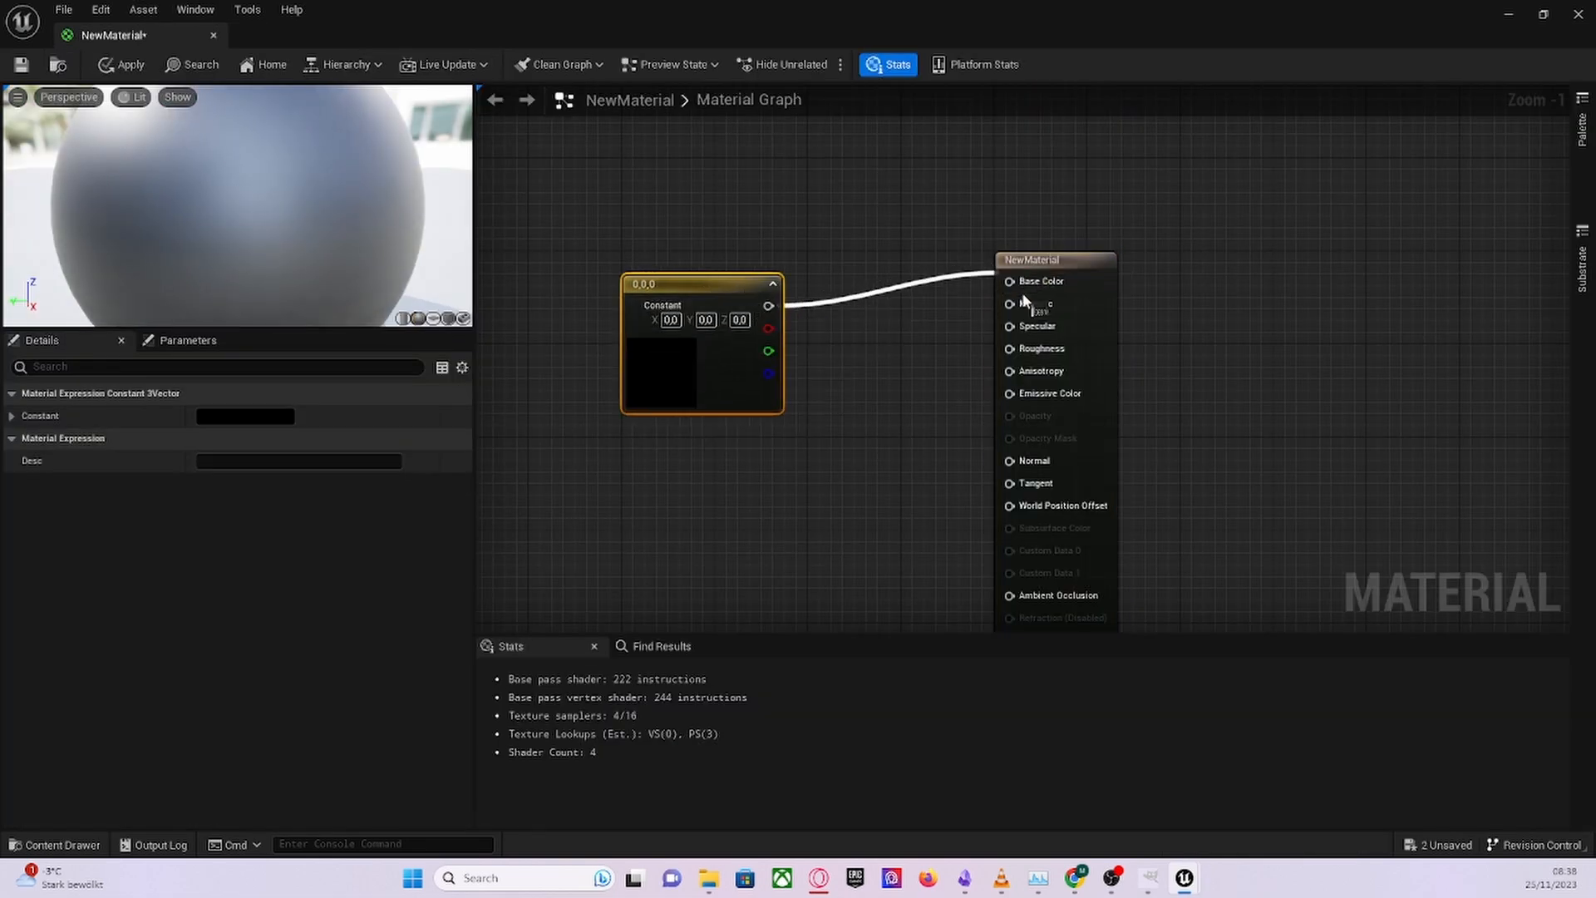
pyautogui.moveTo(1029, 287); pyautogui.dragTo(1027, 282)
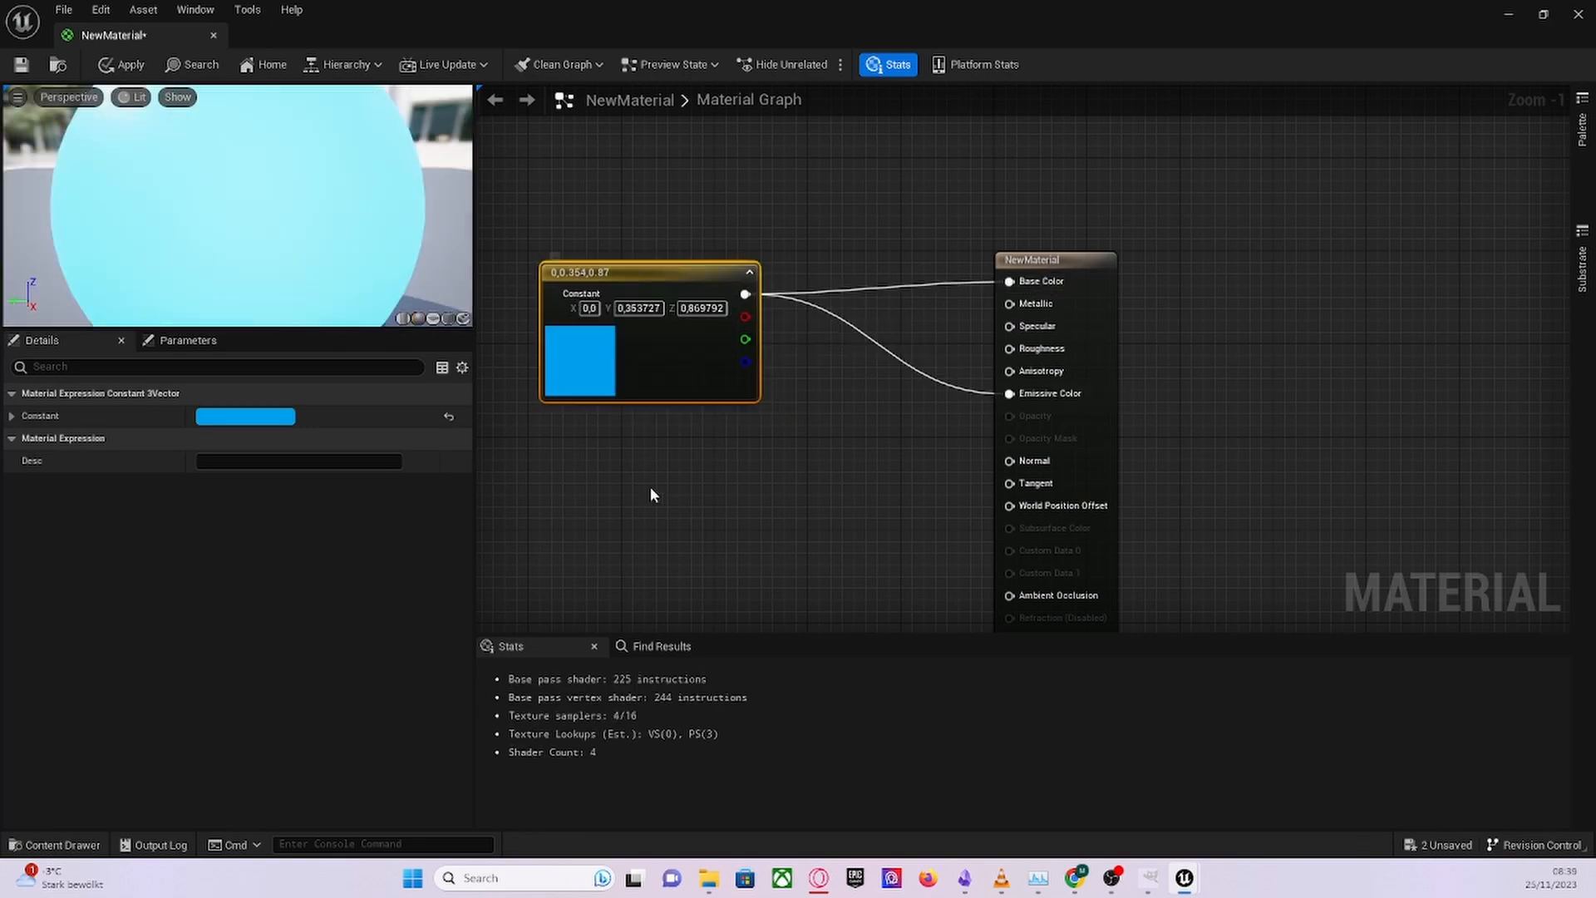
pyautogui.click(650, 486)
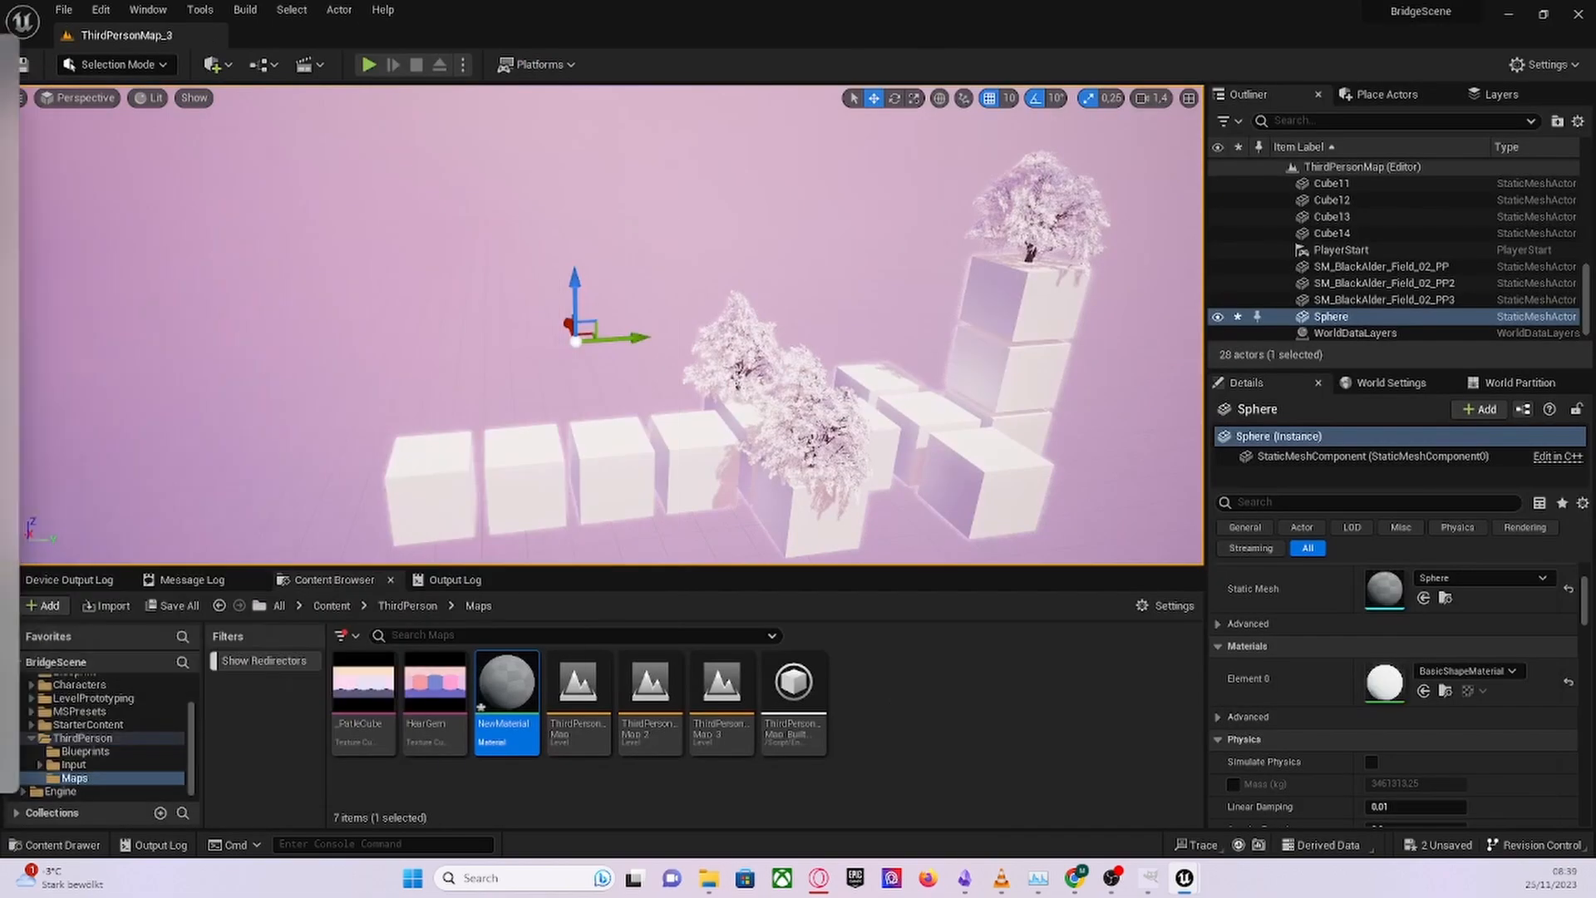
# - Apply NewMaterial to the sphere and change the material's colour constant to 0, 0.077667, 0.375
pyautogui.moveTo(507, 682); pyautogui.dragTo(1381, 673)
pyautogui.moveTo(541, 460); pyautogui.dragTo(541, 459)
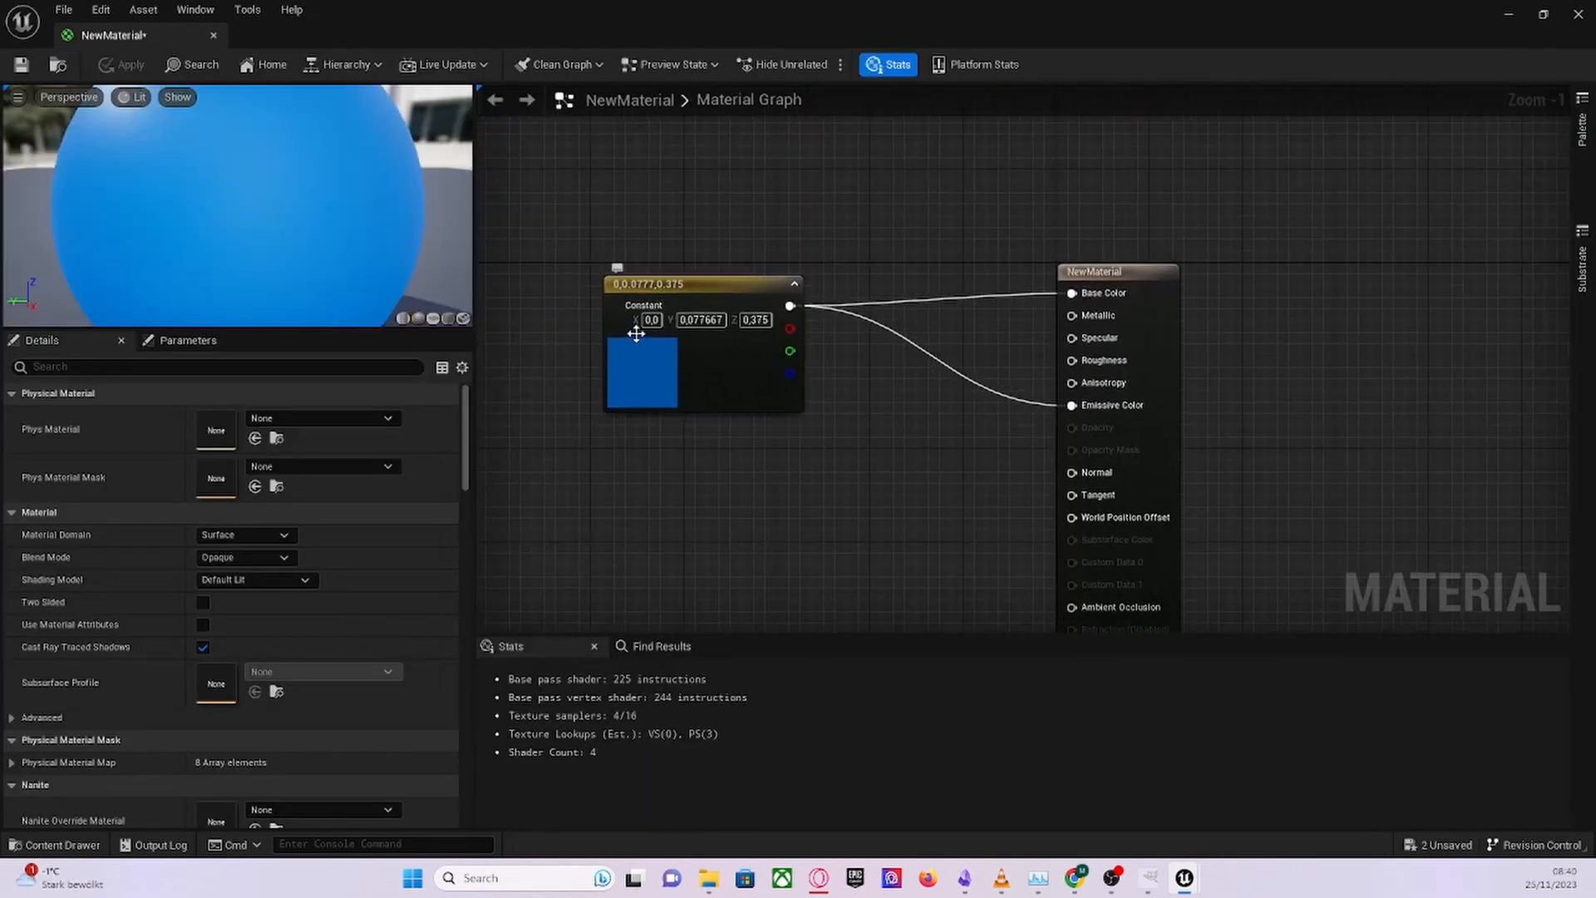
pyautogui.click(802, 413)
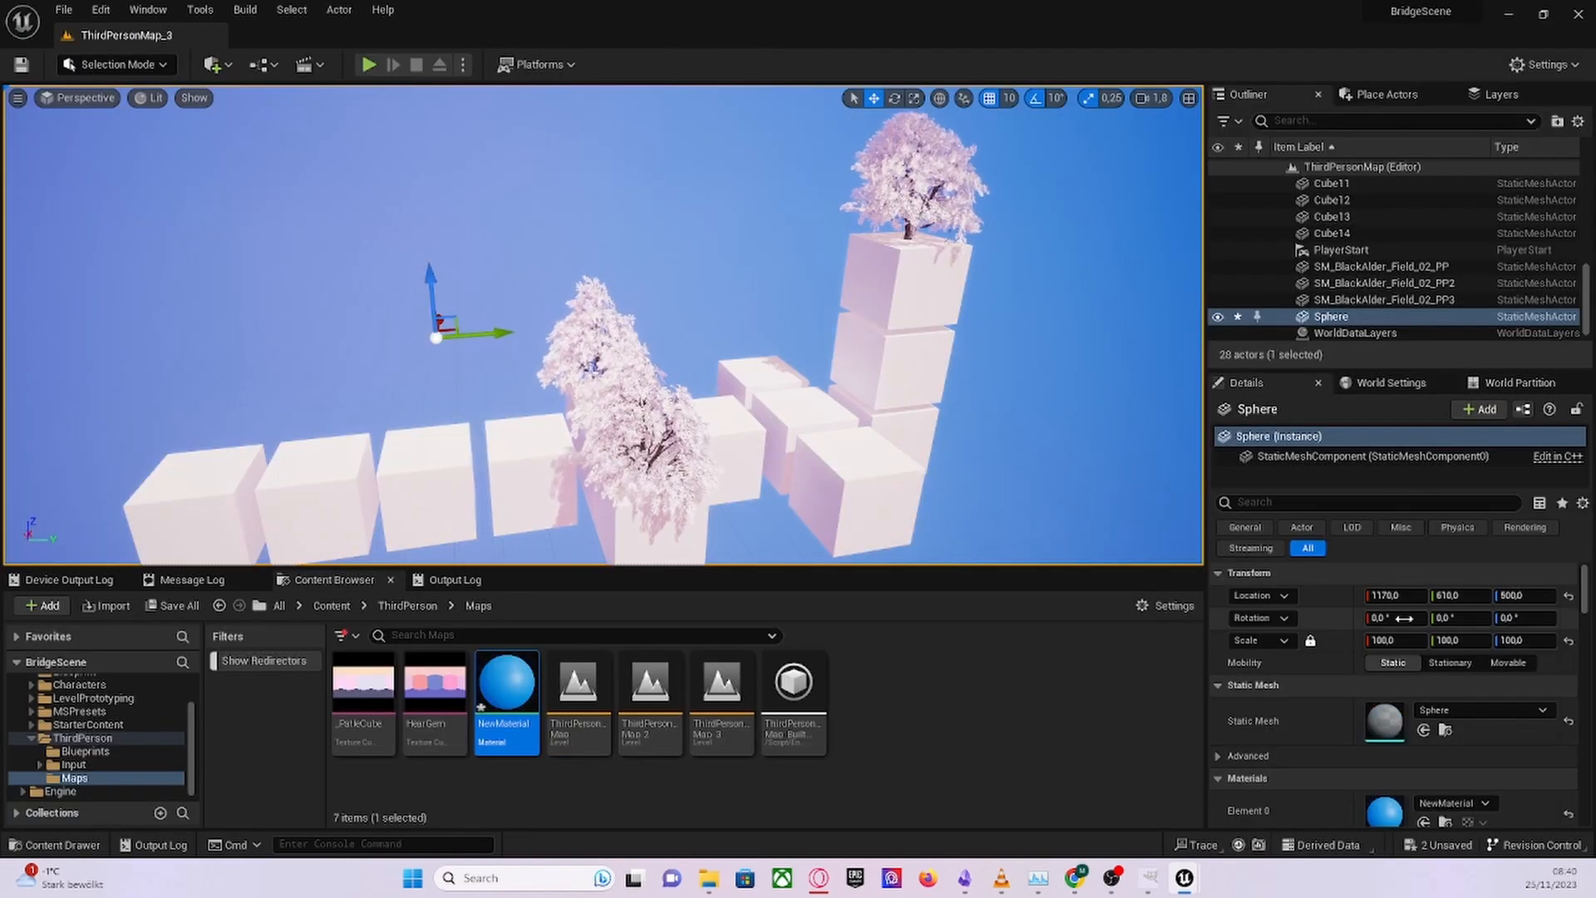
pyautogui.scroll(-3, 1350, 689)
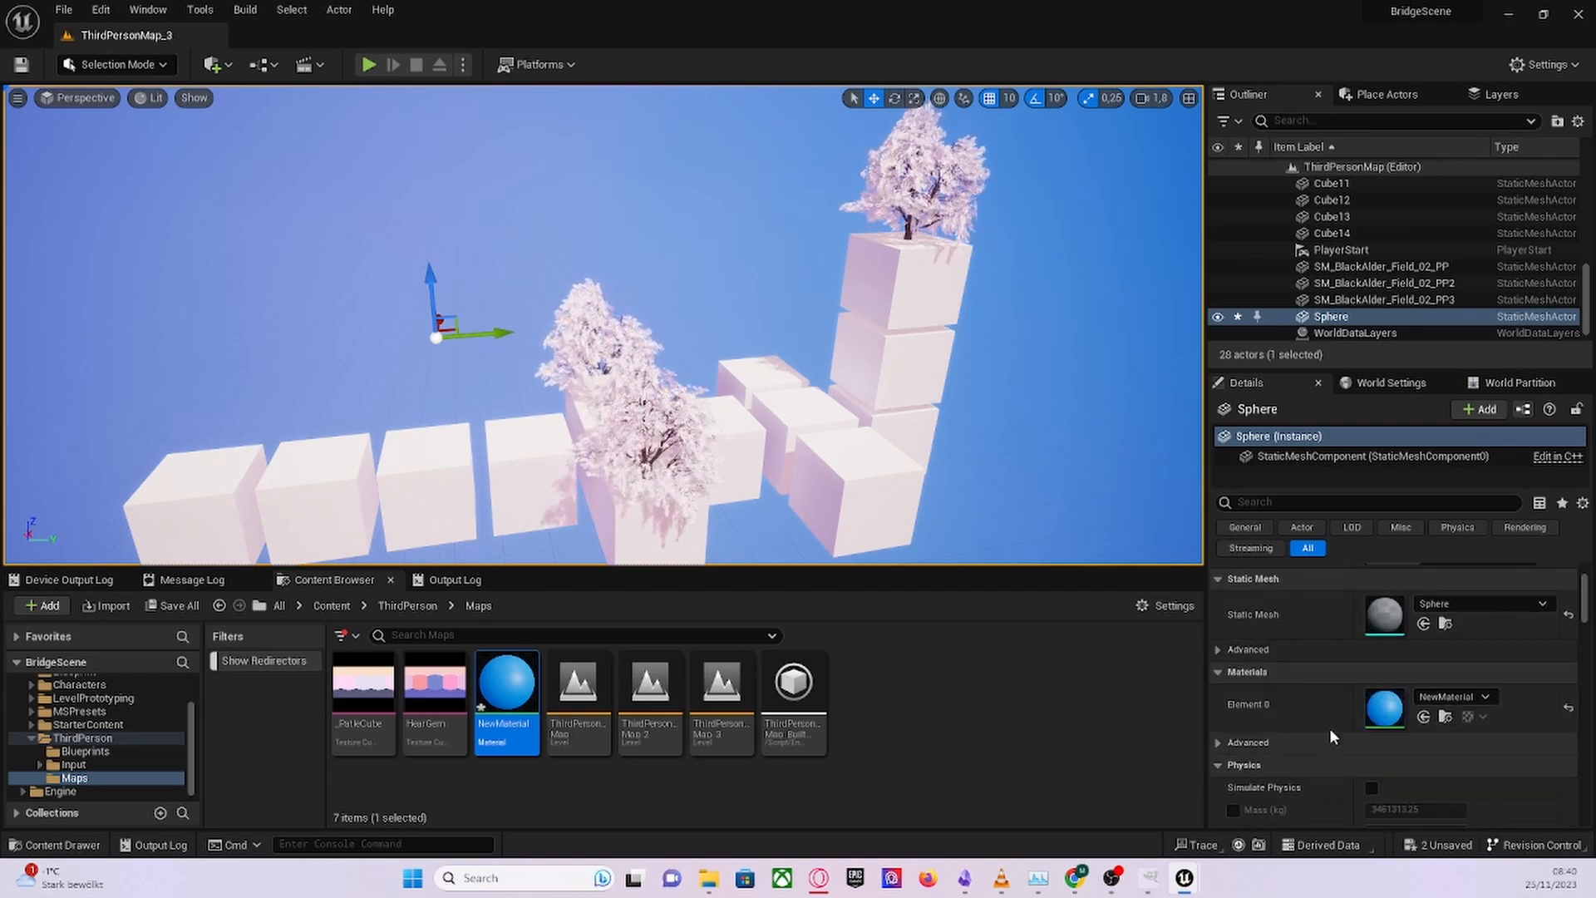
pyautogui.scroll(3, 1333, 716)
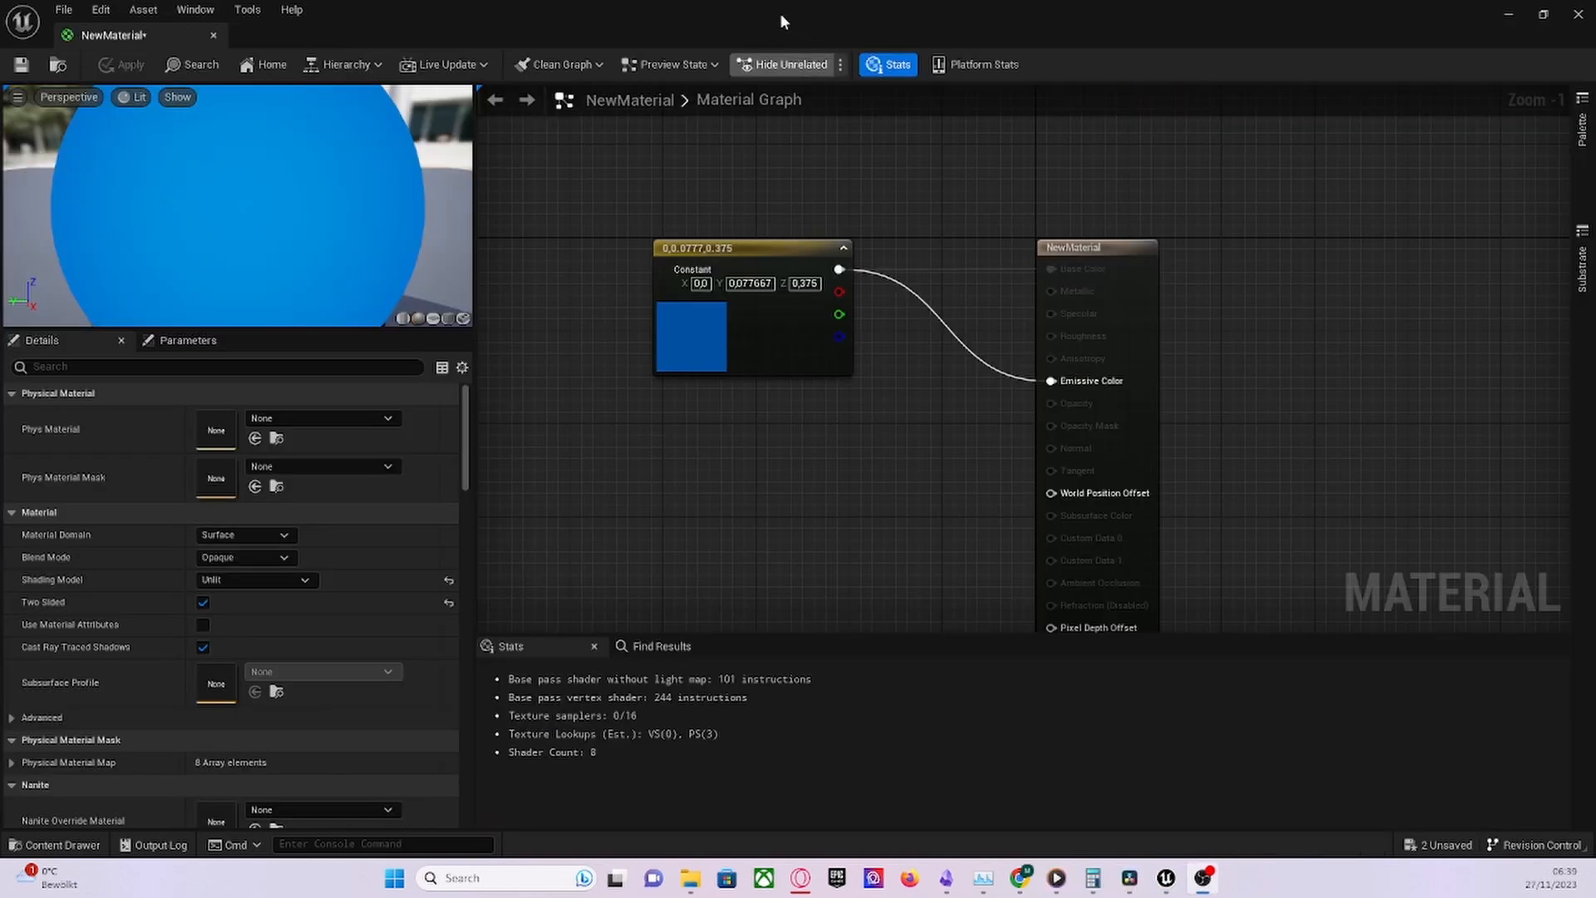
# - Shrink the material editor window so the level is visible beside it, and set NewMaterial's shading model to Default Lit
pyautogui.doubleClick(779, 13)
pyautogui.moveTo(1051, 150)
pyautogui.mouseDown()
pyautogui.moveTo(1286, 107)
pyautogui.moveTo(1214, 109)
pyautogui.mouseUp()
pyautogui.scroll(-3, 948, 453)
pyautogui.click(952, 407)
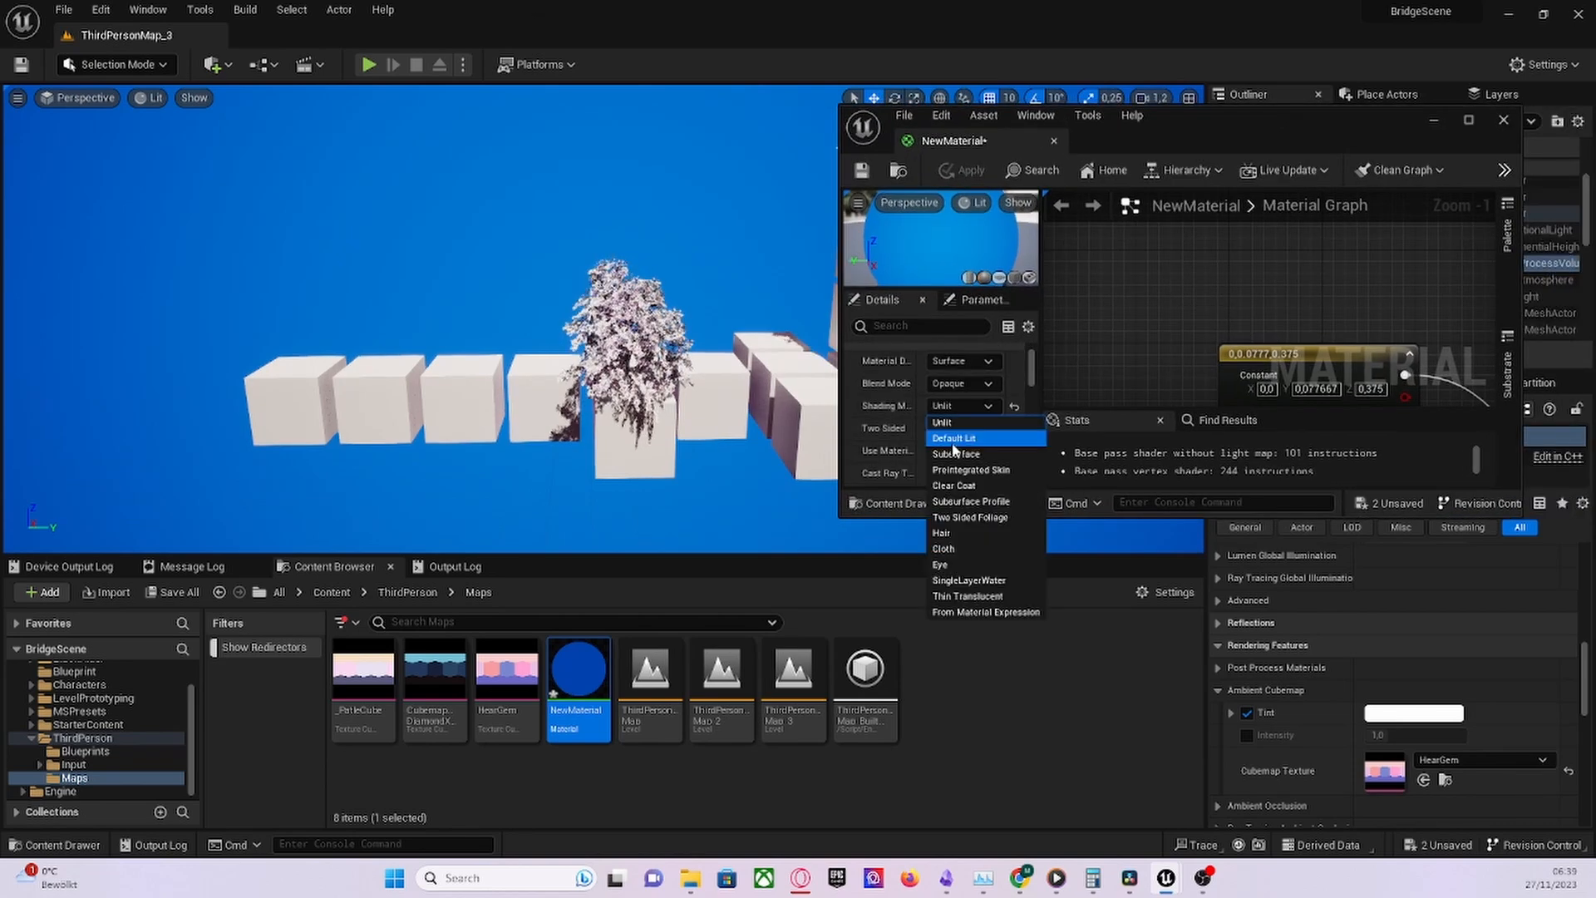
pyautogui.click(953, 442)
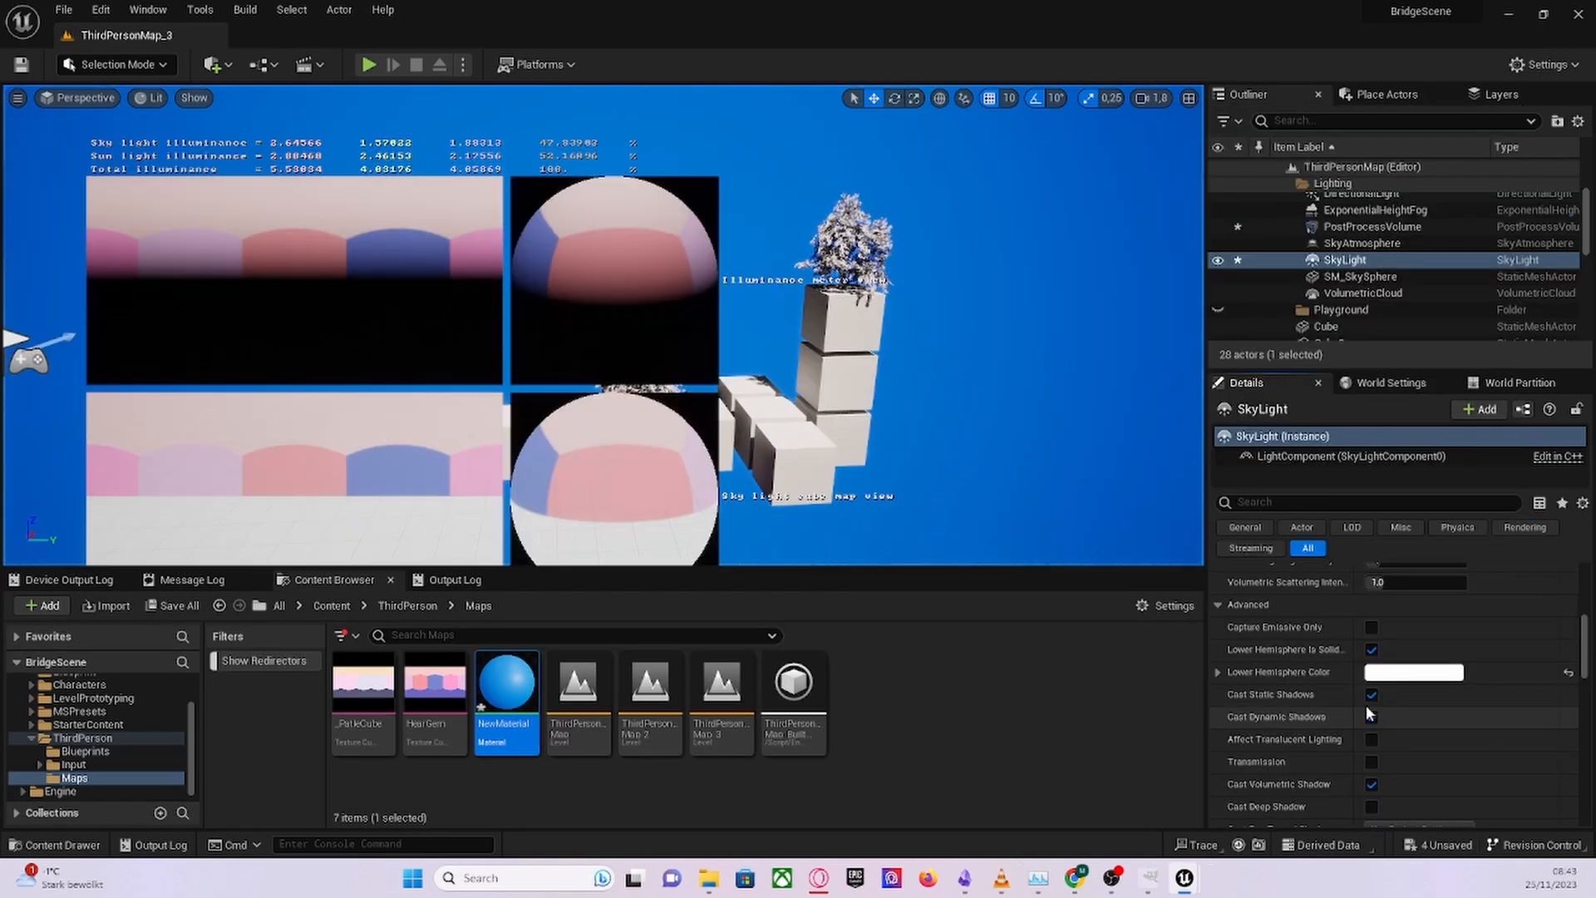
# - Toggle the SkyLight's Cast Dynamic Shadows and solid lower hemisphere options, and turn off its illuminance meter
pyautogui.click(1371, 716)
pyautogui.click(1371, 649)
pyautogui.scroll(-5, 1347, 669)
pyautogui.click(1371, 626)
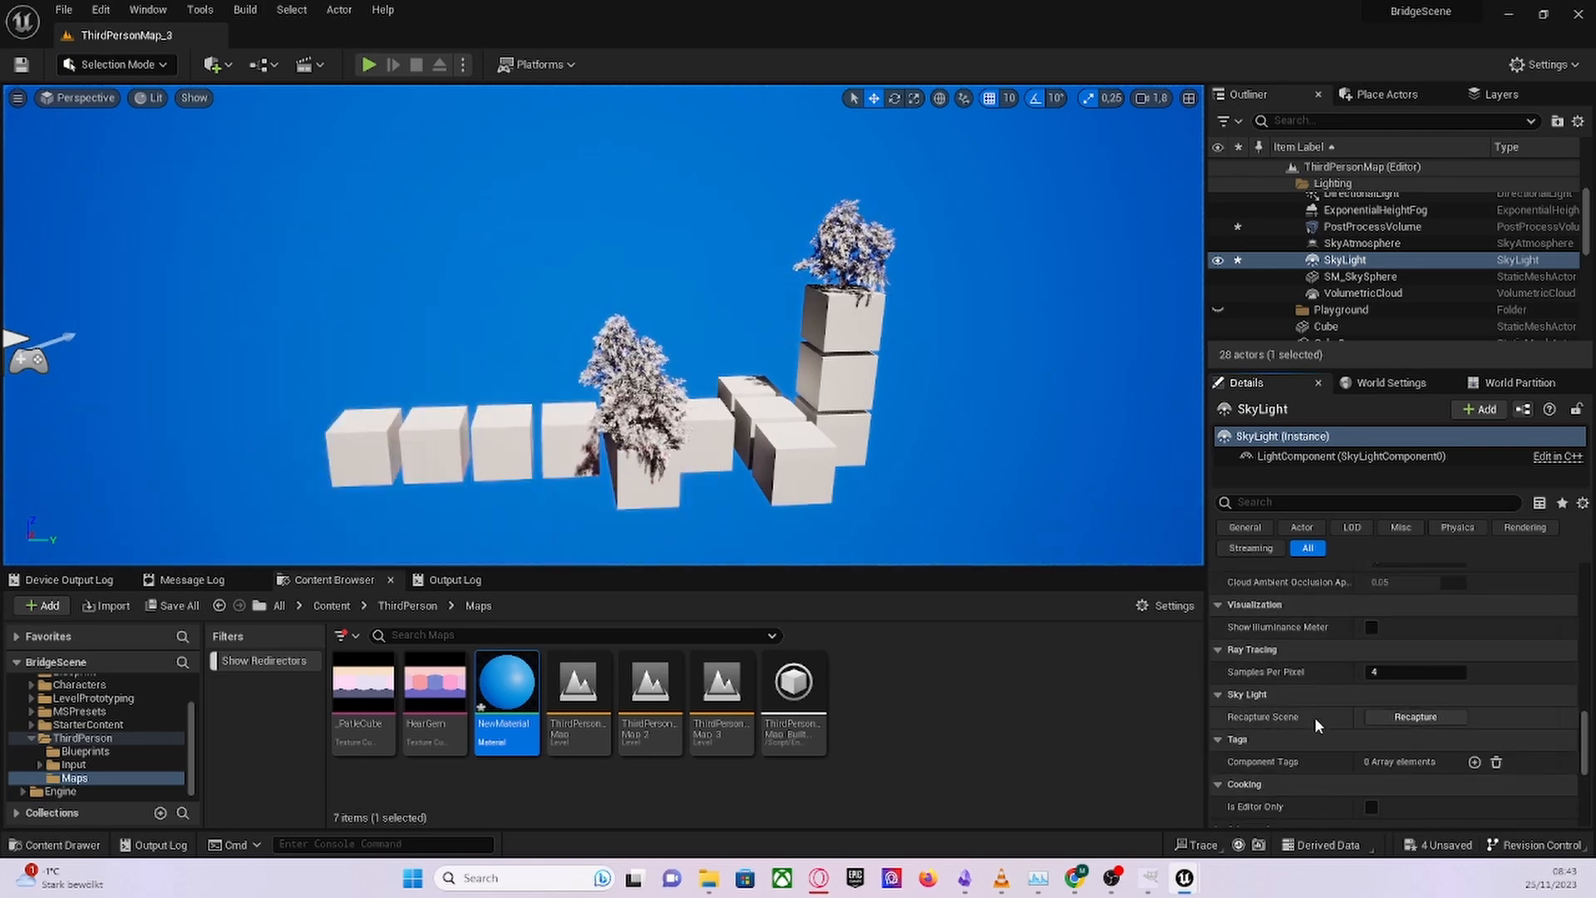
# - Set the PostProcessVolume's global illumination method to None
pyautogui.scroll(-2, 1314, 717)
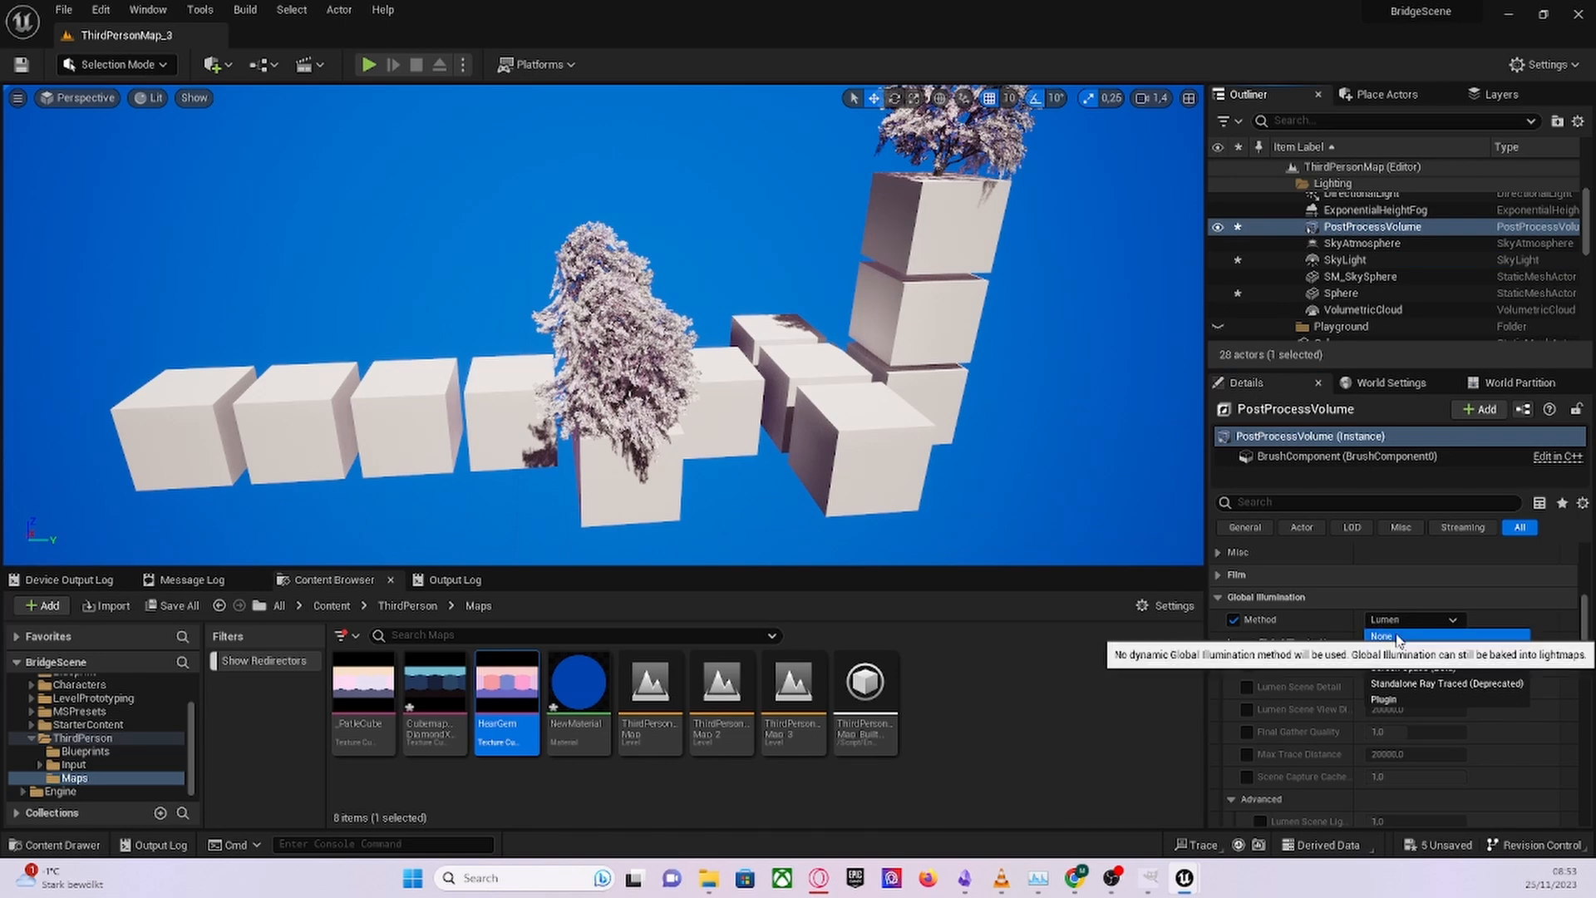
pyautogui.click(1396, 636)
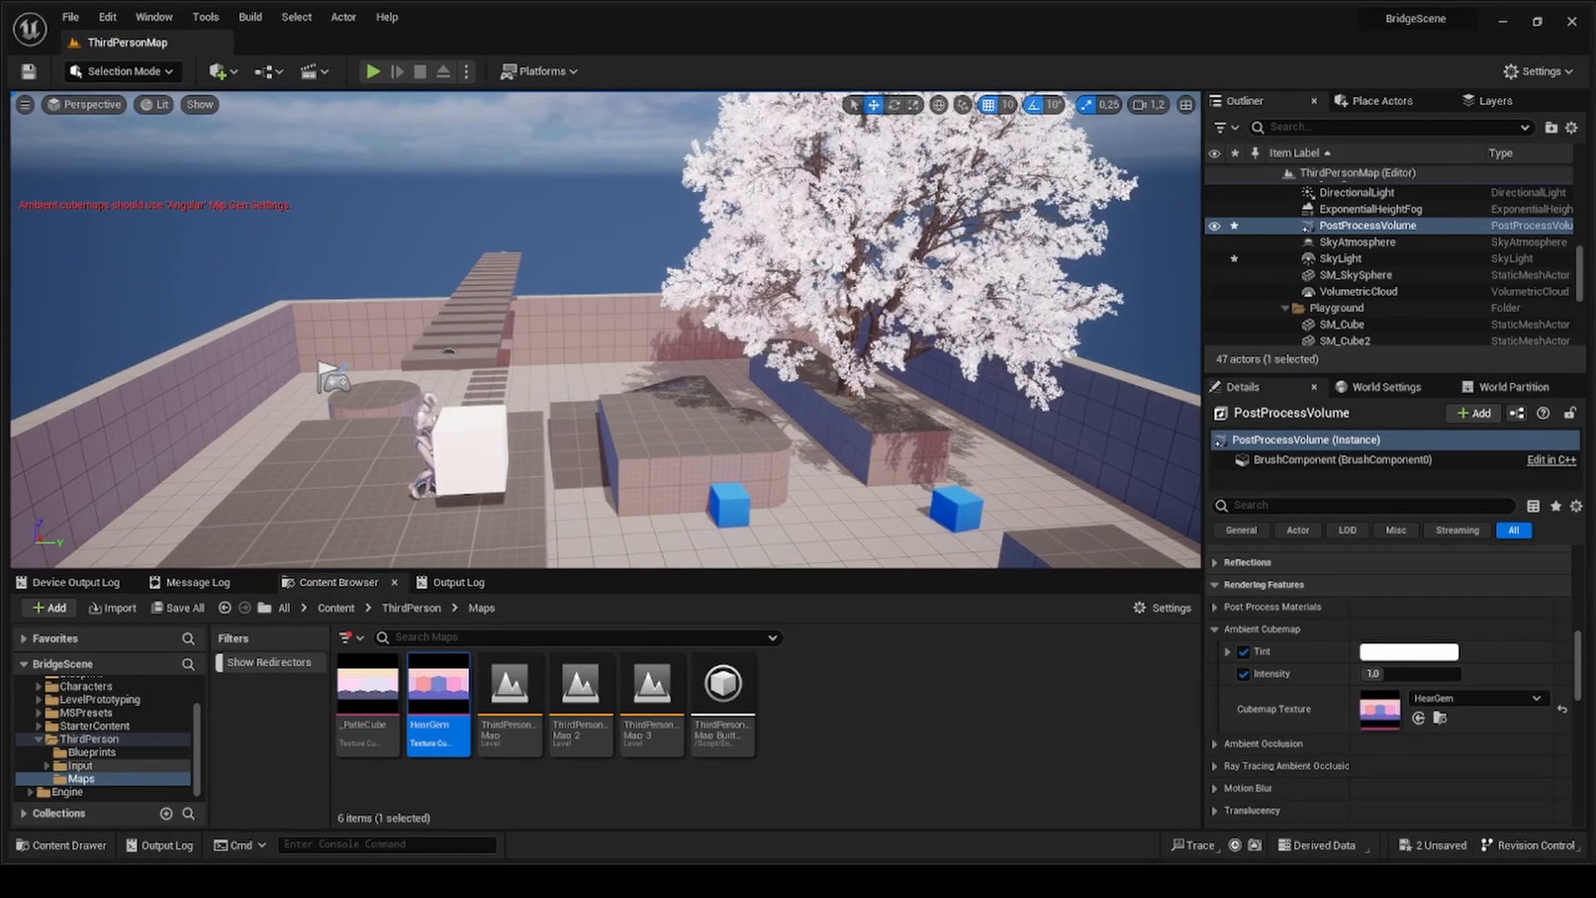
# - Set the SkyLight's source type to SLS Specified Cubemap and assign the HearGem texture as its cubemap
pyautogui.scroll(-3, 605, 329)
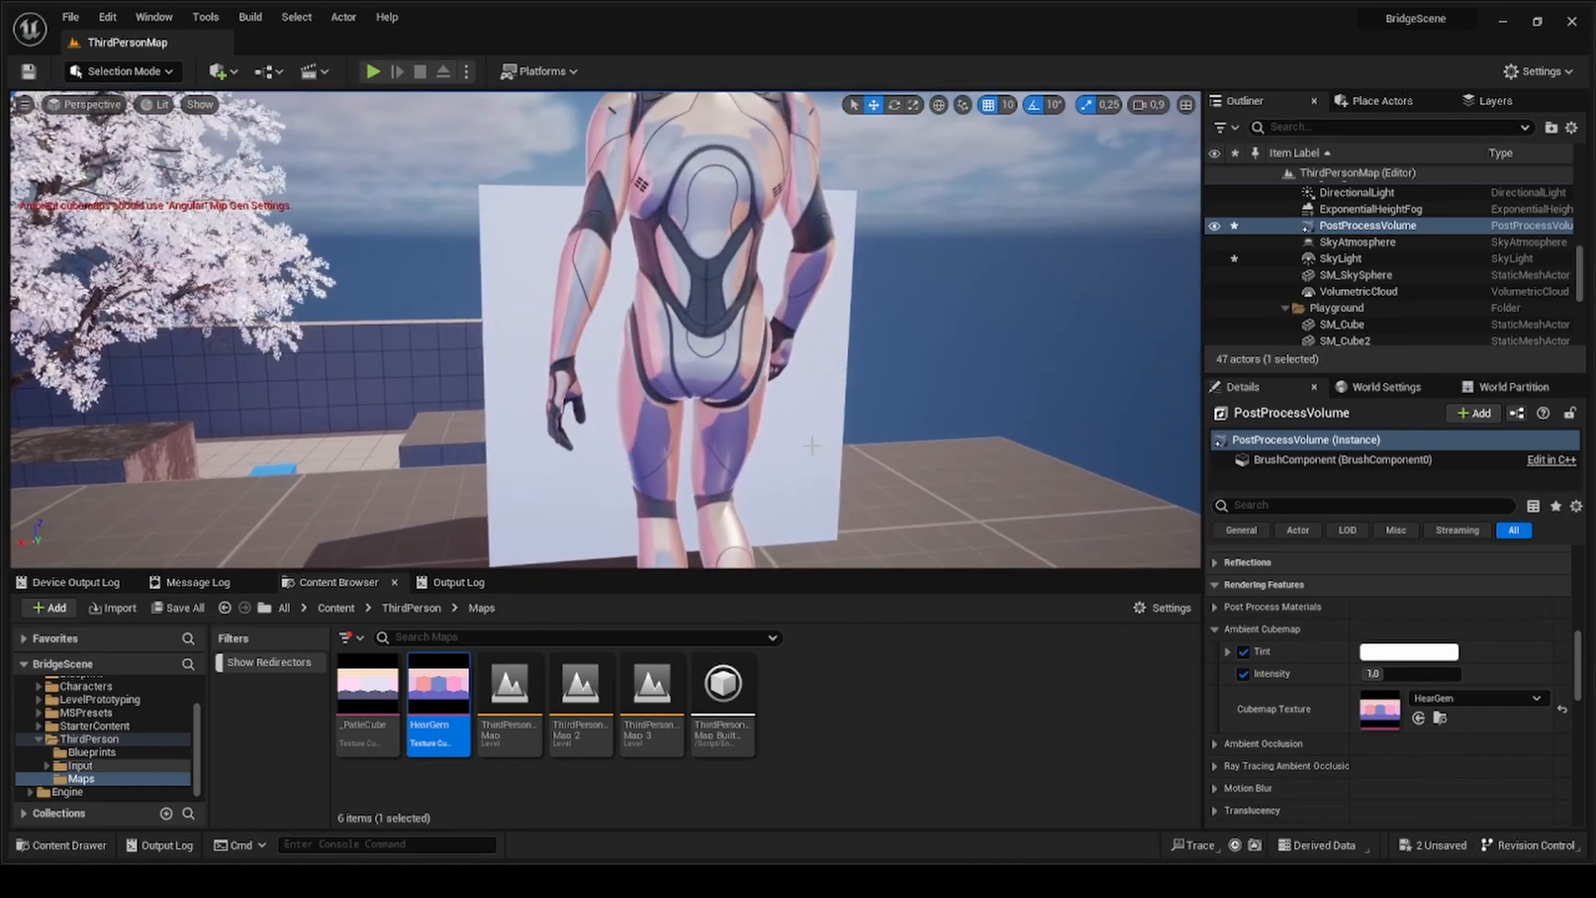
pyautogui.press('e')
pyautogui.press('w')
pyautogui.press('s')
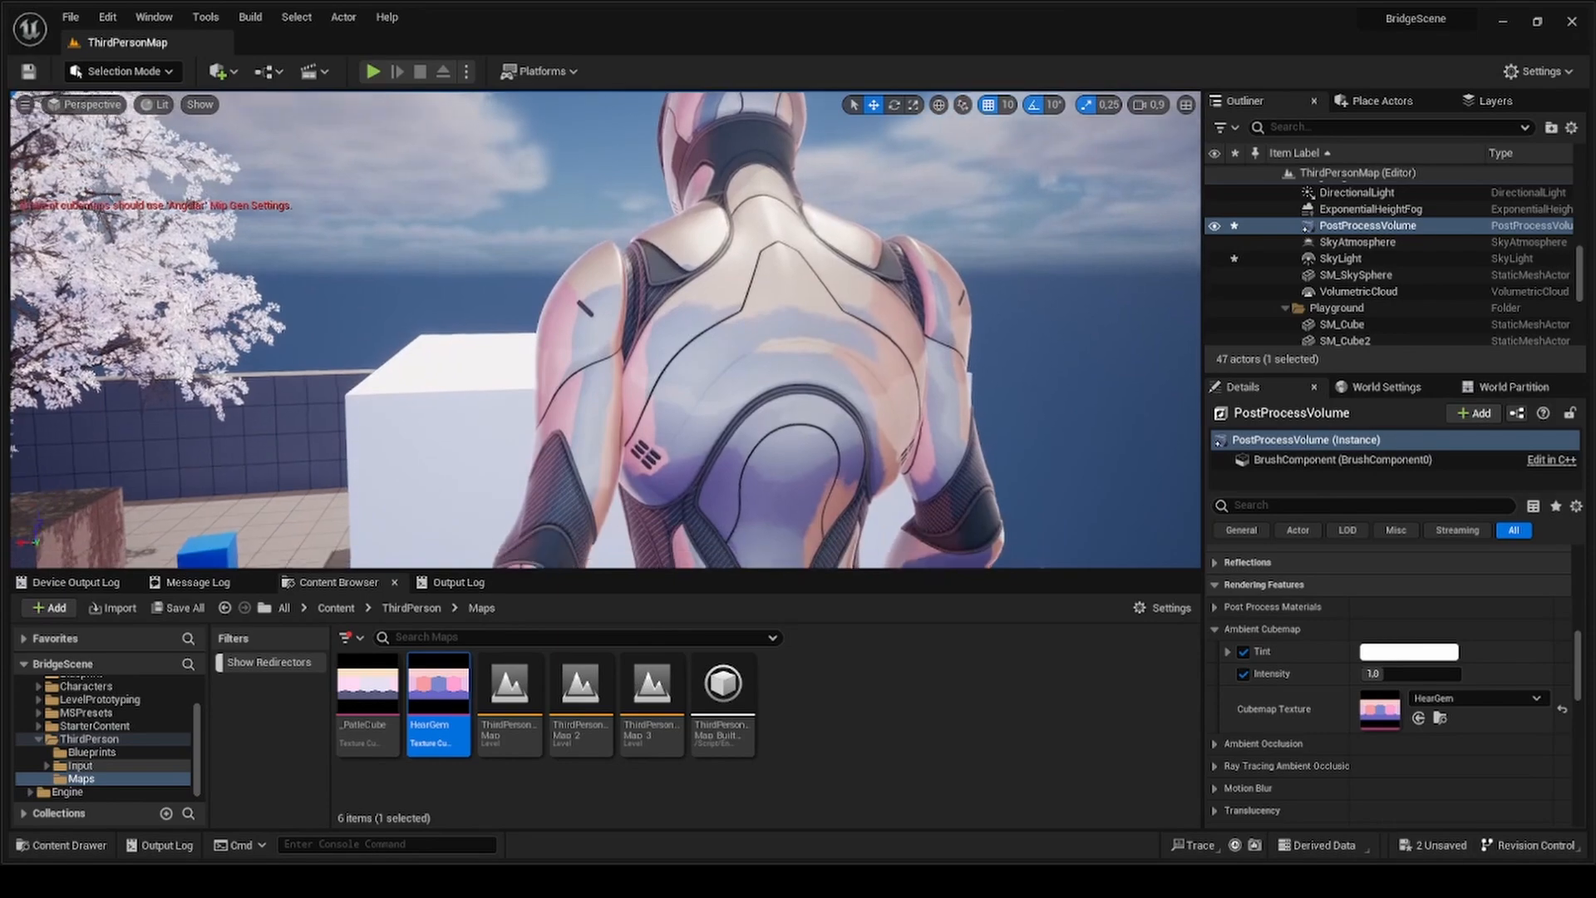
pyautogui.press('d')
pyautogui.click(1340, 259)
pyautogui.click(1415, 625)
pyautogui.click(1393, 655)
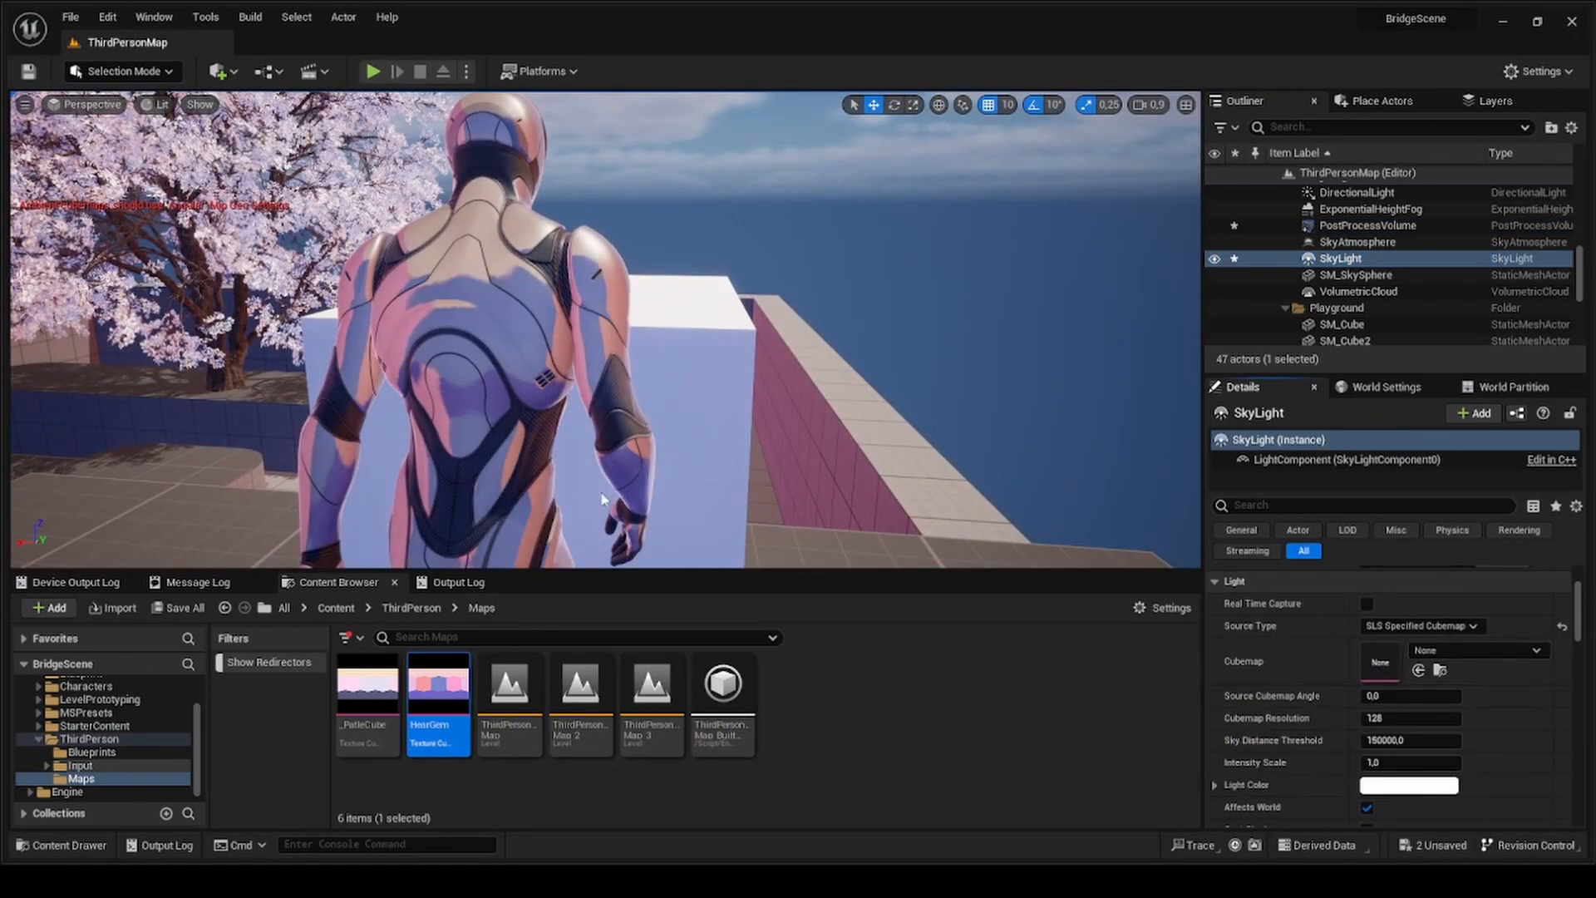
pyautogui.press('s')
pyautogui.moveTo(471, 684); pyautogui.dragTo(1331, 742)
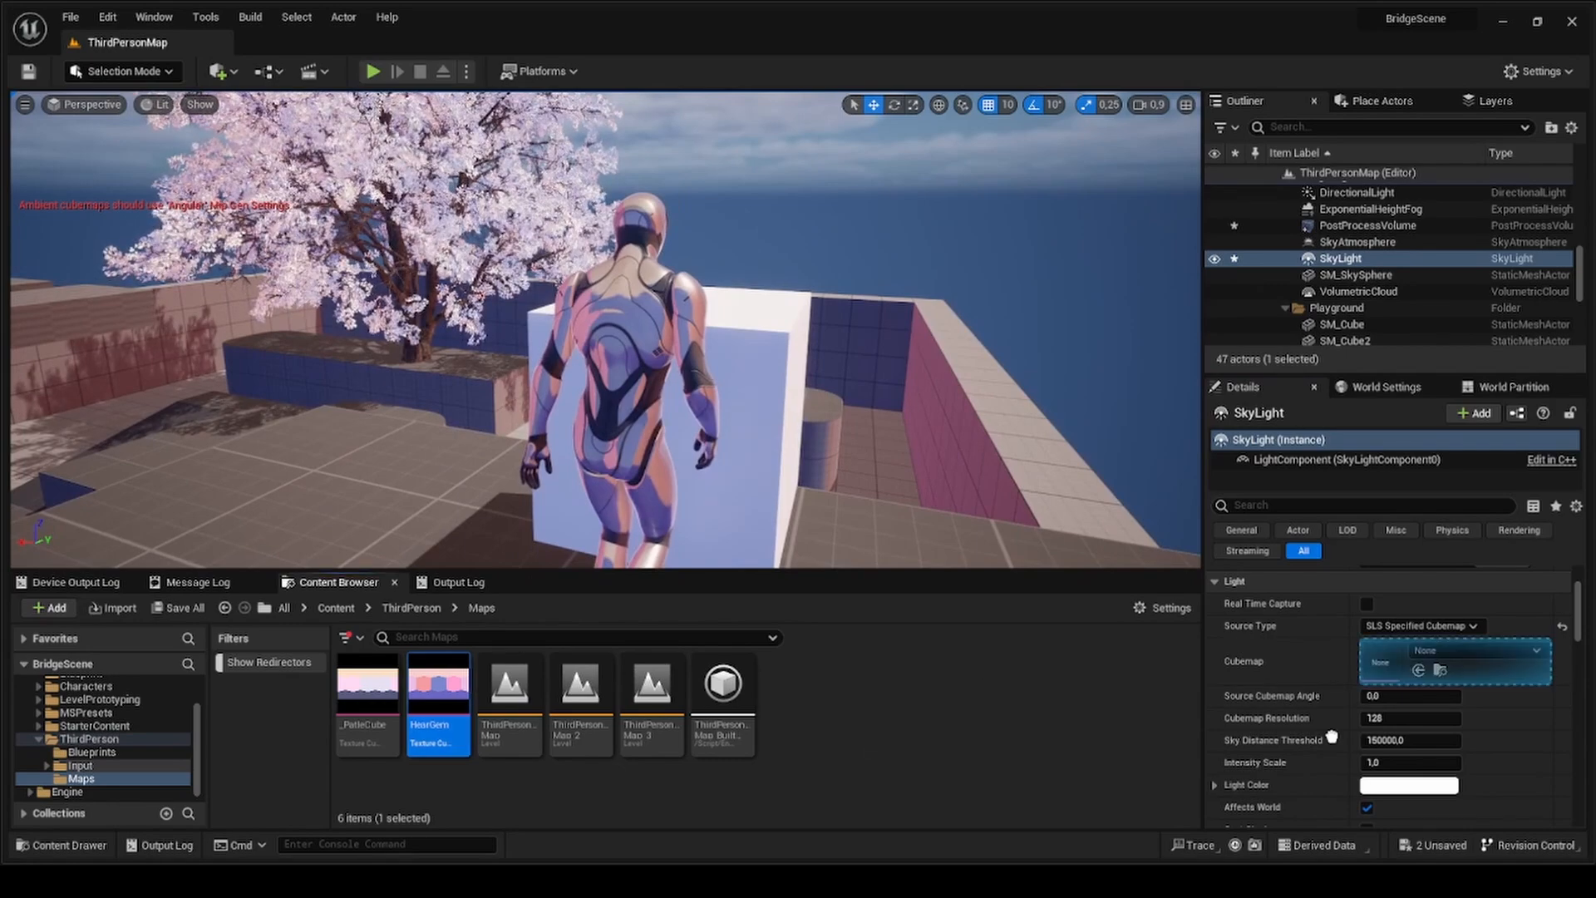
pyautogui.moveTo(1413, 662); pyautogui.dragTo(1413, 662)
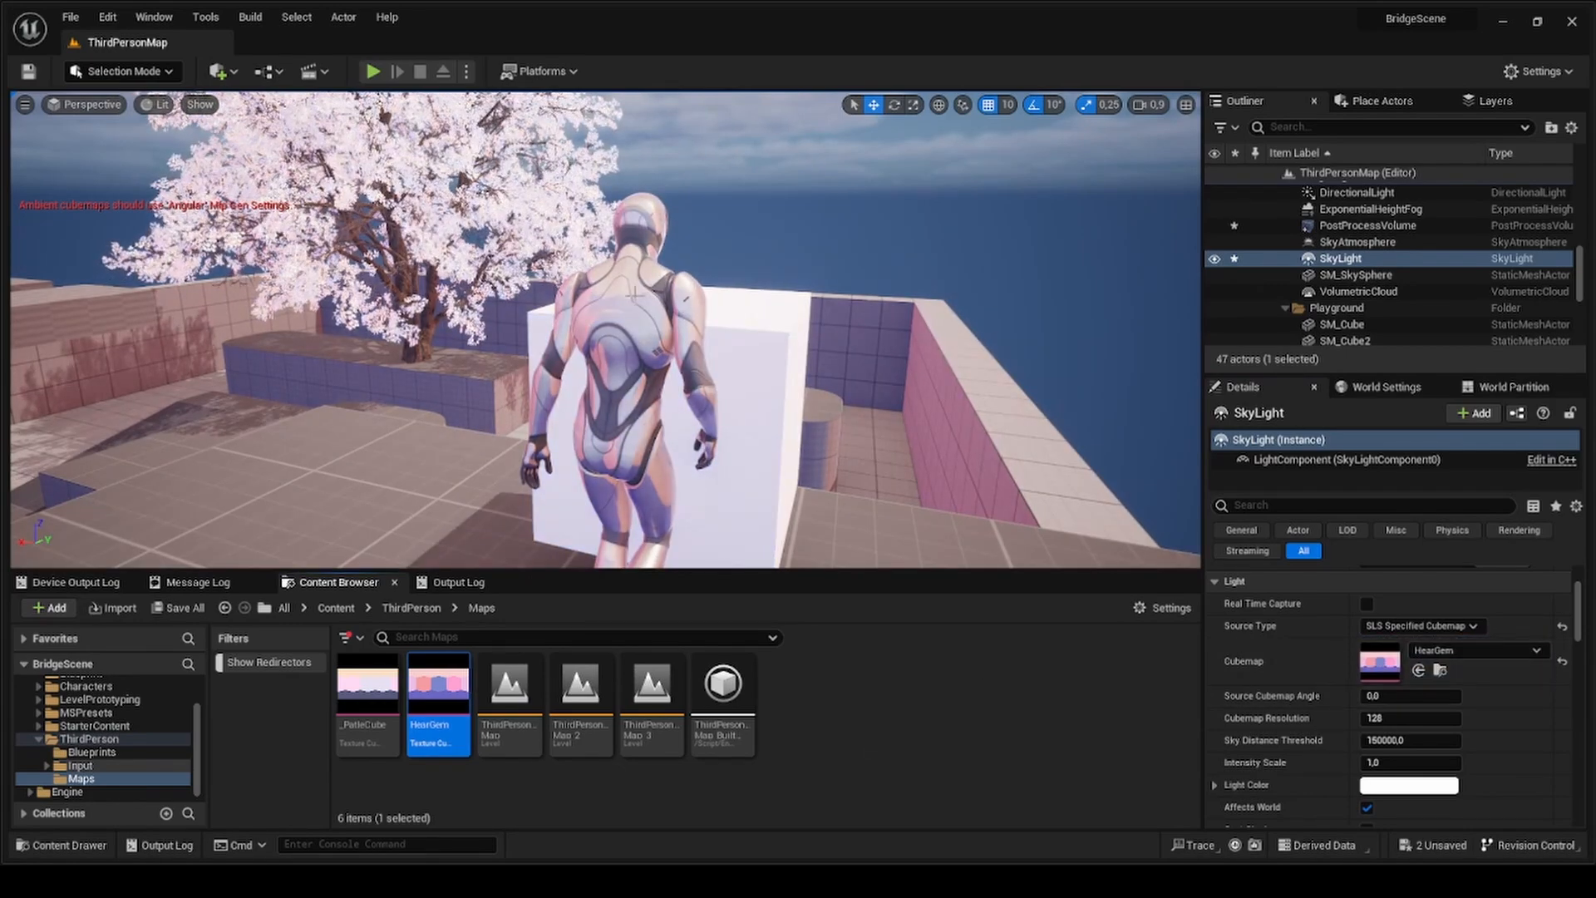
# - Set the SkyLight's intensity scale to 0,2
pyautogui.press('s')
pyautogui.press('a')
pyautogui.press('d')
pyautogui.press('s')
pyautogui.press('d')
pyautogui.scroll(2, 605, 329)
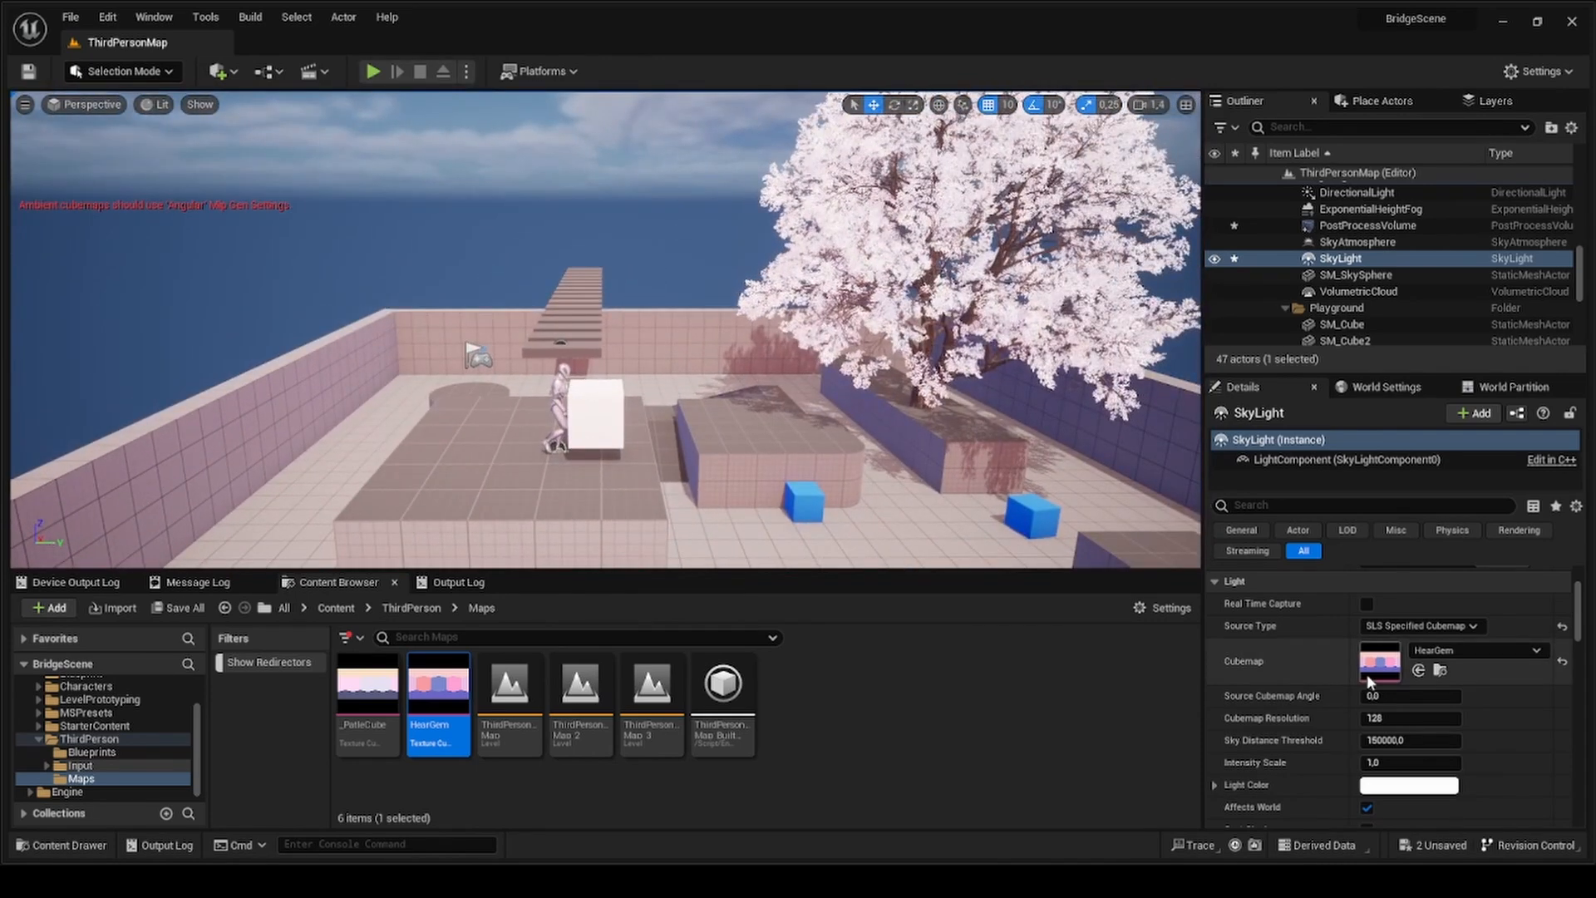
pyautogui.click(1386, 760)
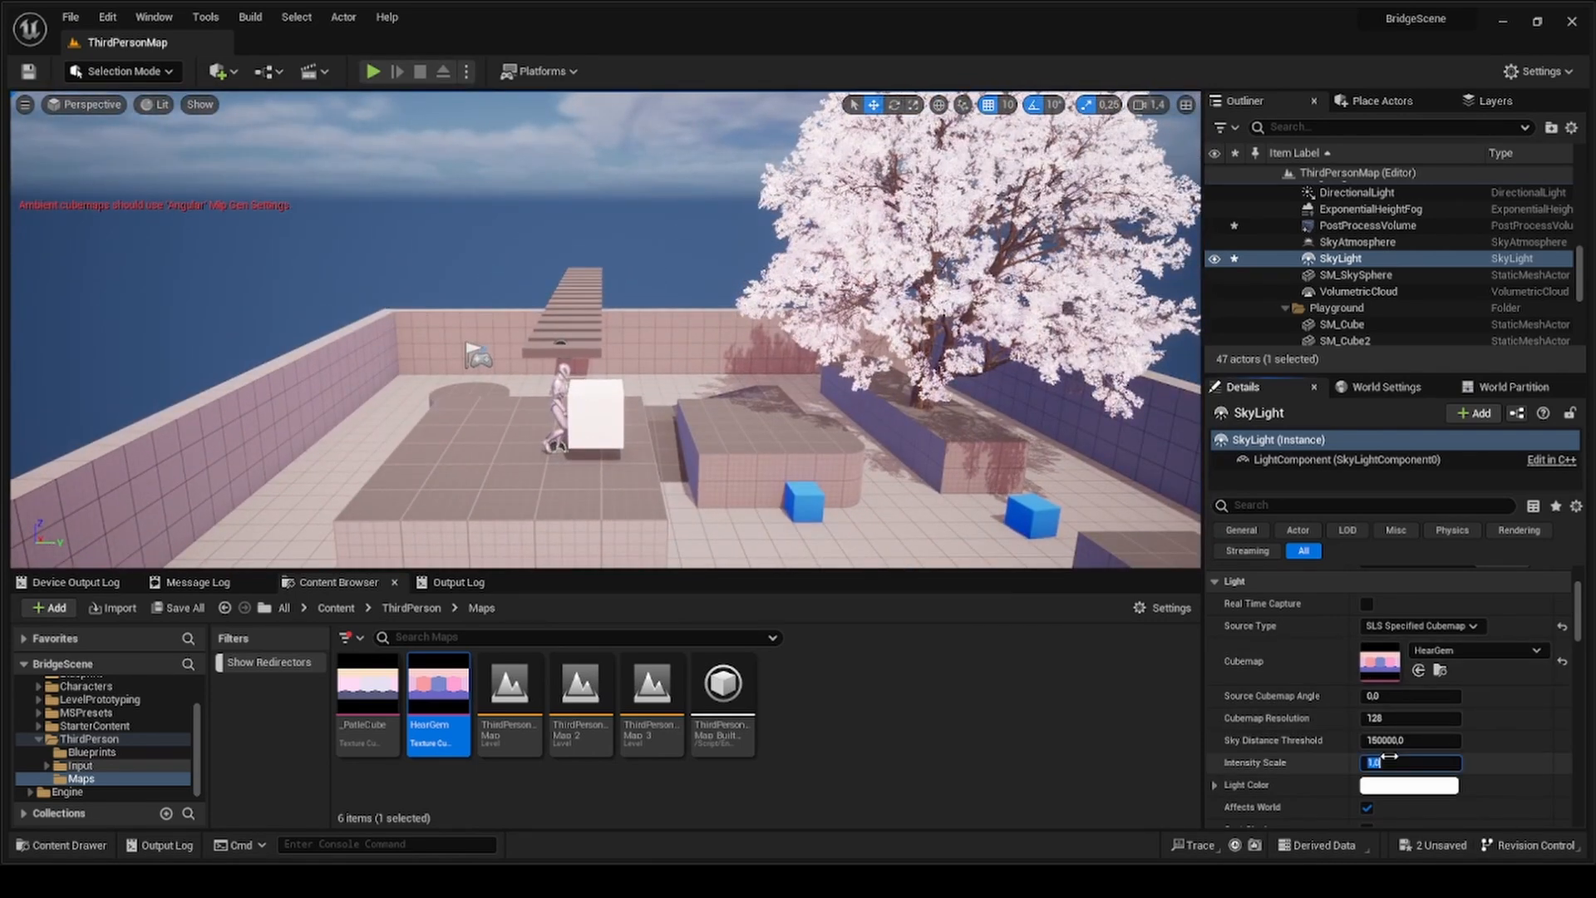
pyautogui.write('0,2')
pyautogui.press('Return')
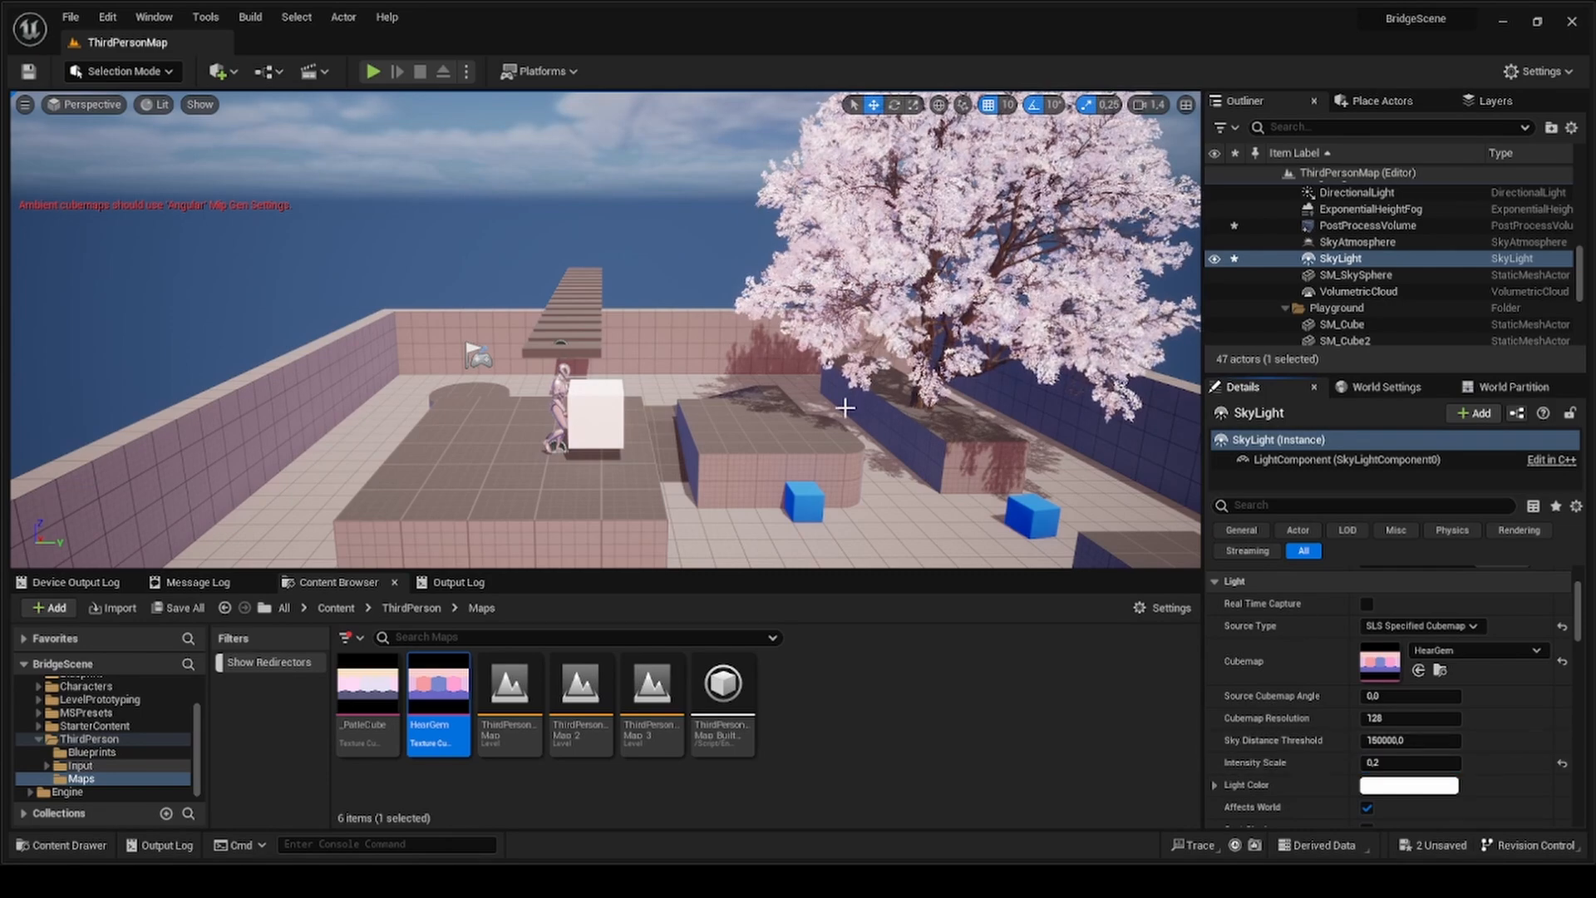
# - Check the mannequin's shading up close and set the SkyLight's intensity scale to 0,0
pyautogui.press('w')
pyautogui.press('a')
pyautogui.press('d')
pyautogui.scroll(-2, 1033, 443)
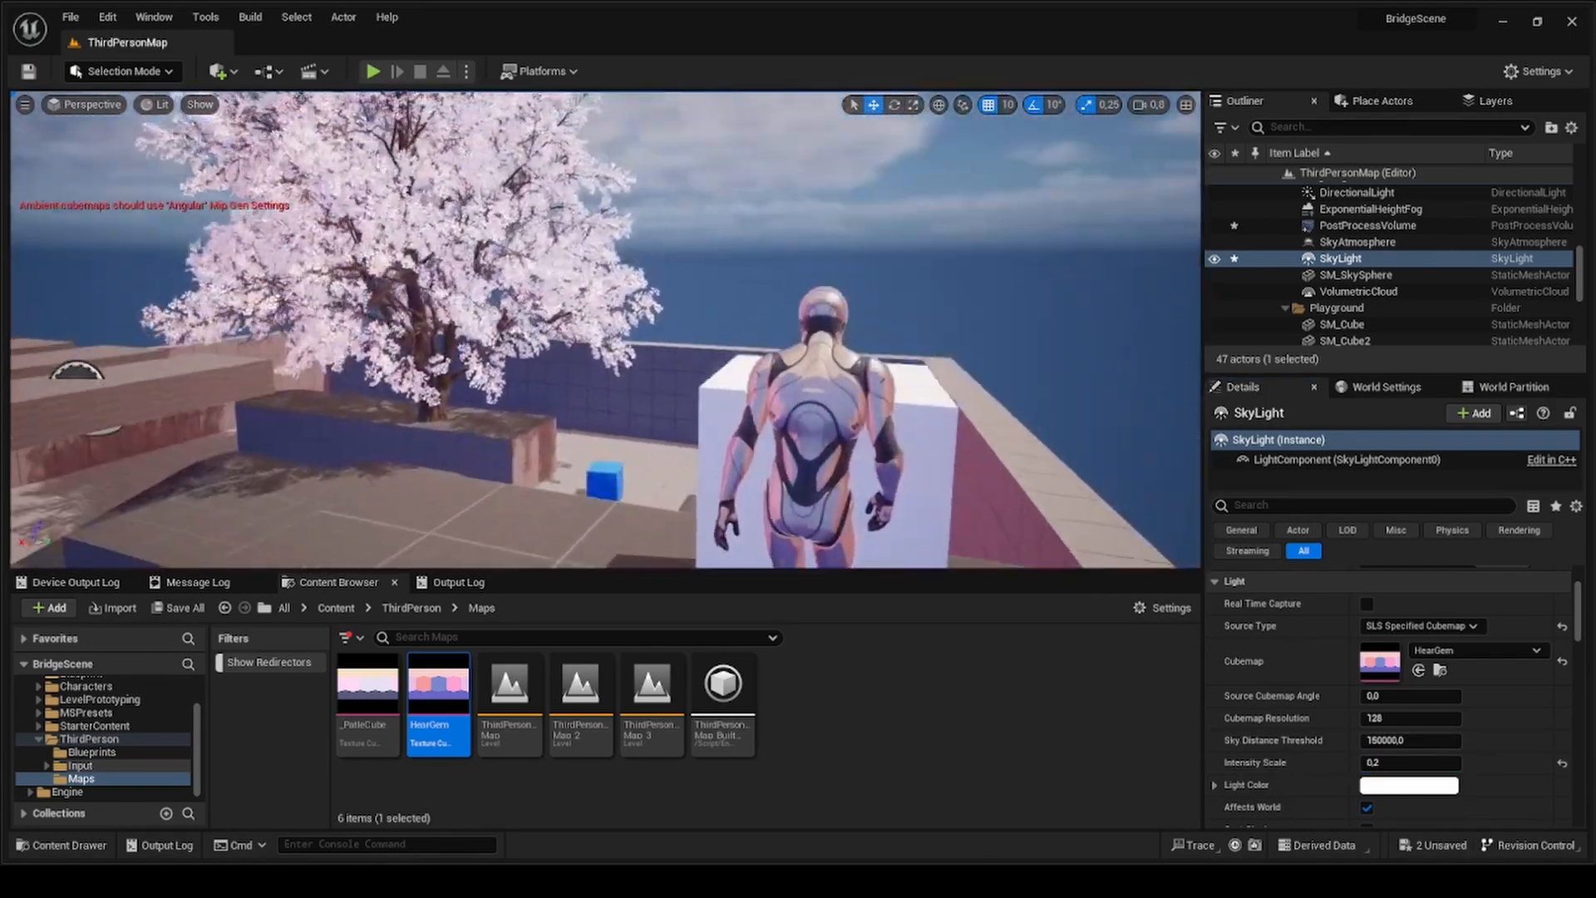
pyautogui.press('w')
pyautogui.press('s')
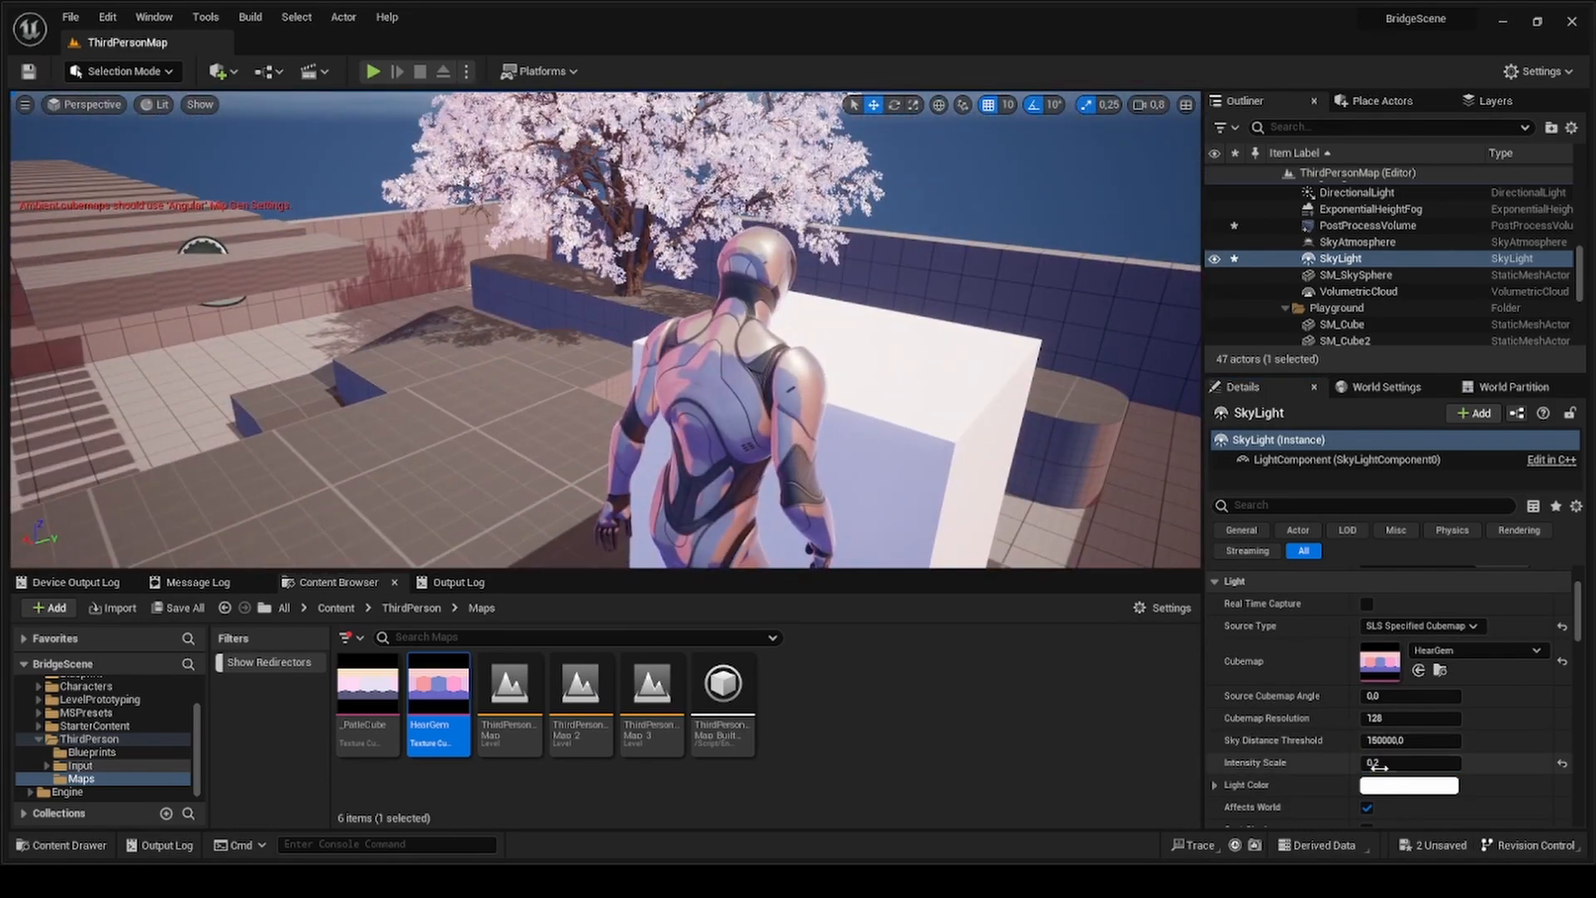
pyautogui.press('Return')
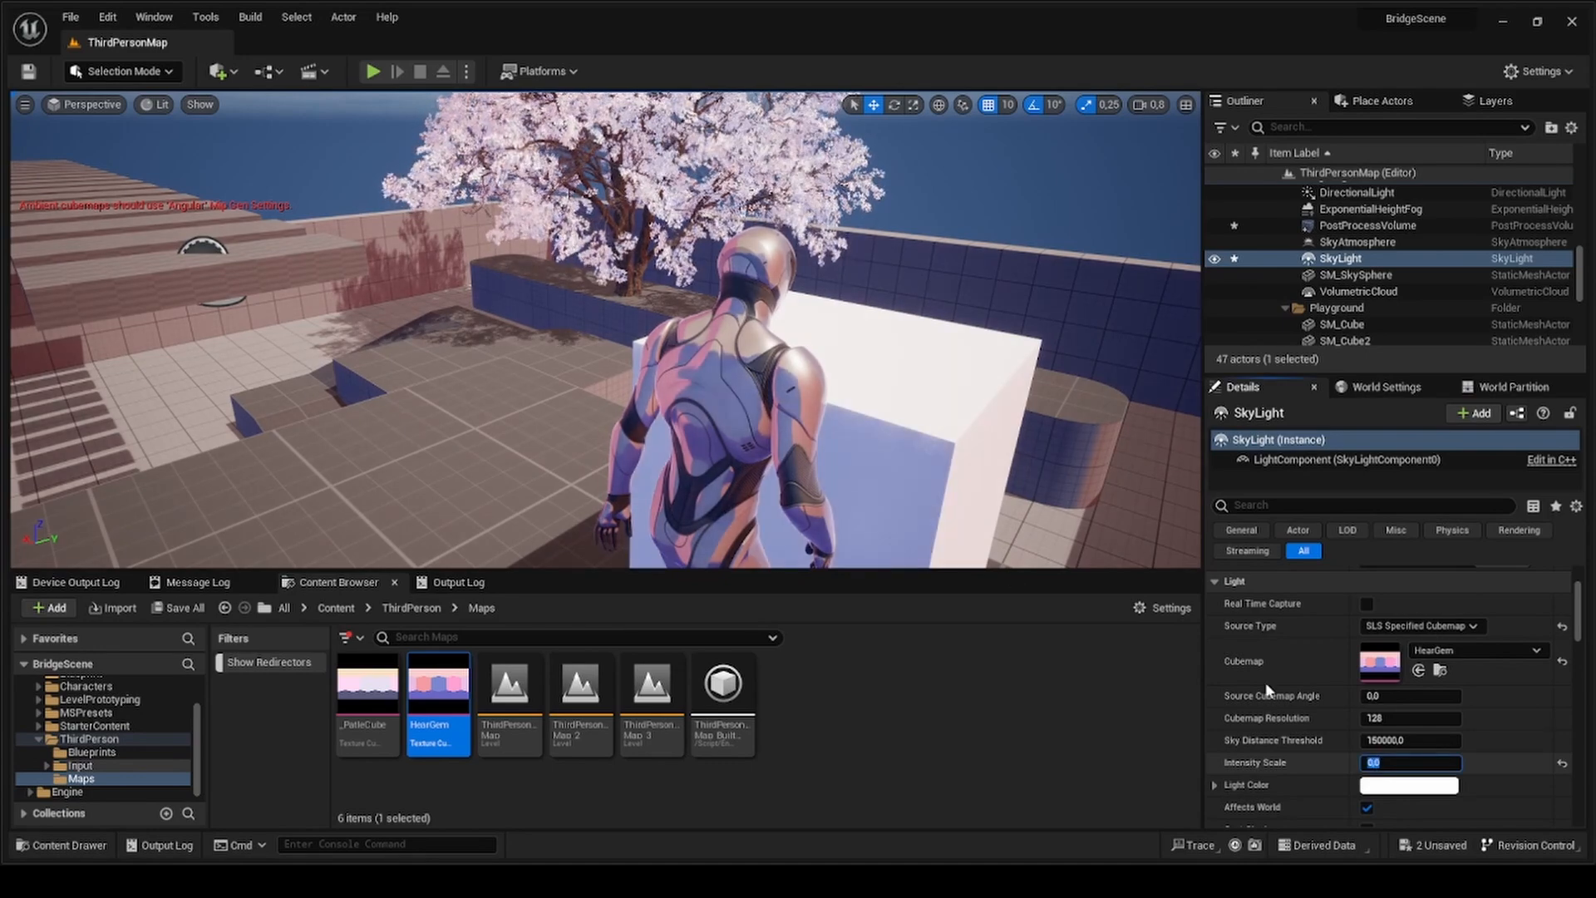
# - Examine the mannequin, white cube and blossom tree from several sides with the SkyLight's contribution removed
pyautogui.press('a')
pyautogui.press('s')
pyautogui.press('d')
pyautogui.scroll(2, 605, 329)
pyautogui.press('d')
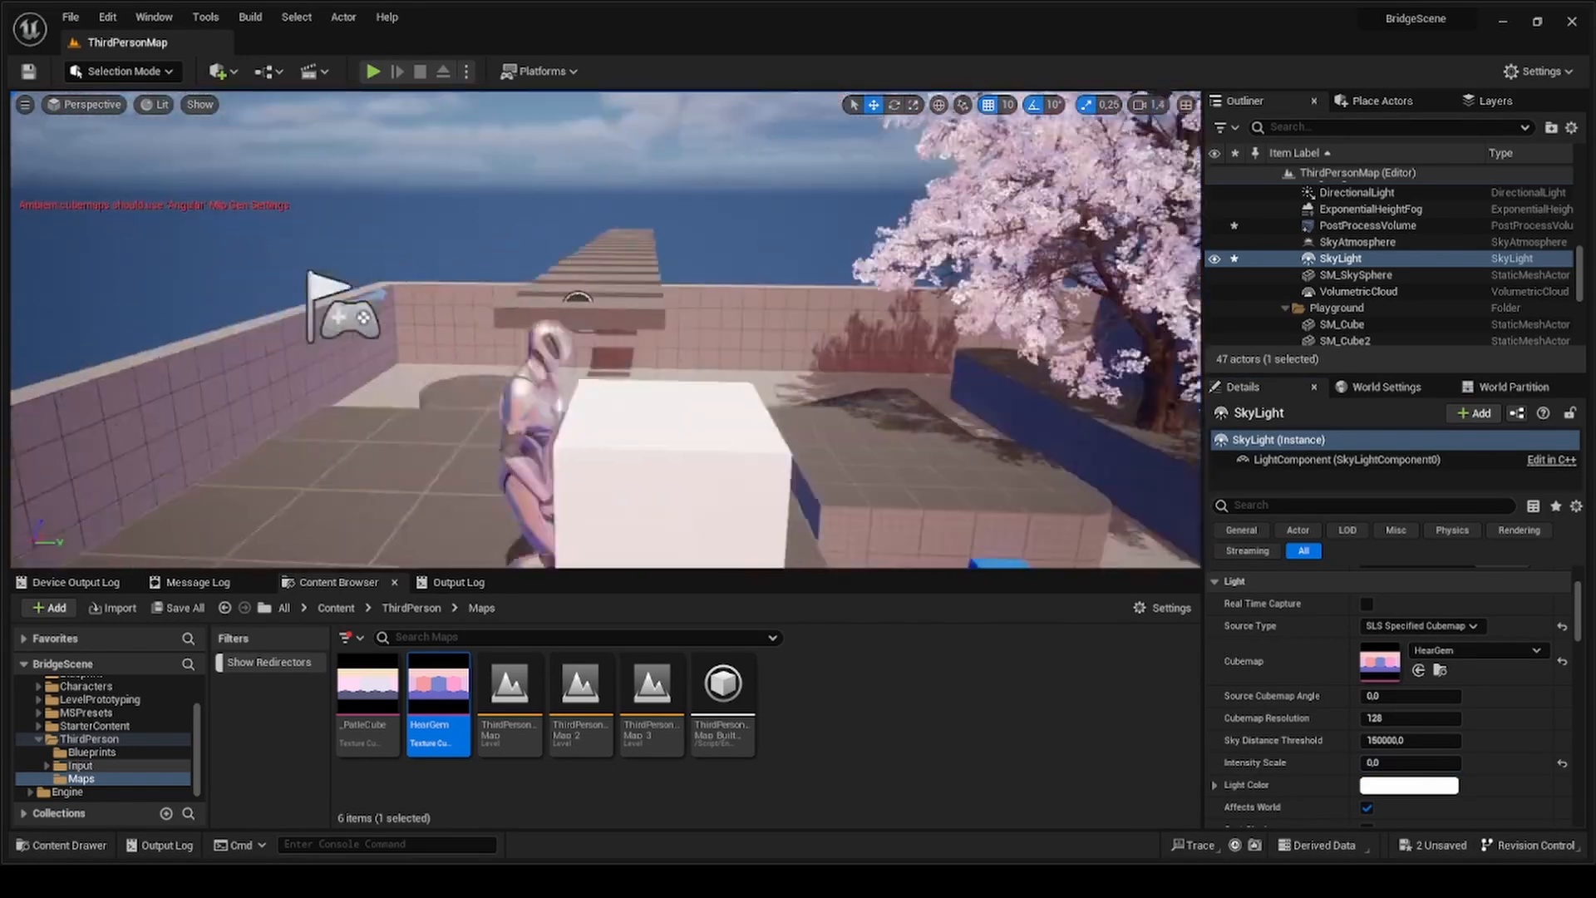
pyautogui.press('s')
pyautogui.press('w')
pyautogui.press('e')
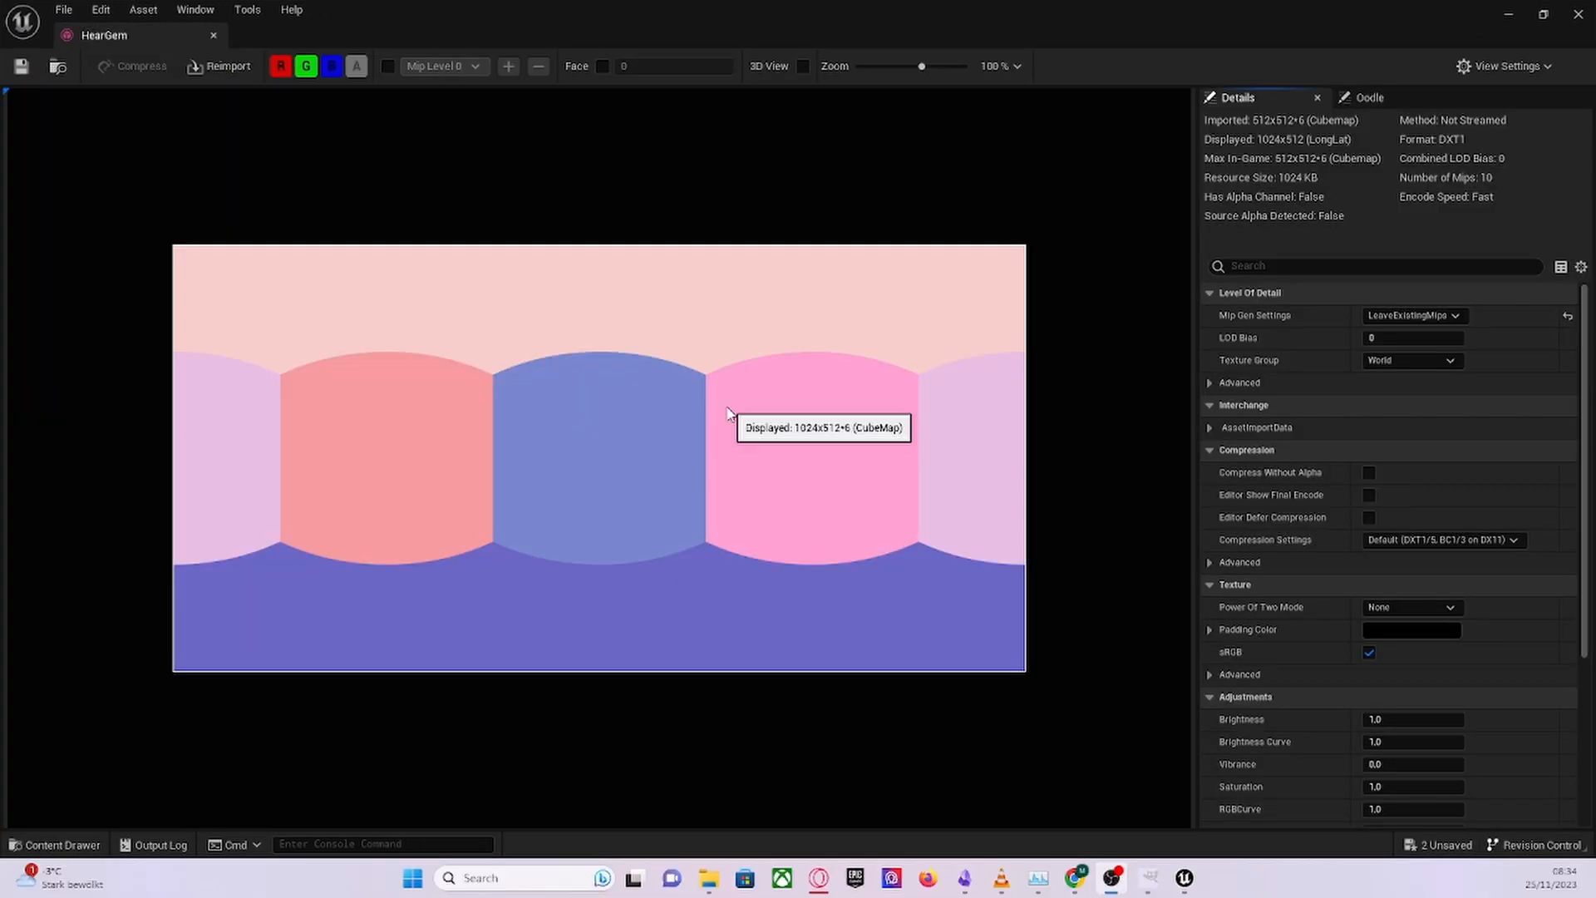
# - Set the HearGem cubemap's Mip Gen Settings to Angular and move its texture editor aside to view the mannequin in the level
pyautogui.click(1413, 315)
pyautogui.click(1392, 690)
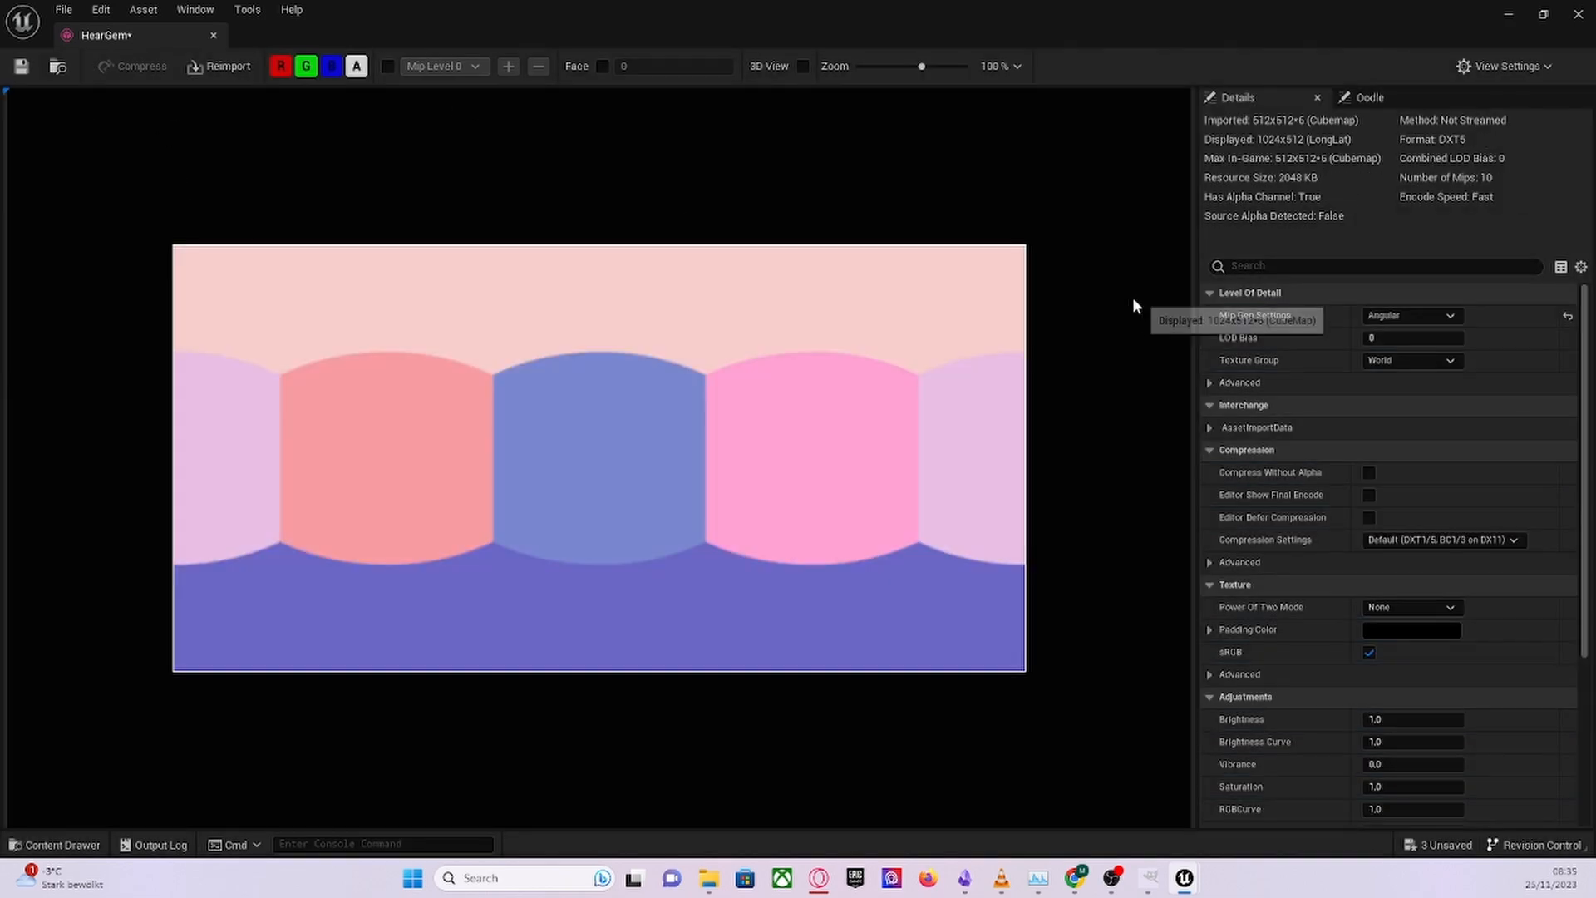
pyautogui.moveTo(681, 3); pyautogui.dragTo(0, 473)
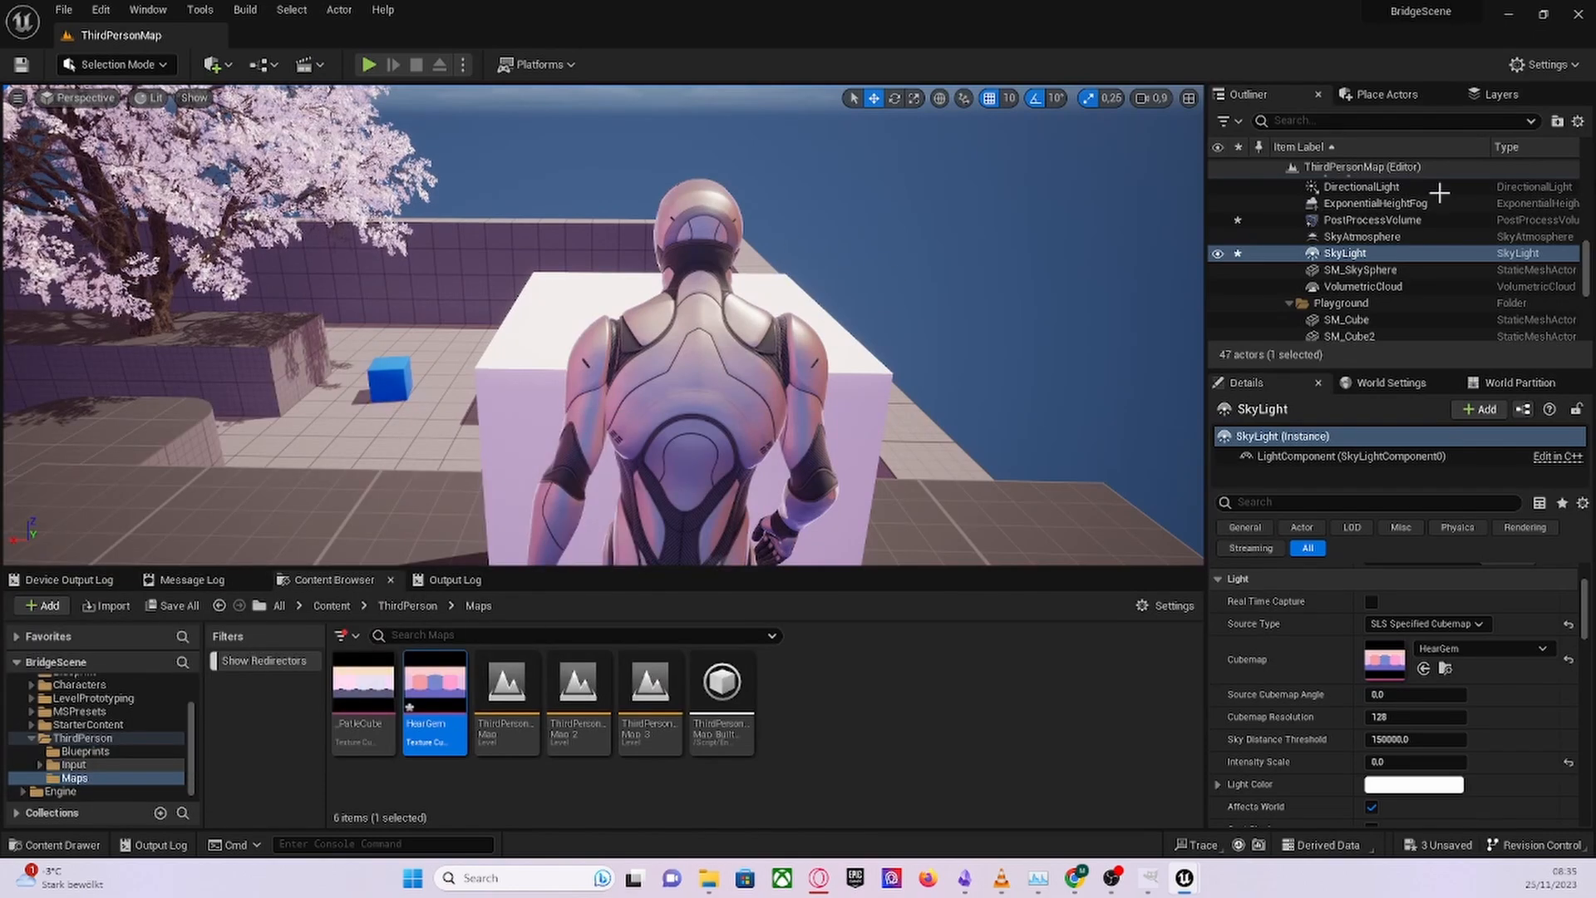
pyautogui.moveTo(856, 271); pyautogui.dragTo(598, 324)
pyautogui.scroll(-2, 681, 333)
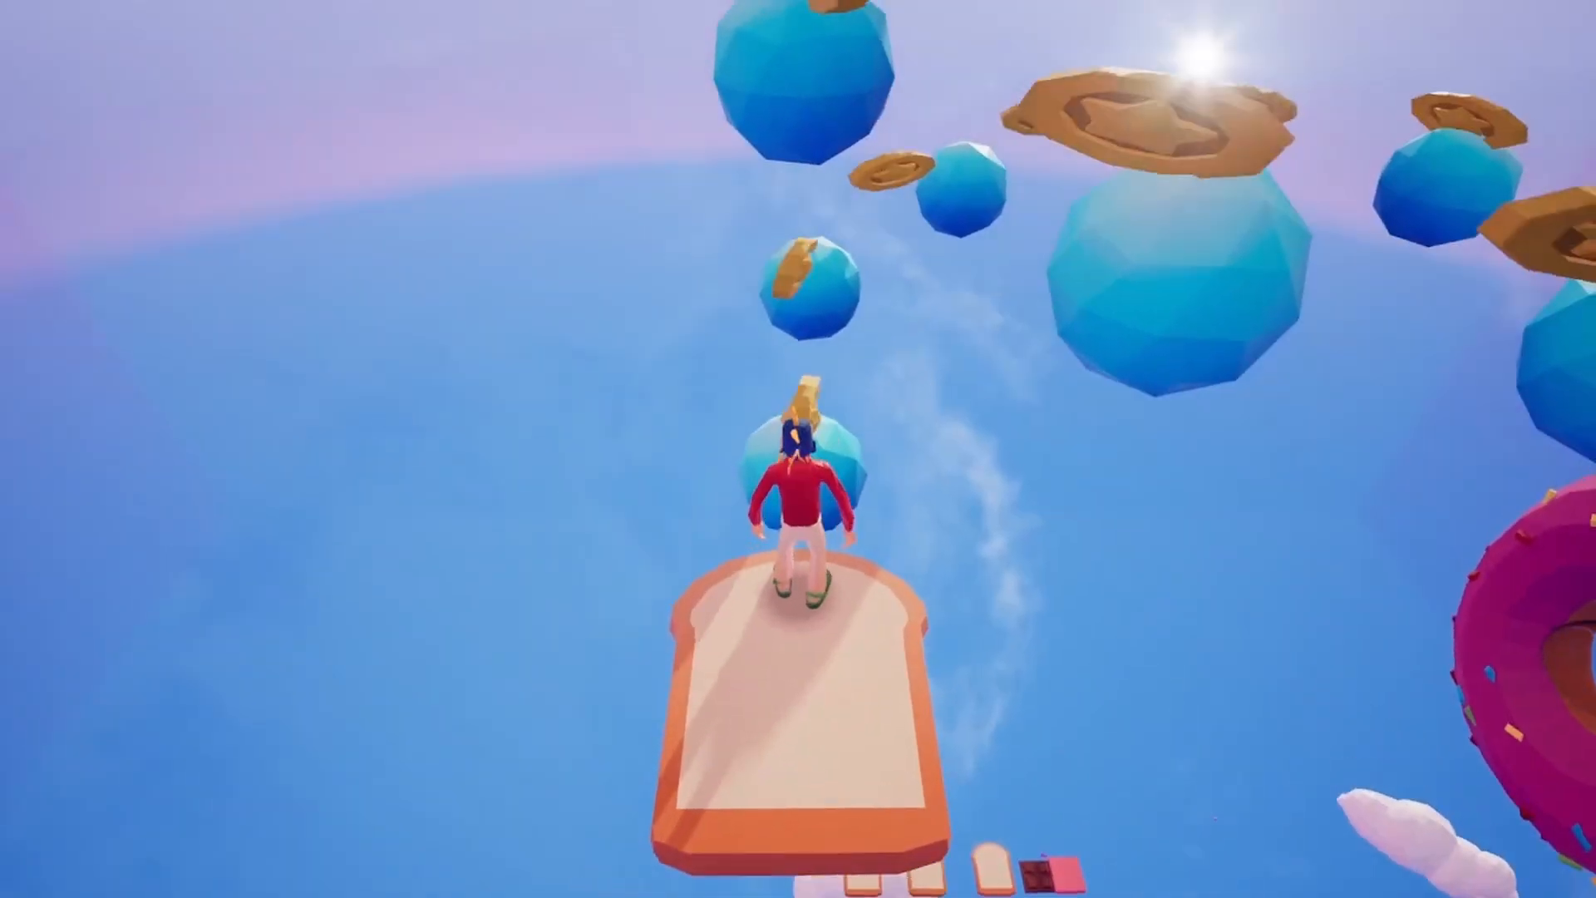